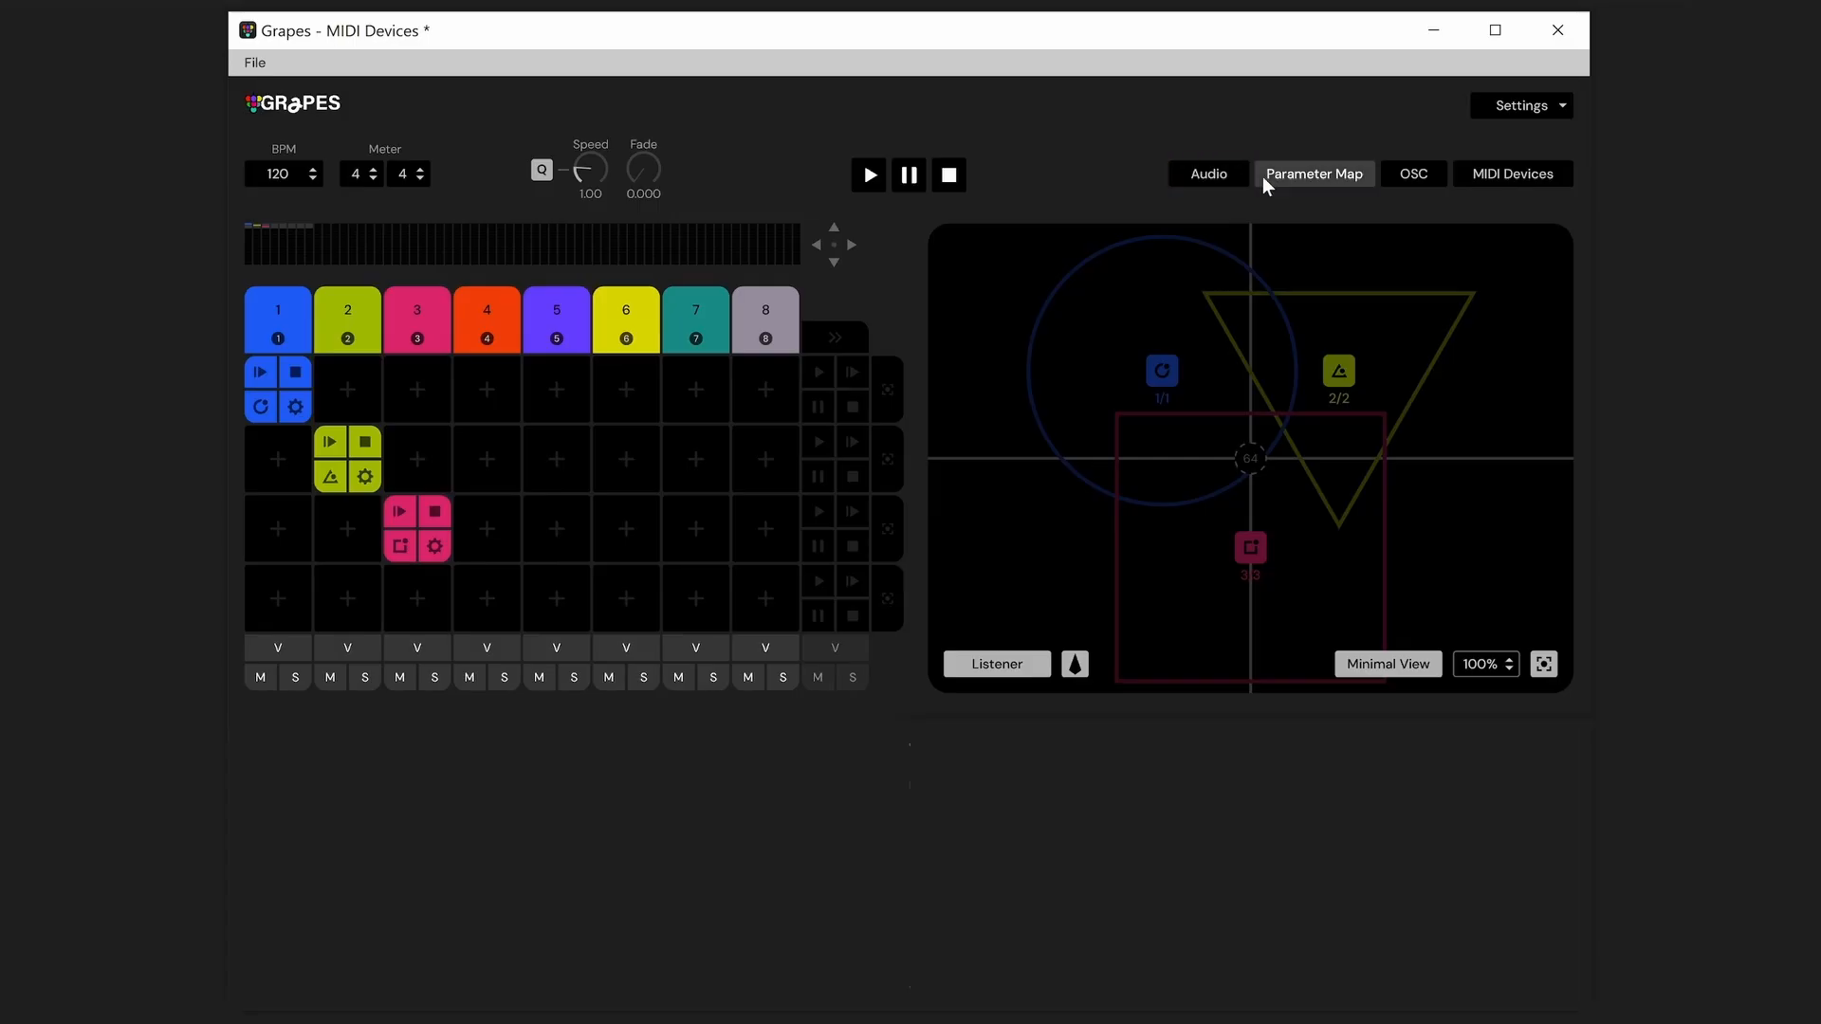
Add the LPMiniMK3 MIDI device, enable it for the parameter map, and set its control surface to LaunchPad Mini MK3
left_click(1313, 185)
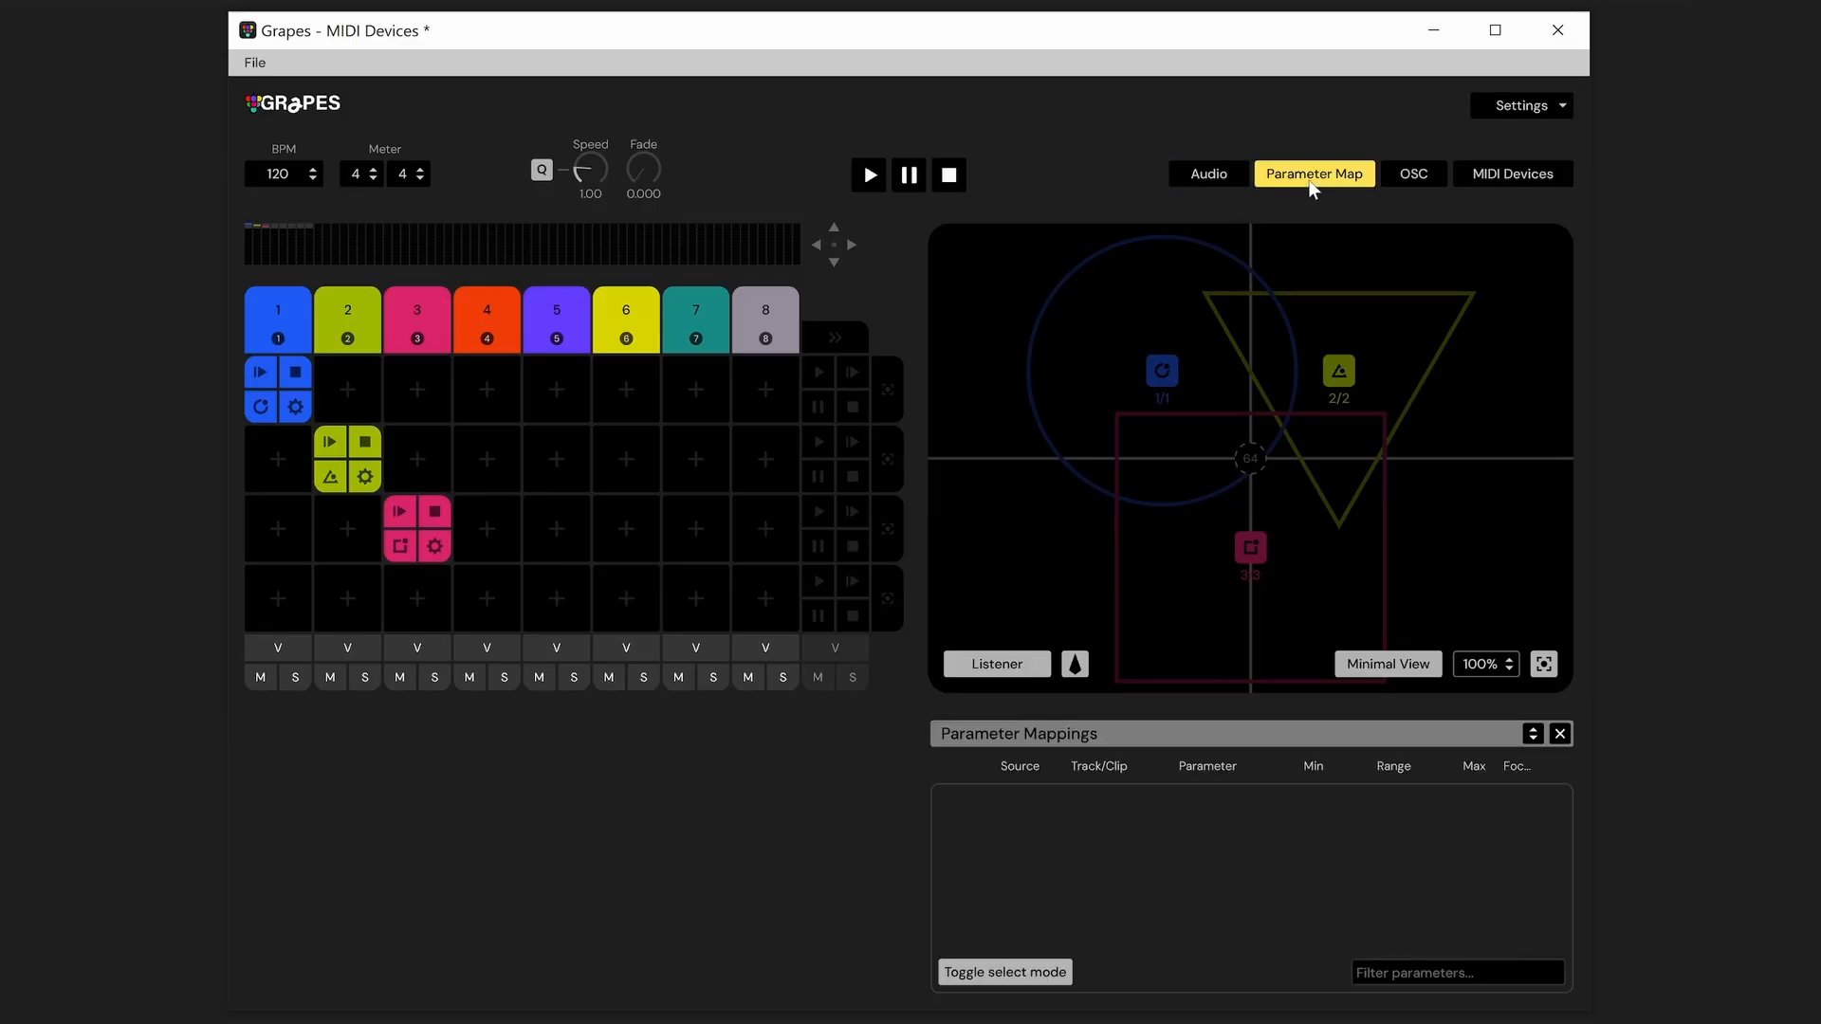
left_click(1313, 185)
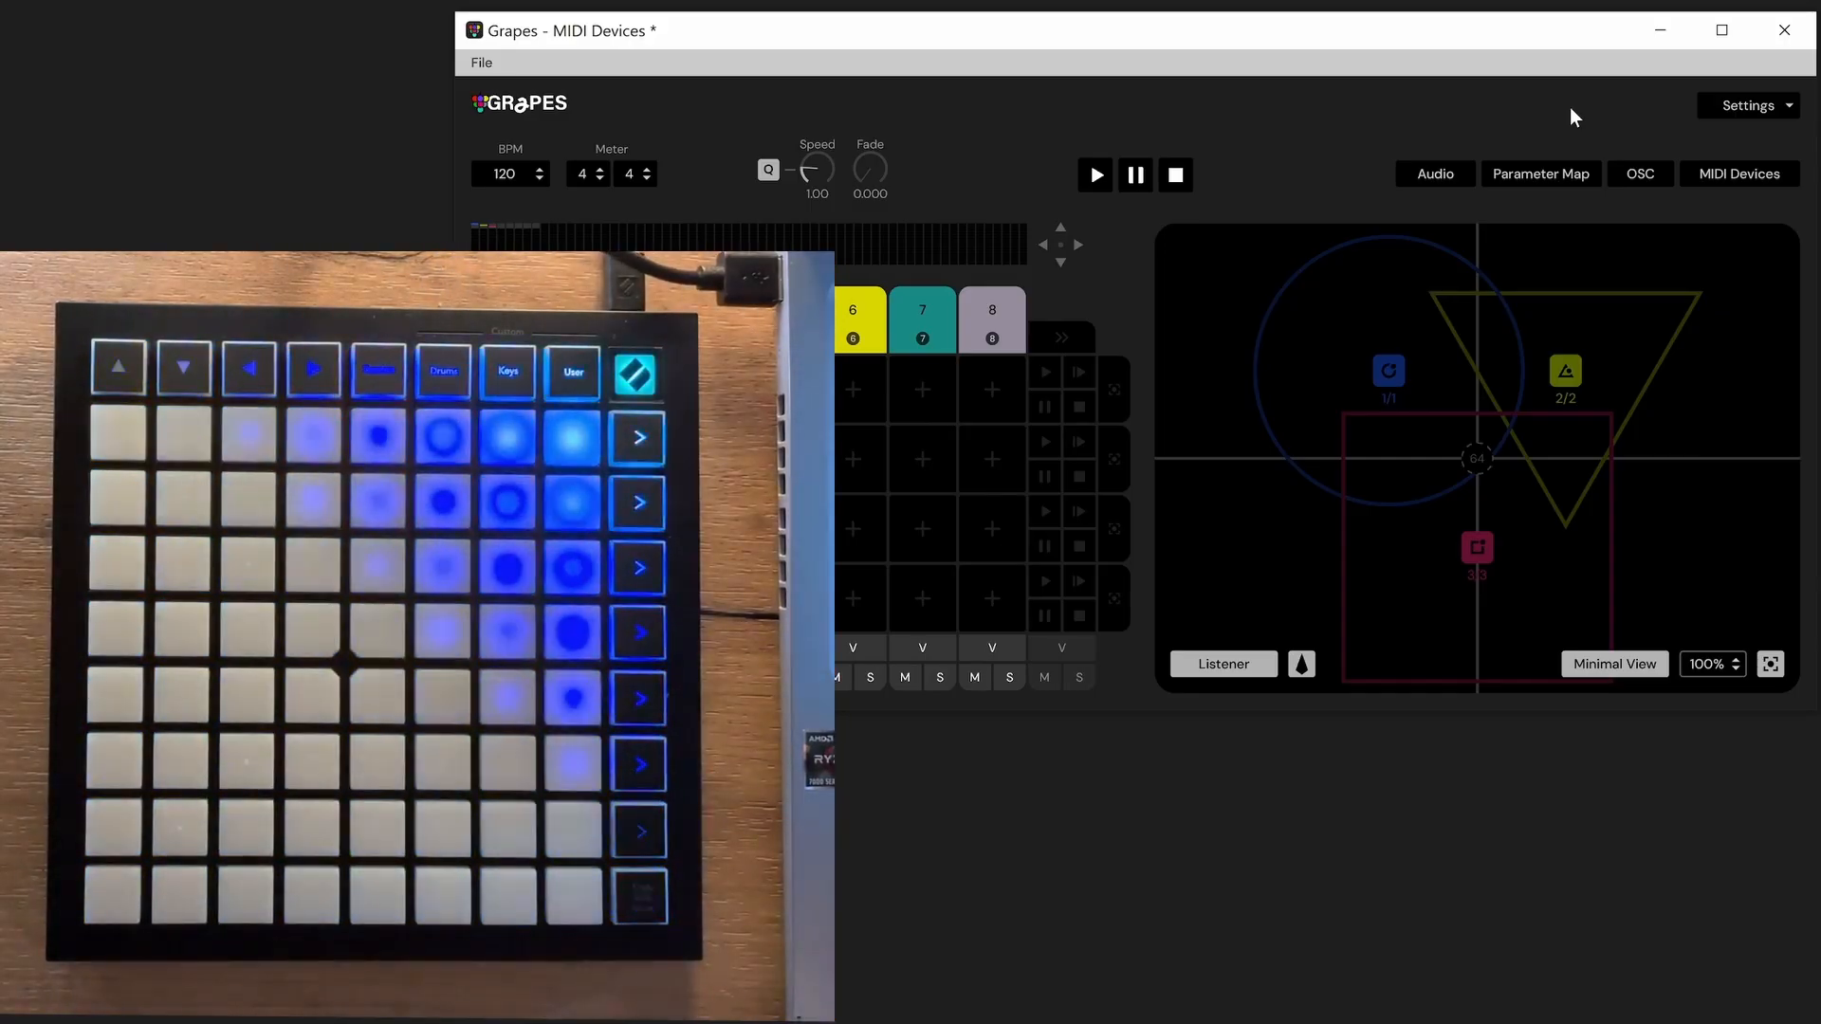
left_click(1740, 173)
left_click(1455, 962)
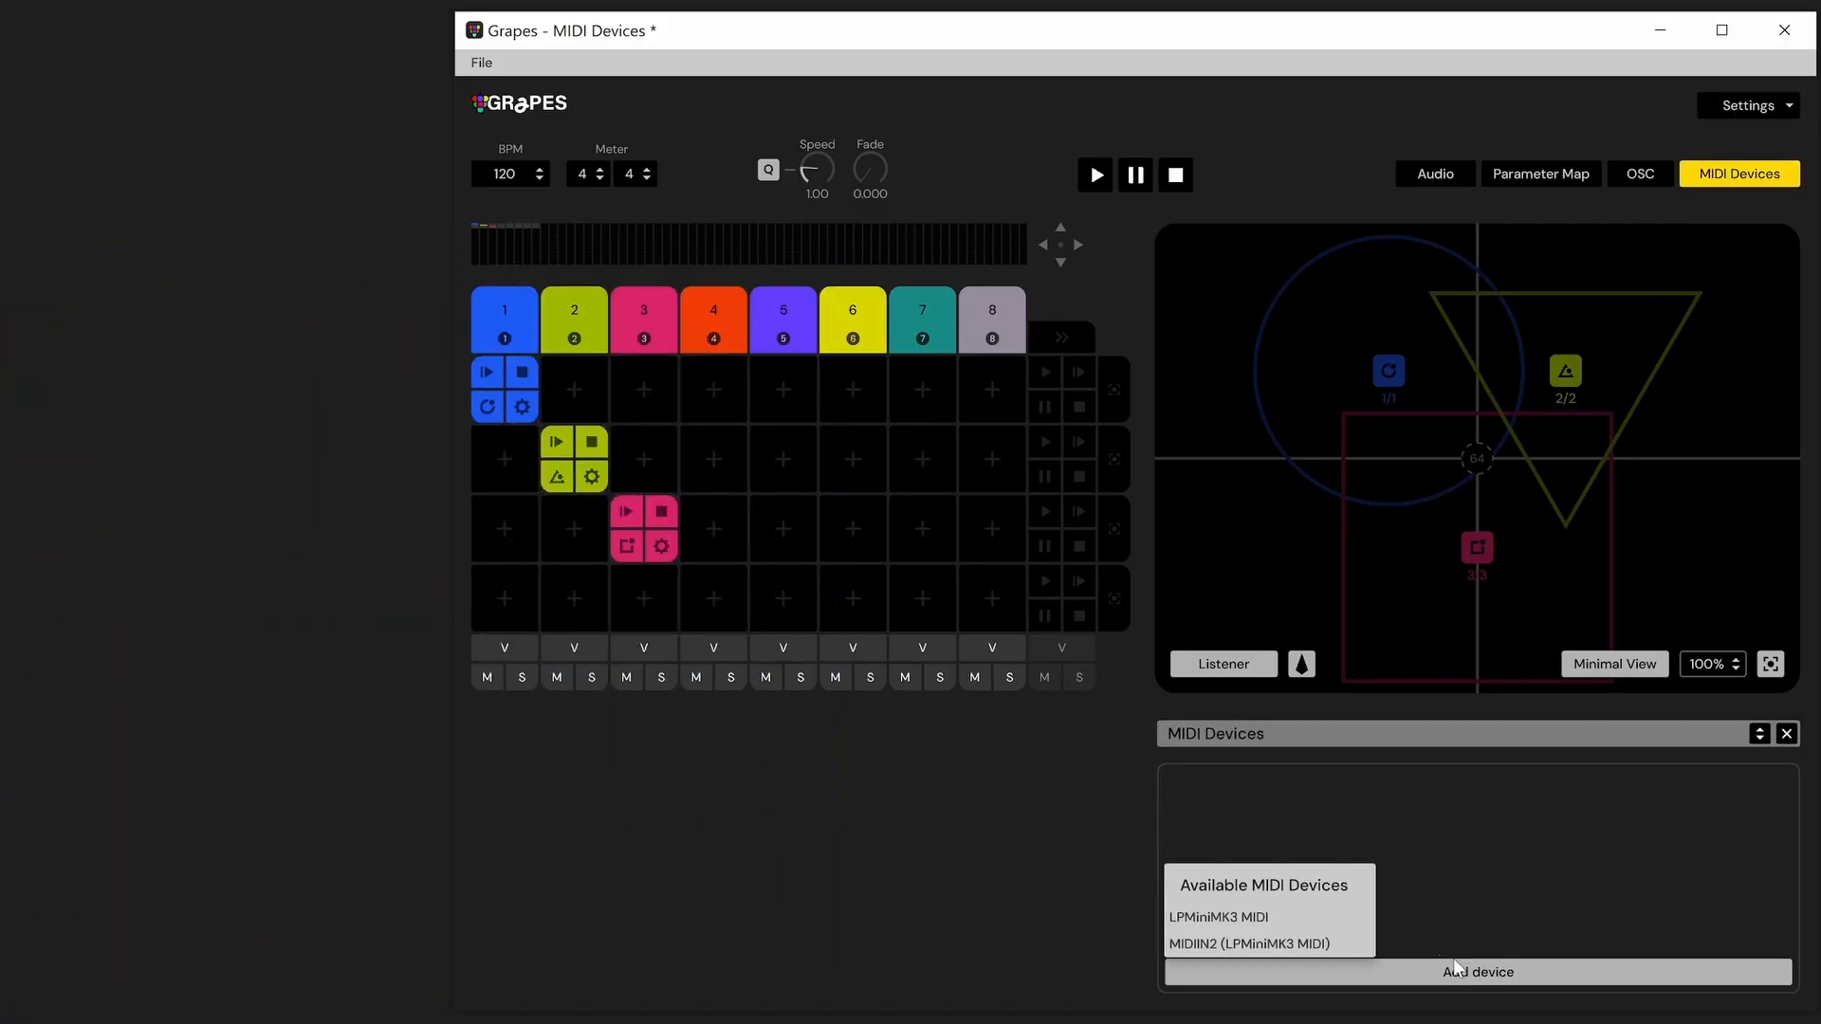
left_click(1323, 922)
left_click(1586, 817)
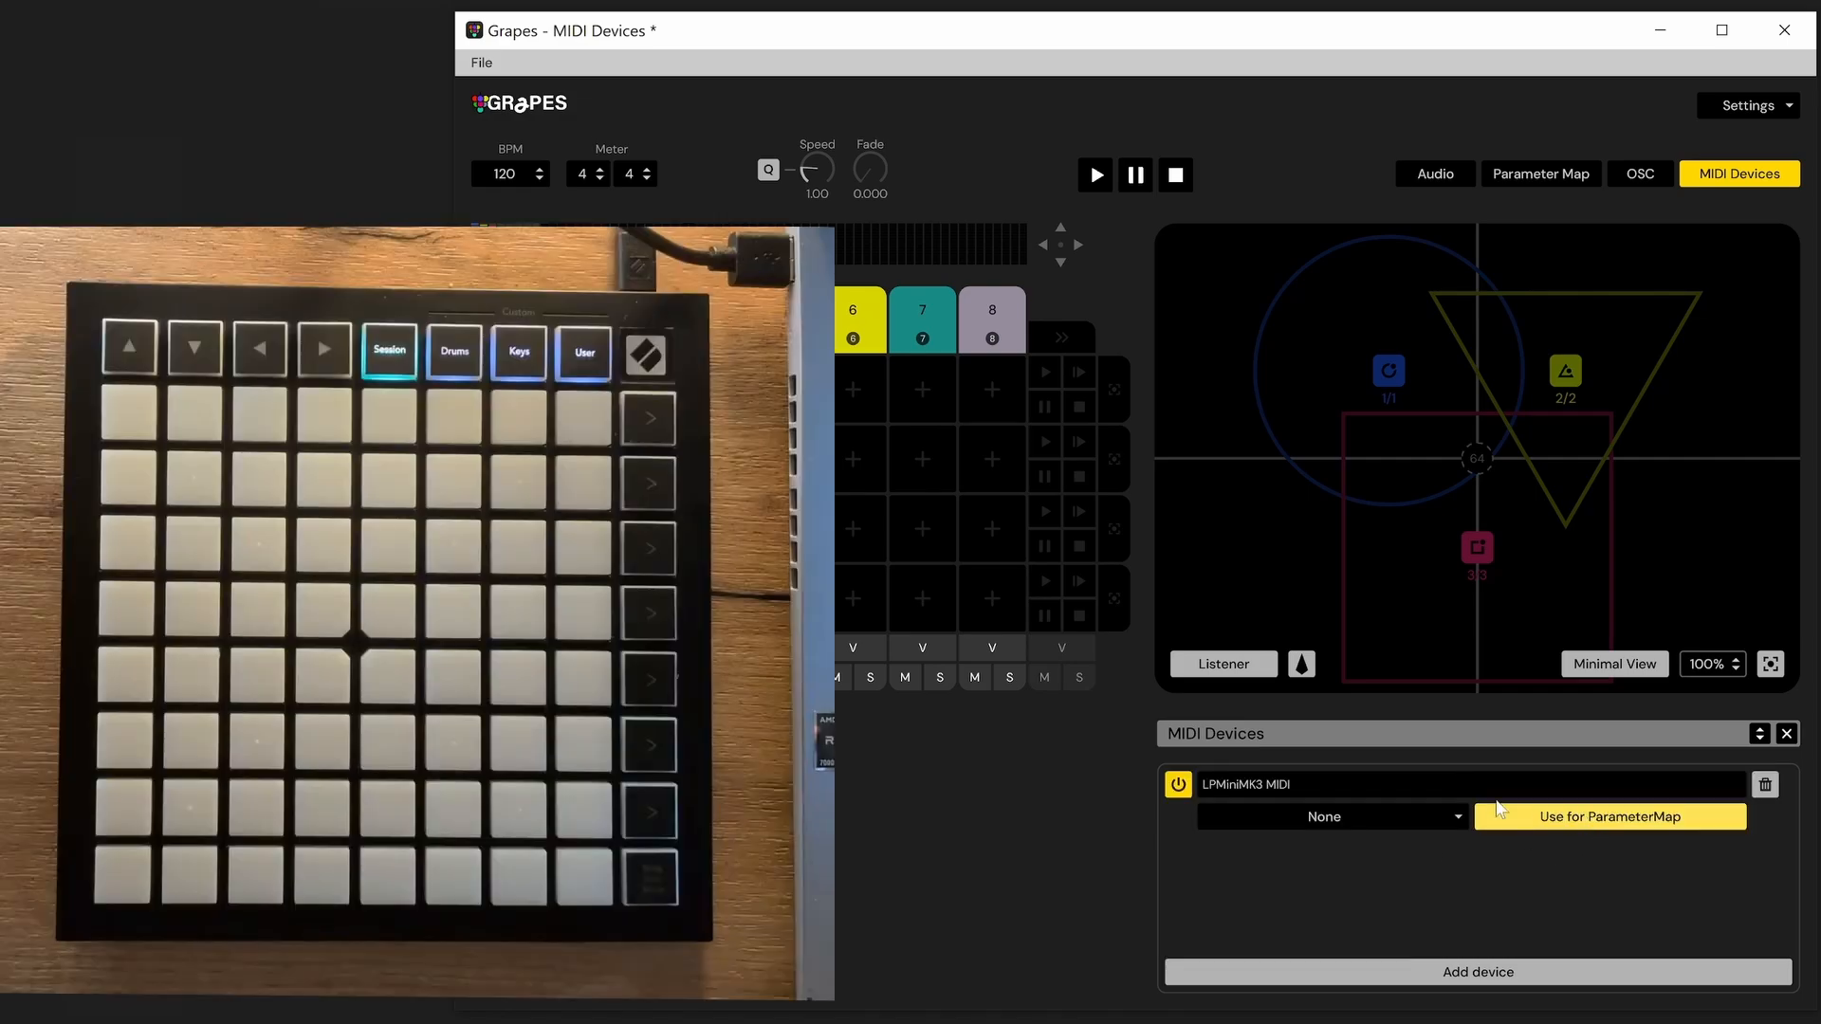
left_click(1402, 808)
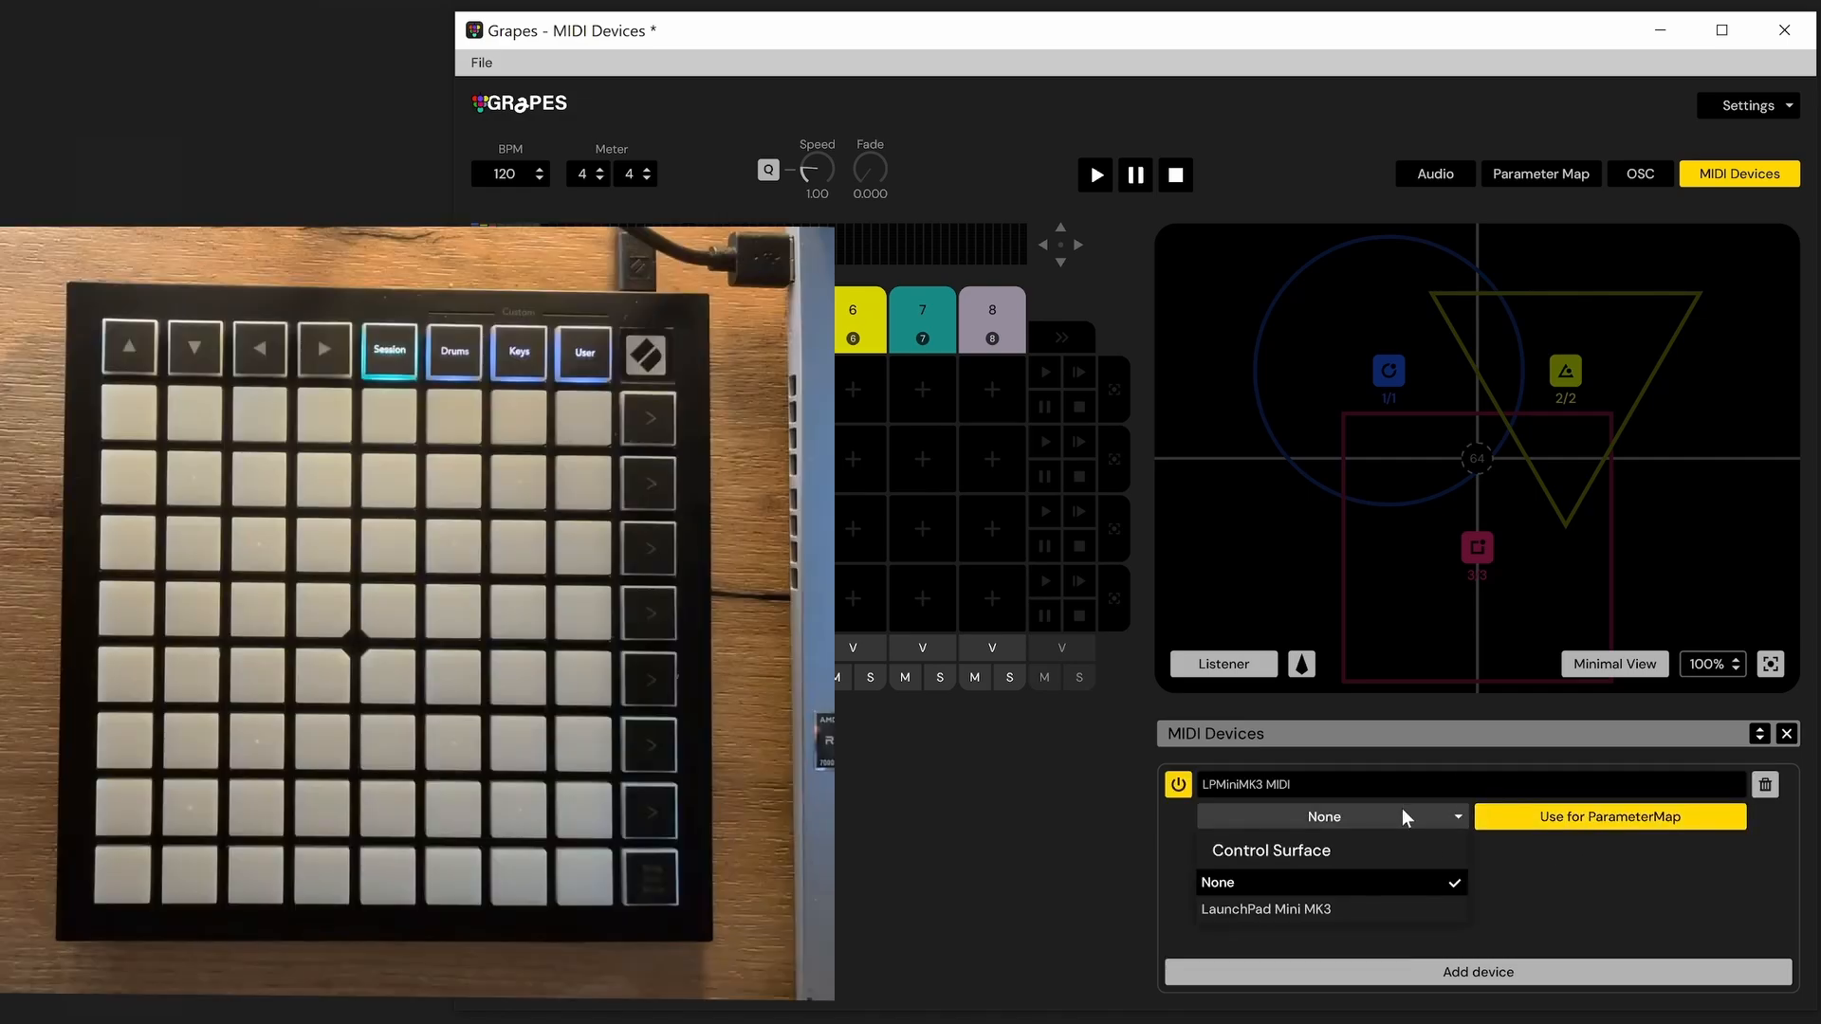
left_click(1376, 912)
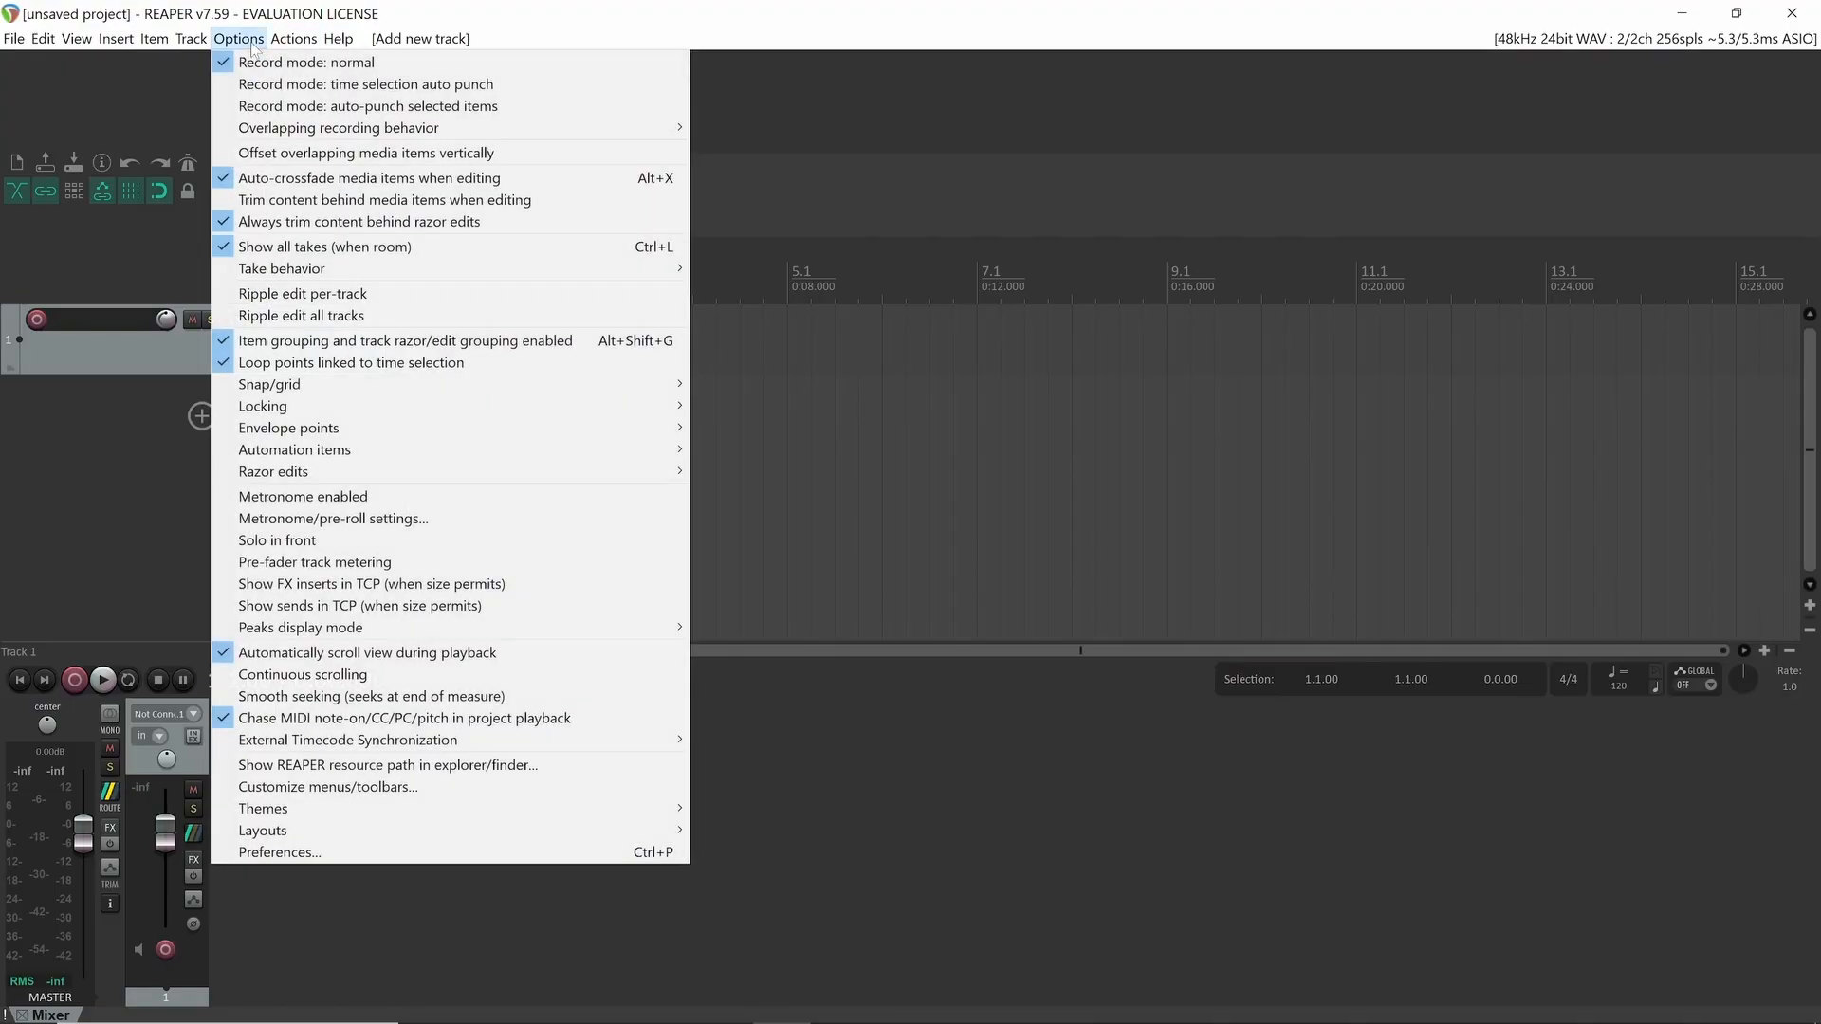
Switch to REAPER and open its MIDI input device preferences to examine the LPMiniMK3 entries
left_click(285, 847)
scroll(662, 320, "up", 4)
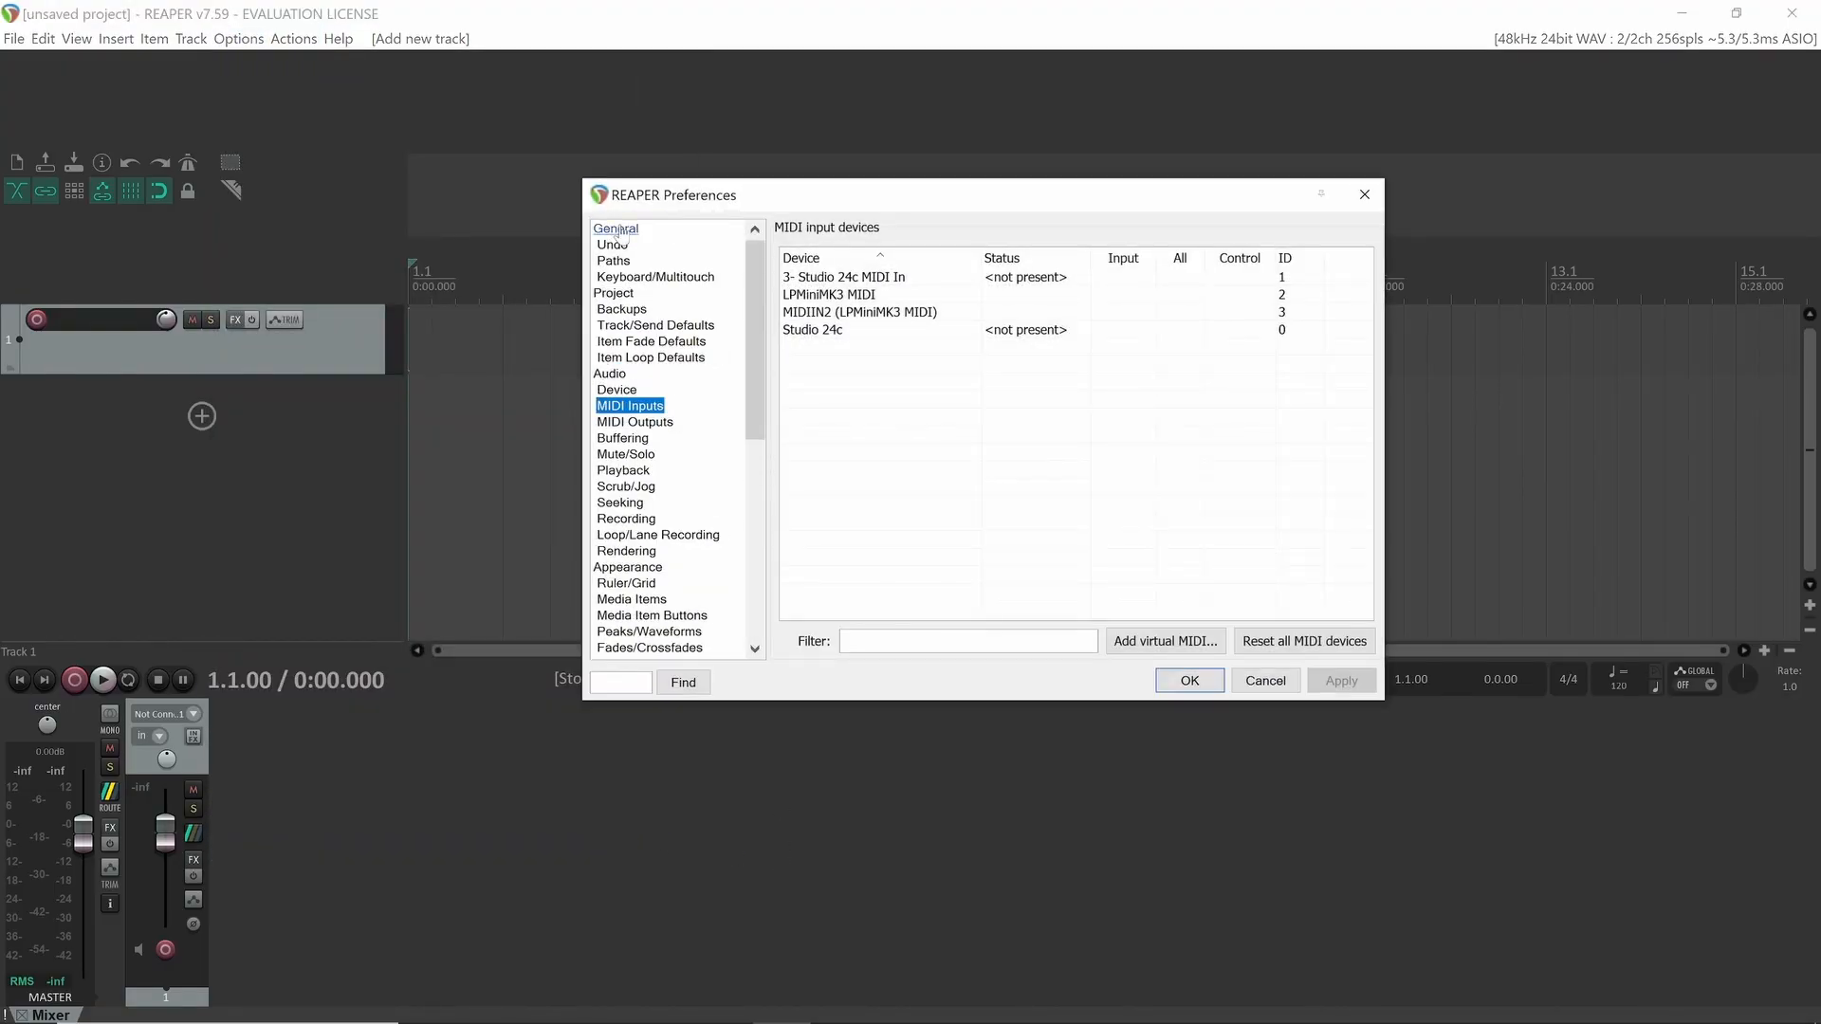
left_click(616, 229)
left_click(657, 409)
left_click(897, 312)
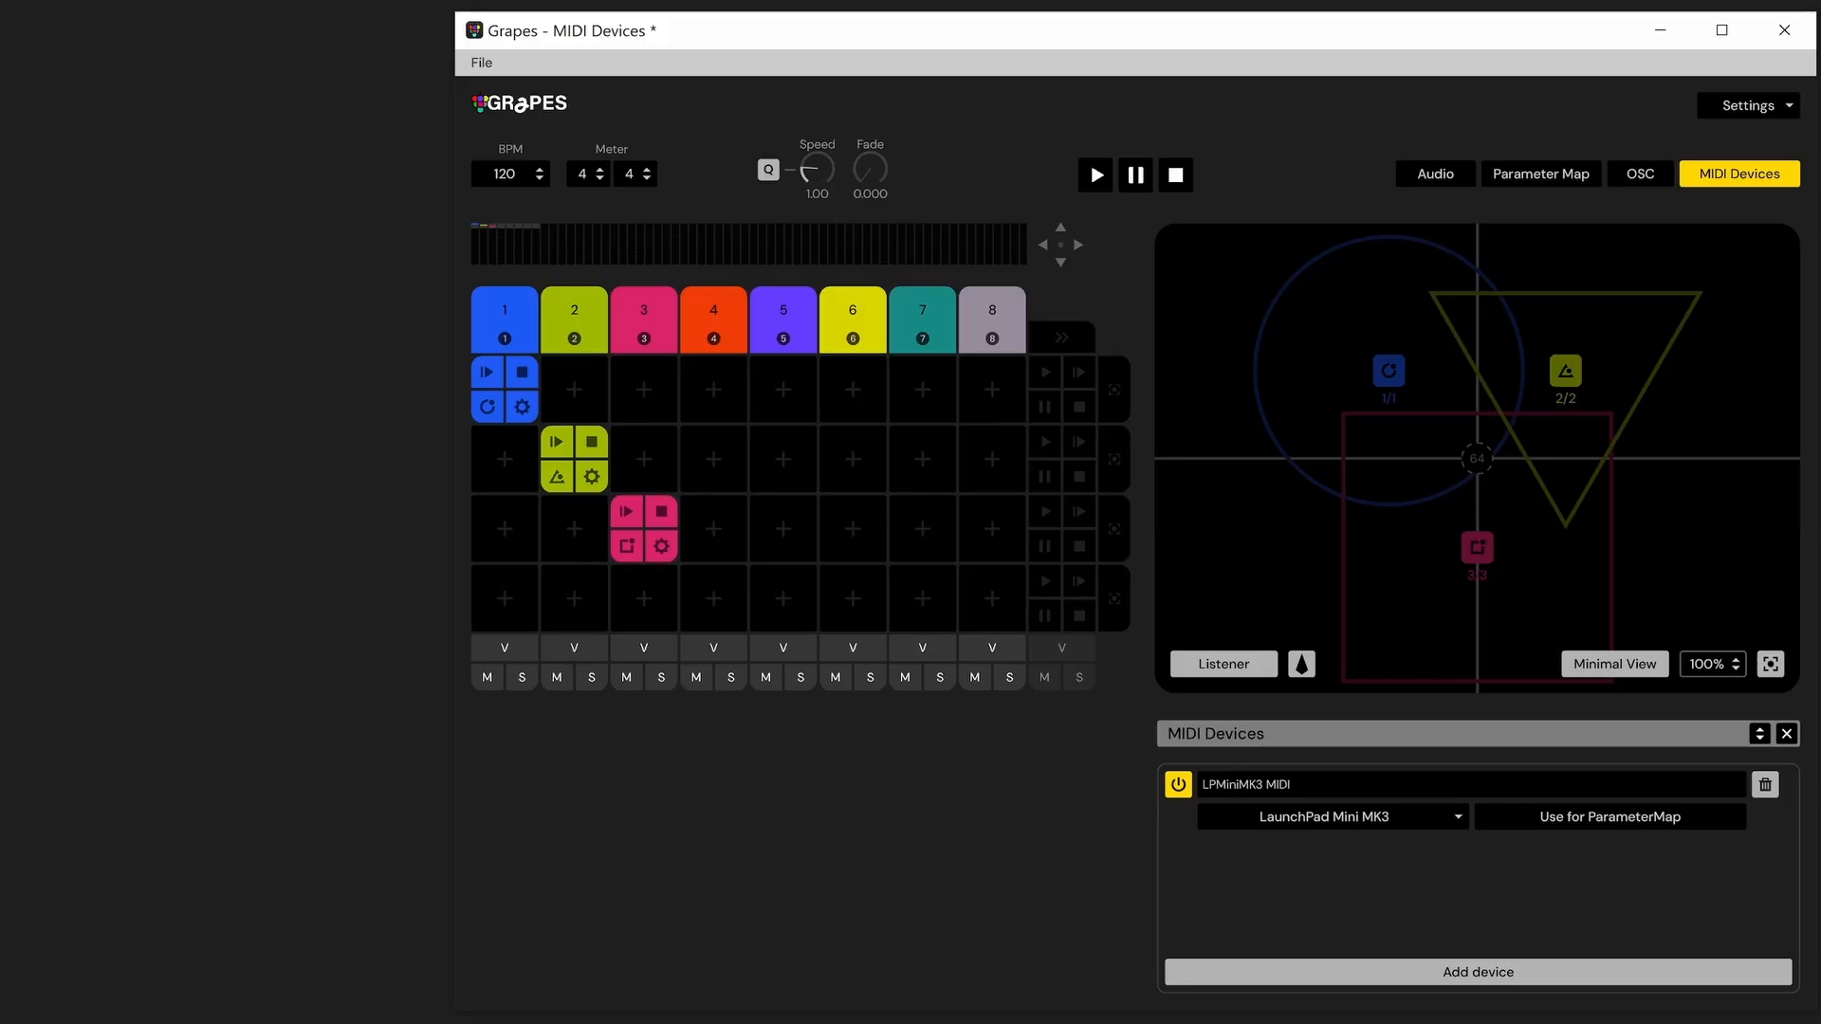
Enable the LPMiniMK3 device for the parameter map and turn on parameter mapping selection mode
left_click(1608, 831)
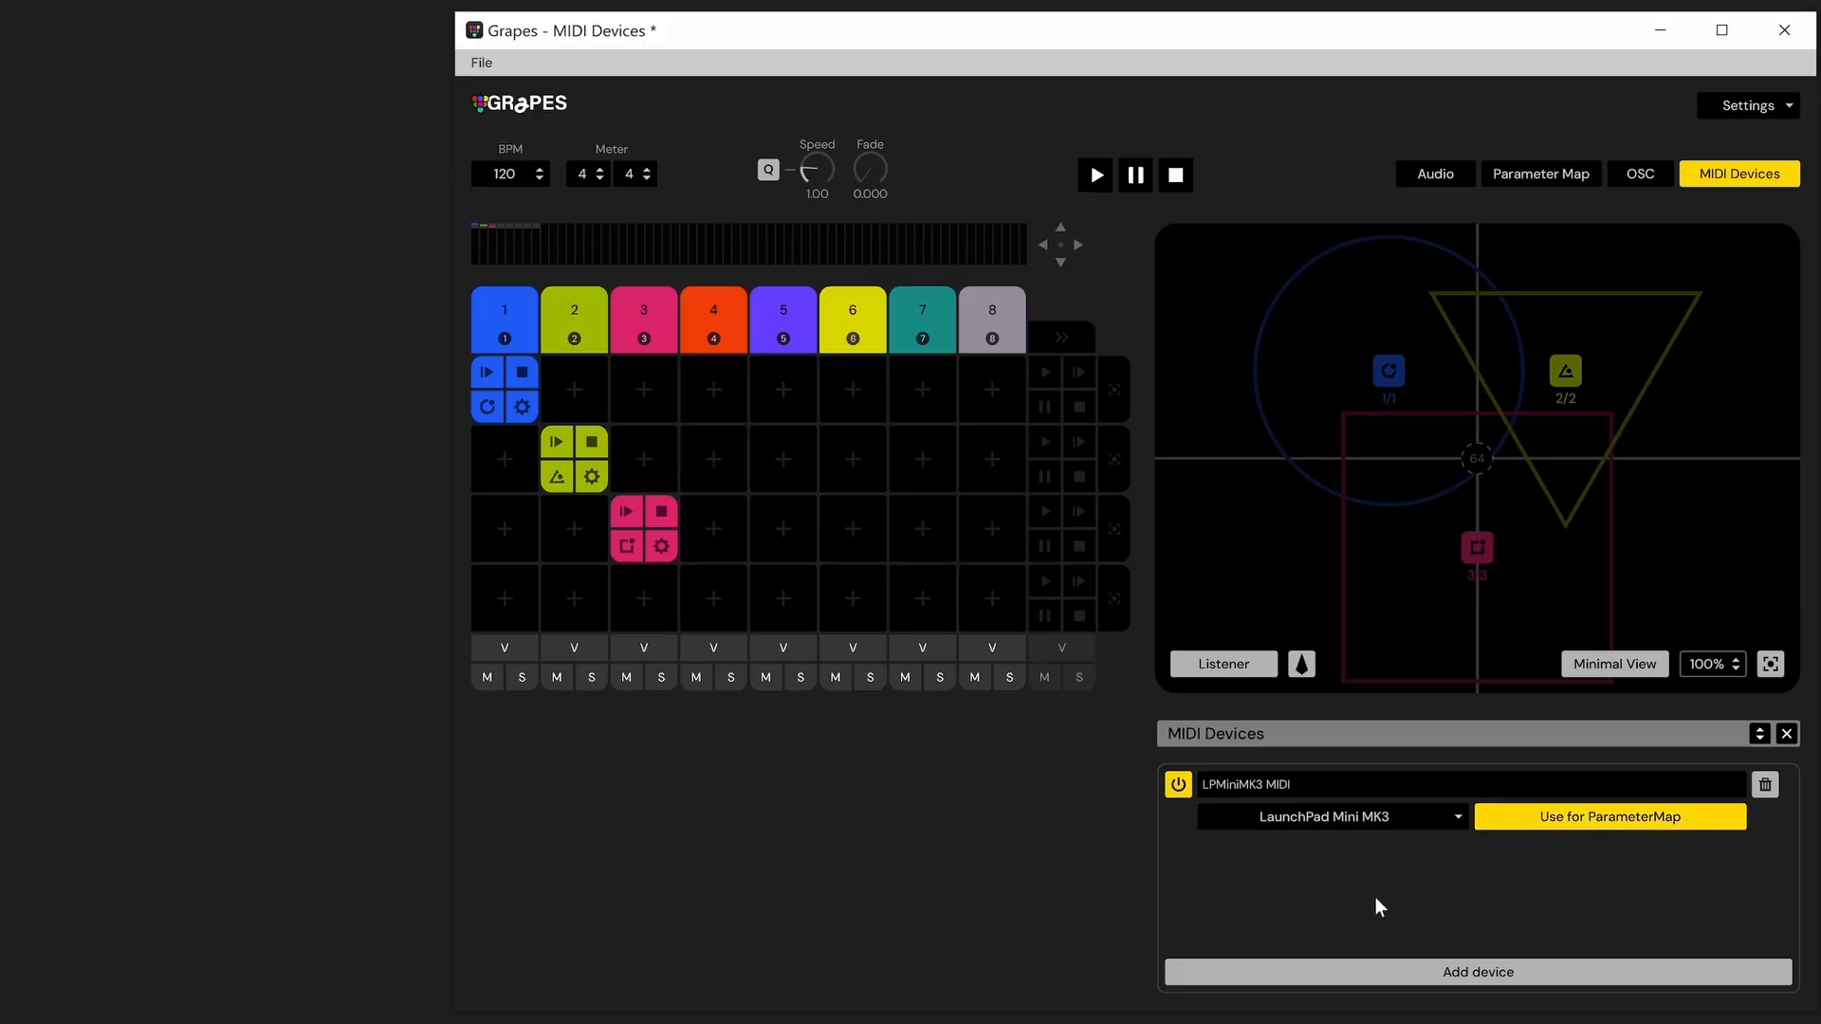
left_click(1545, 167)
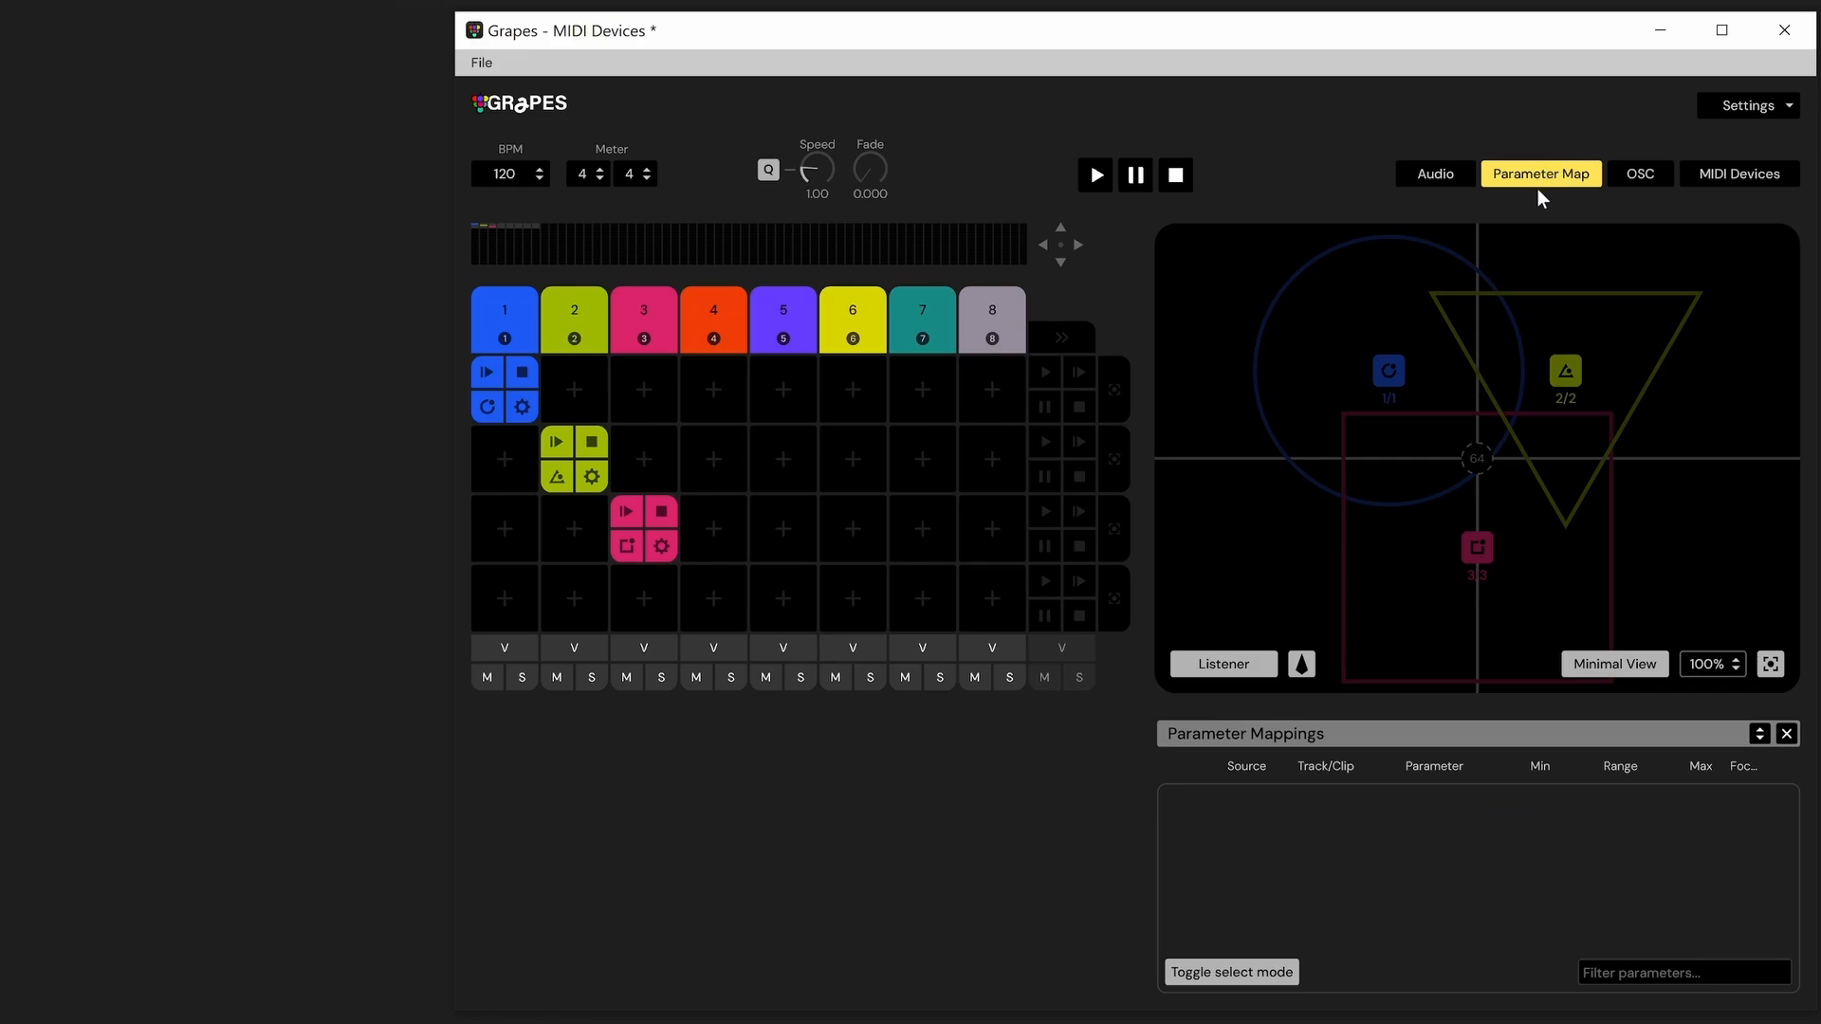
left_click(1257, 971)
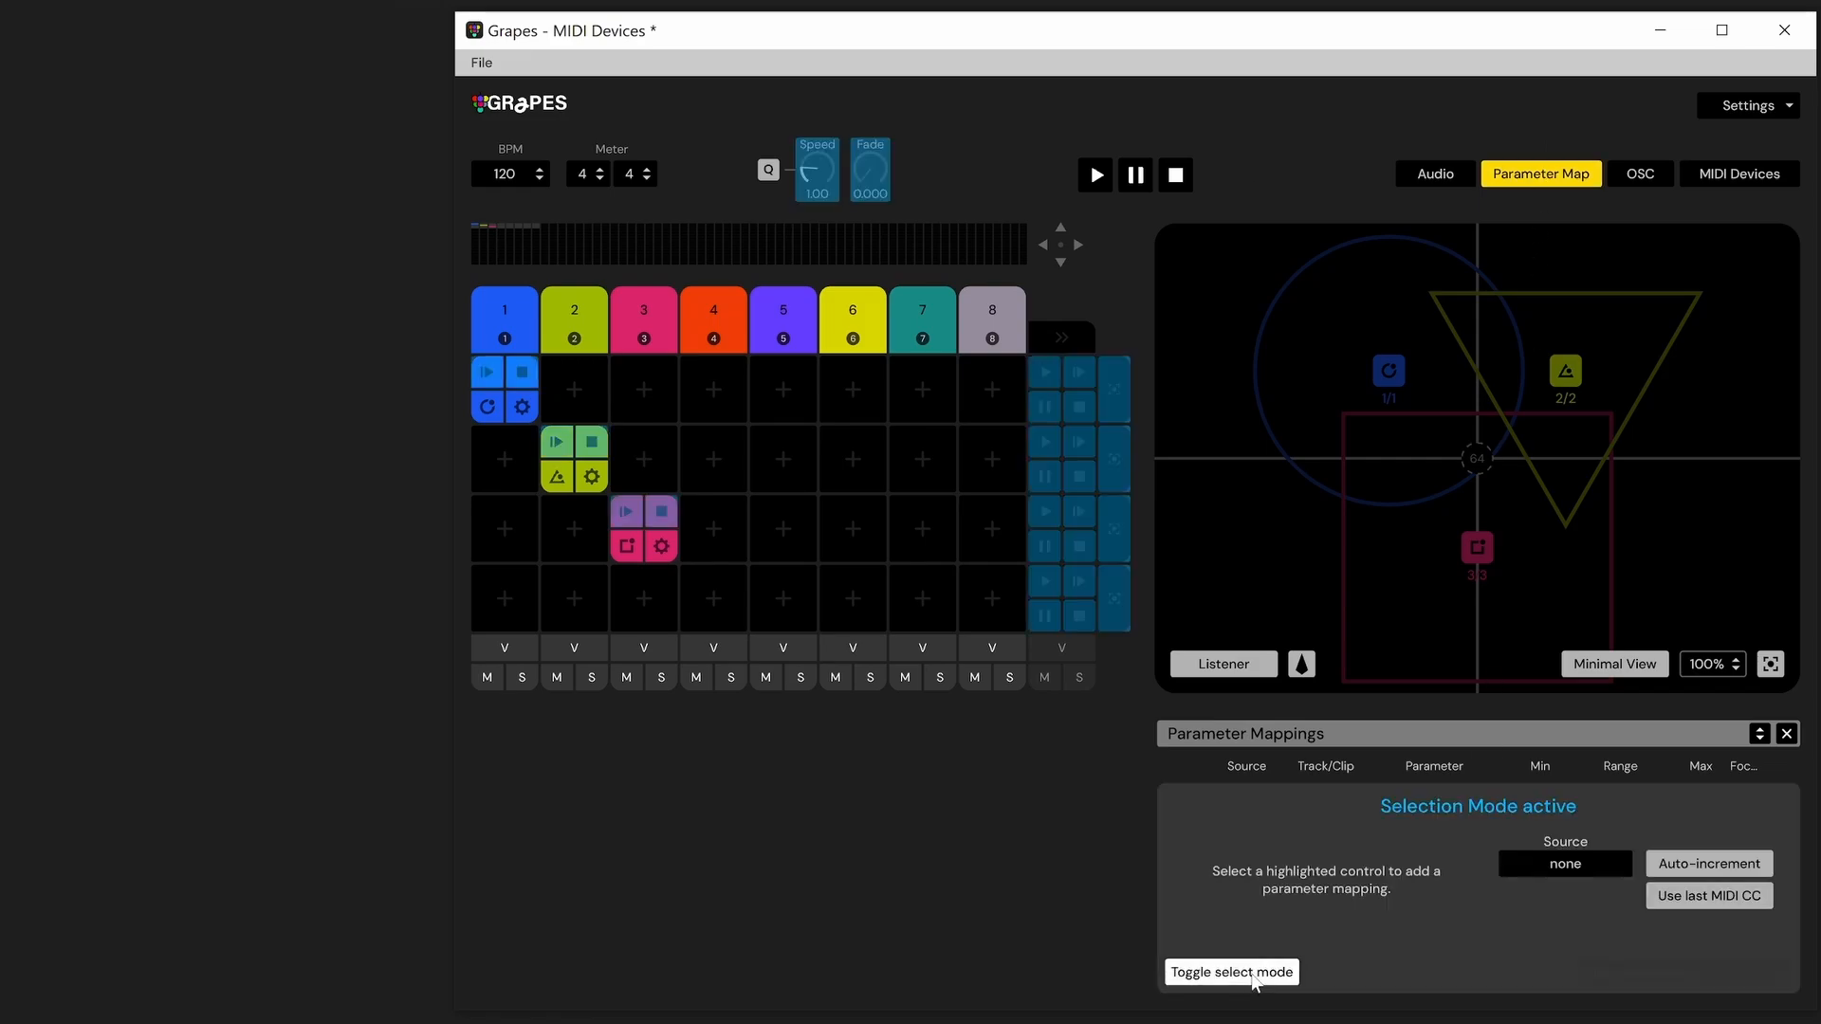
Set the mapping source to MIDI CC #0 and map it to the first row's play control
left_click(1564, 864)
mouse_move(1551, 913)
mouse_move(1668, 729)
left_click(1750, 332)
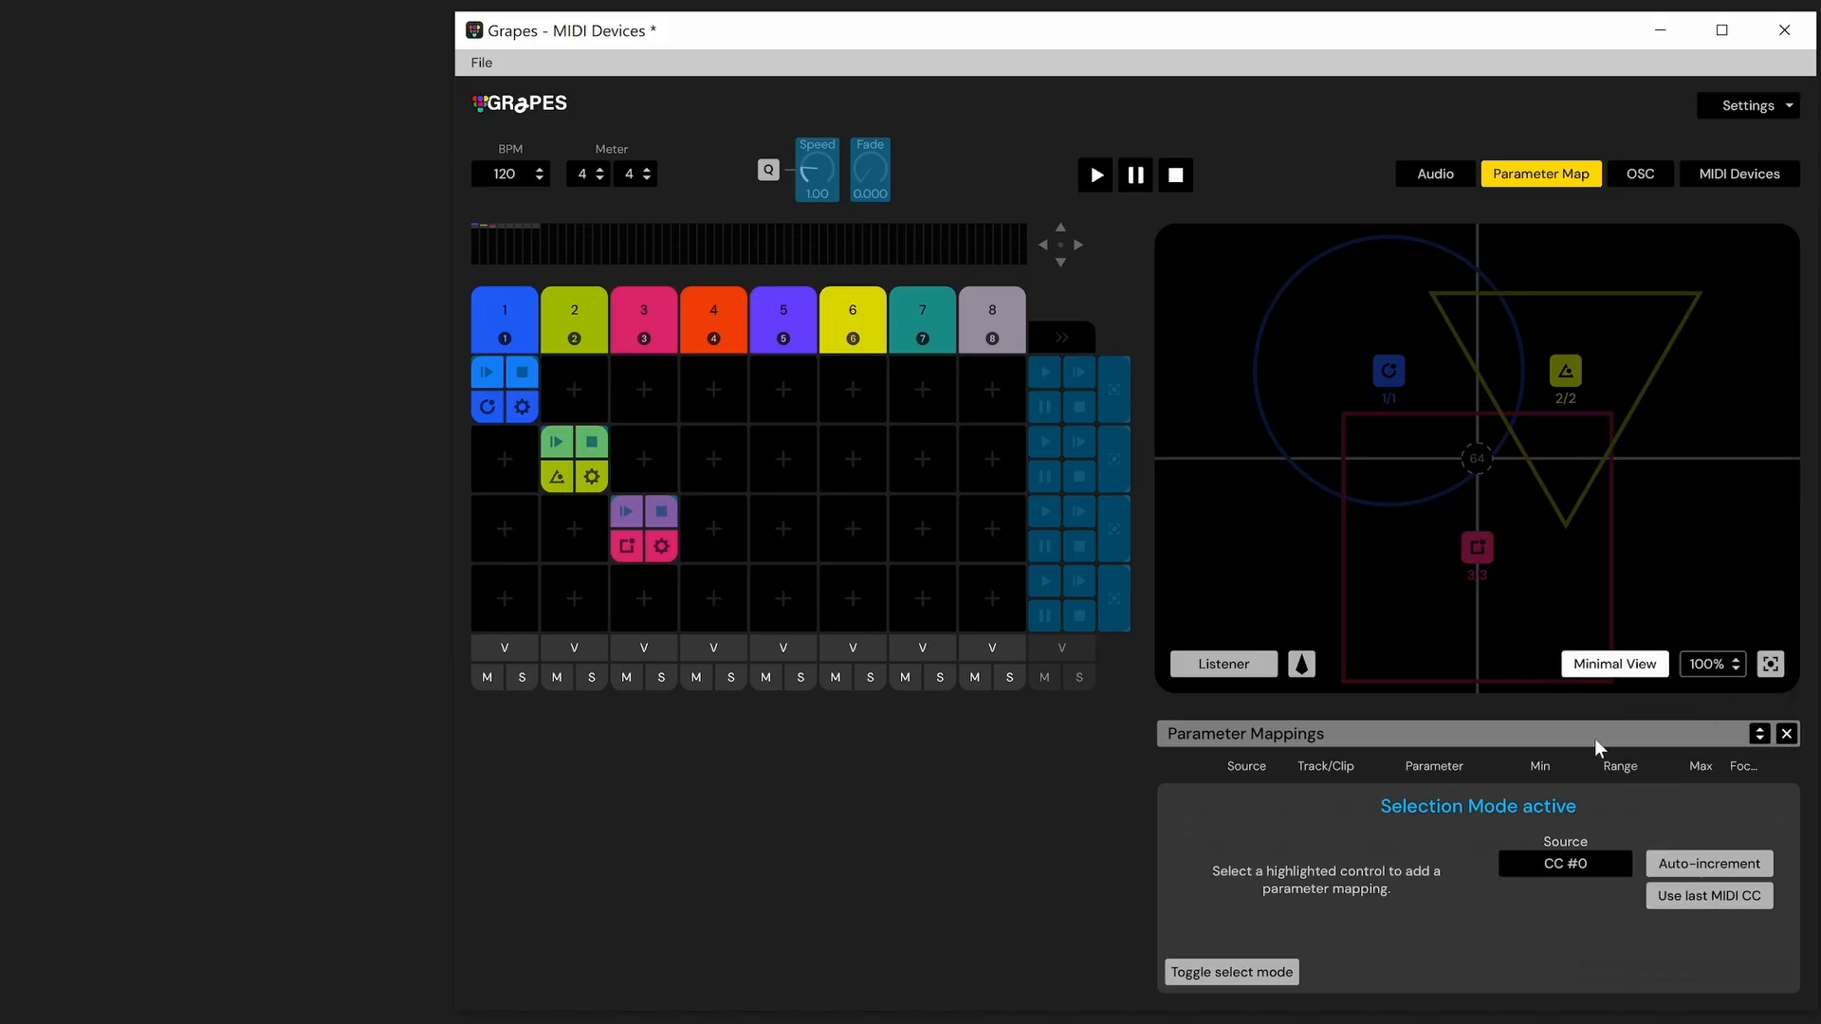
left_click(1034, 379)
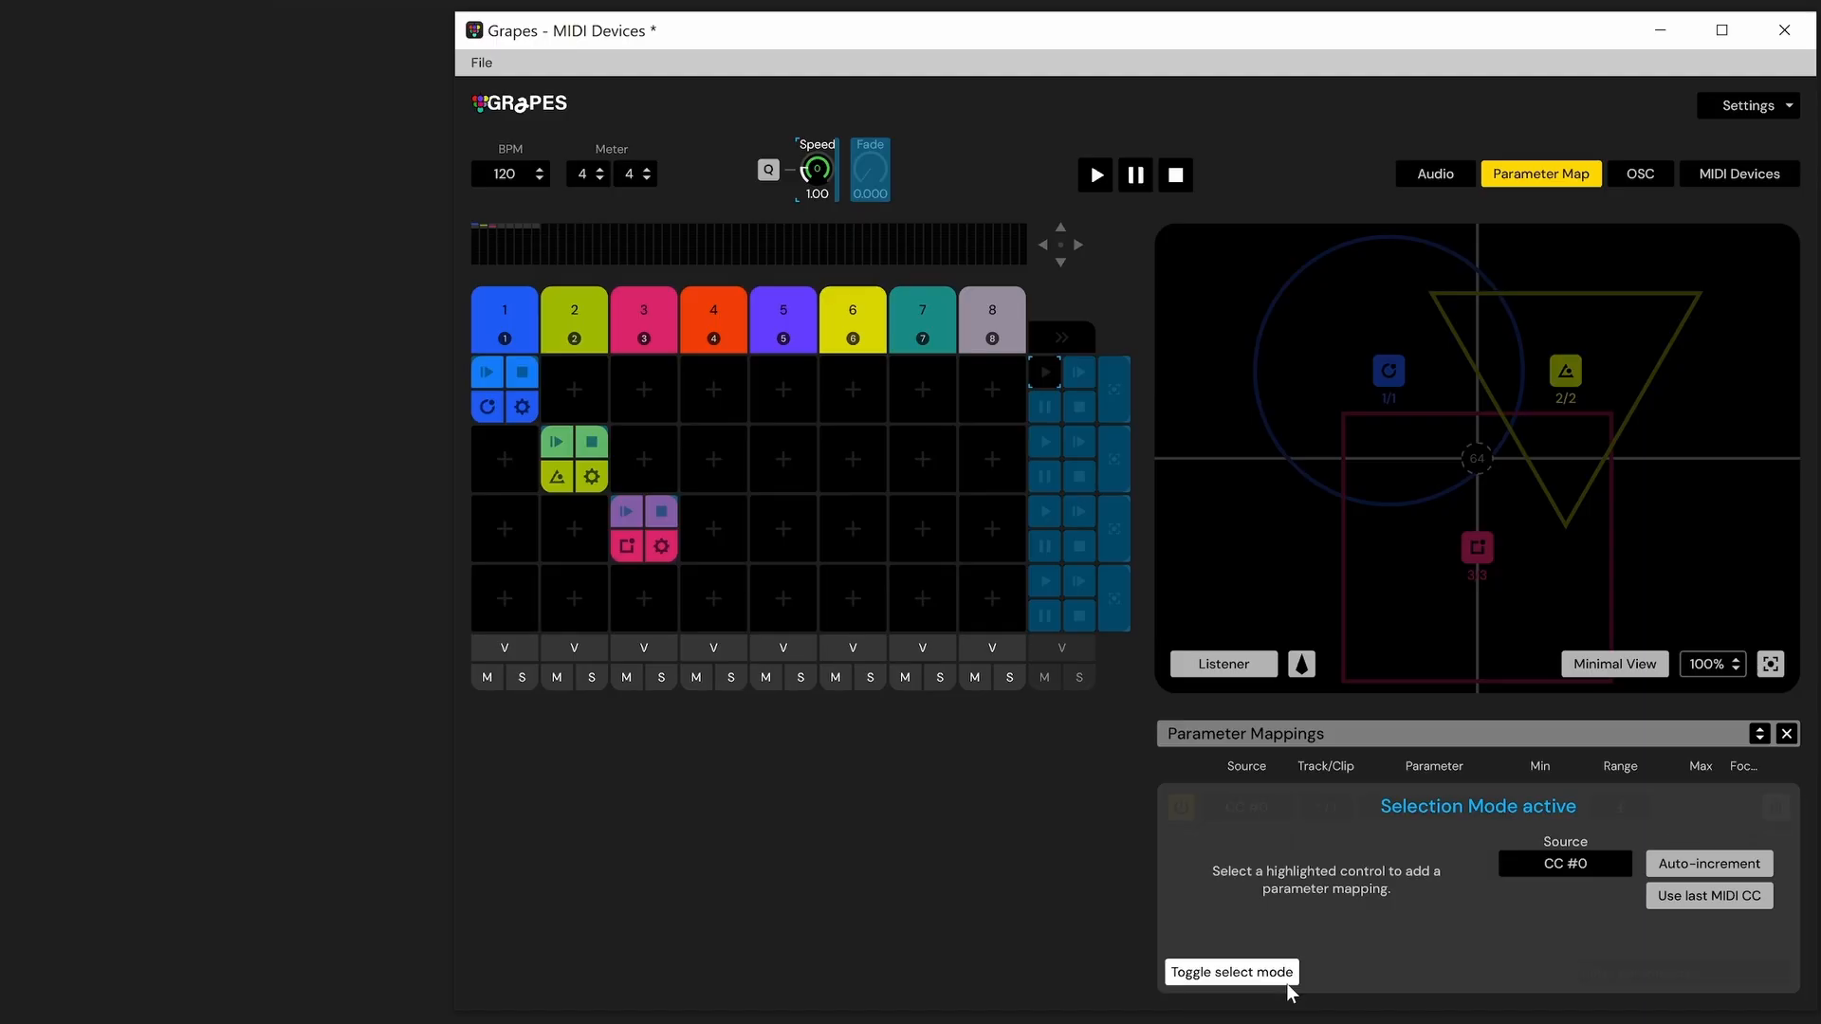
Open clip 1/1's Circle settings panel and scroll through its sections
left_click(503, 414)
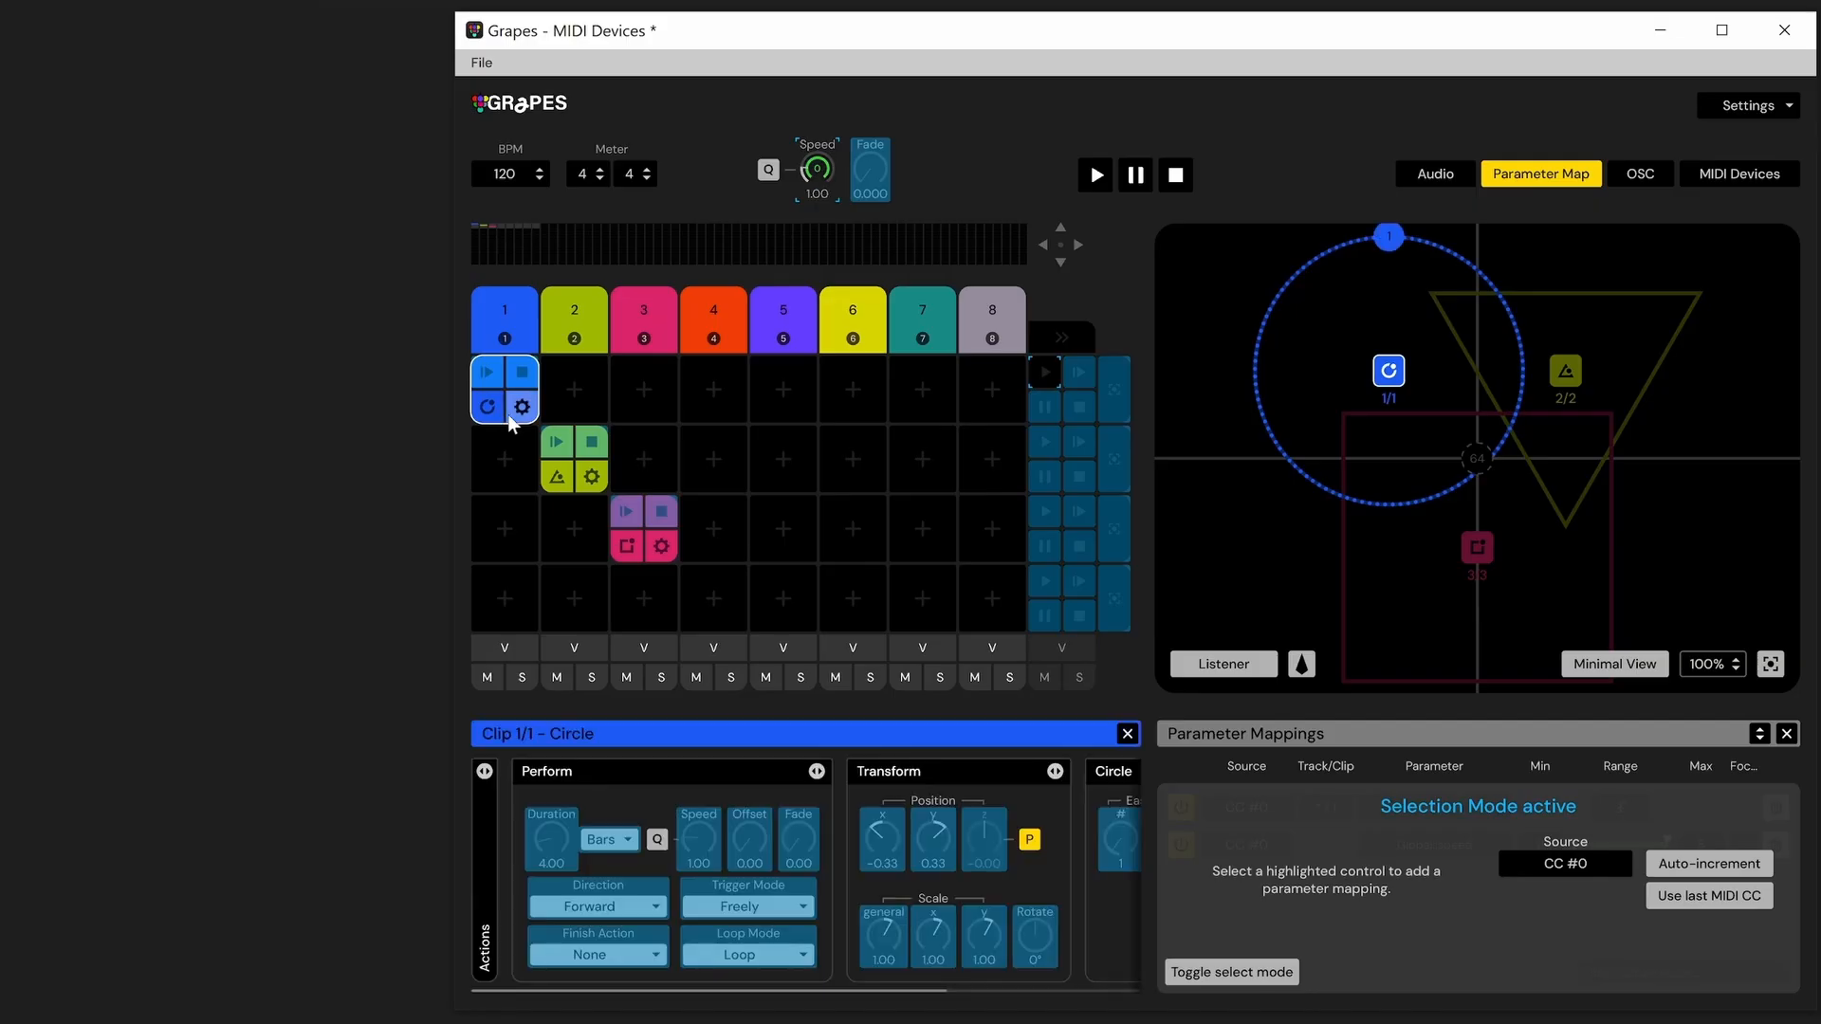
left_click(640, 896)
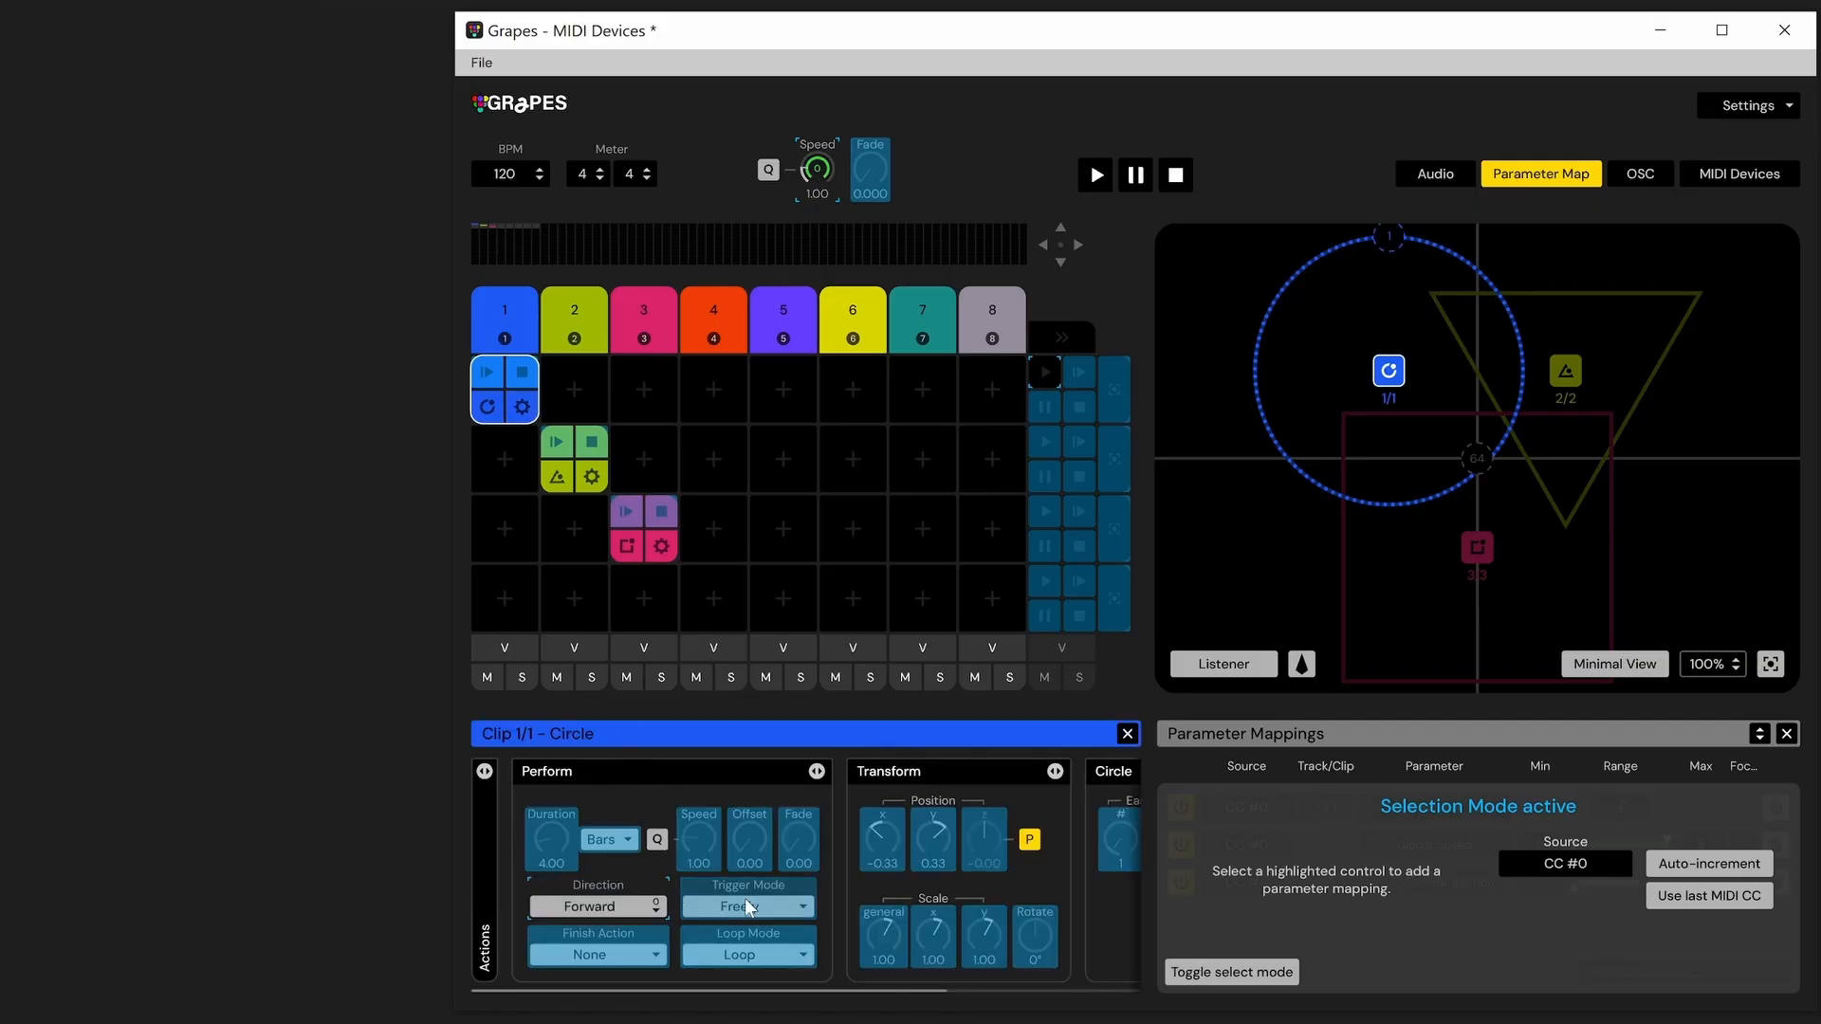
scroll(807, 955, "right", 3)
scroll(842, 977, "left", 3)
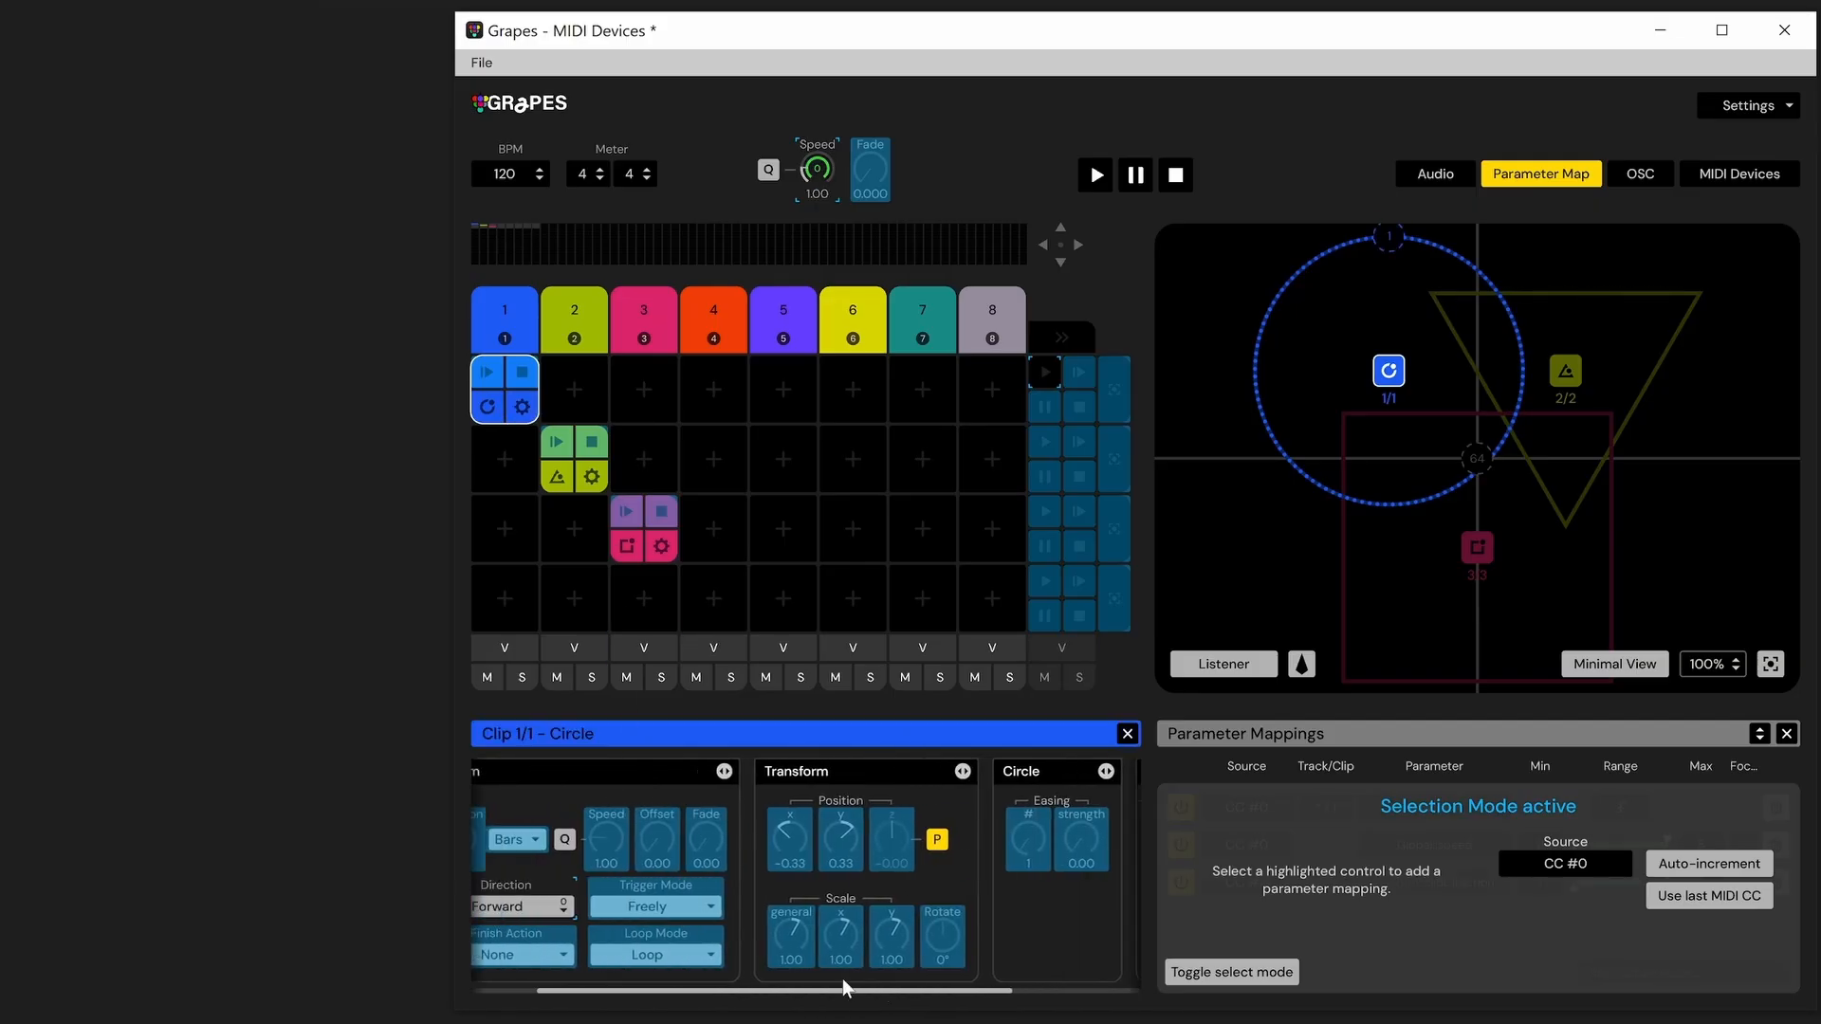
Set the source to the last received MIDI CC #95 and map it to the first row's play control
left_click(1557, 861)
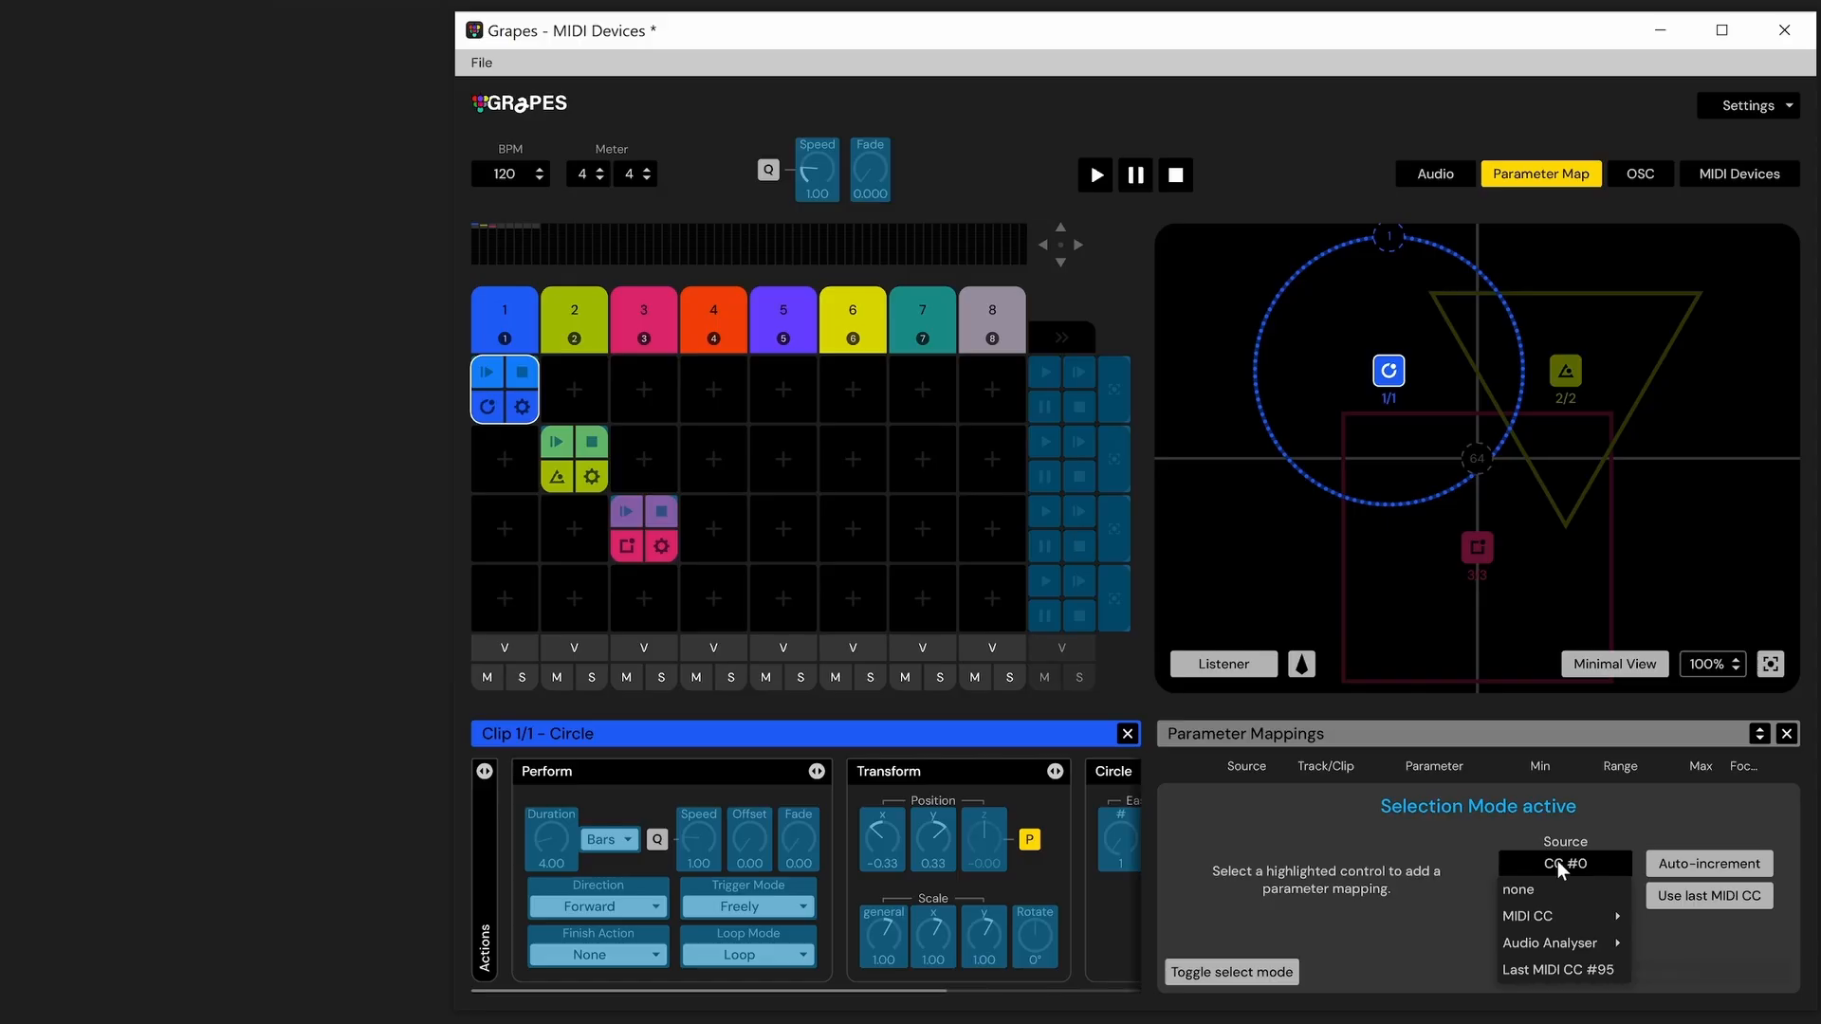
left_click(1569, 960)
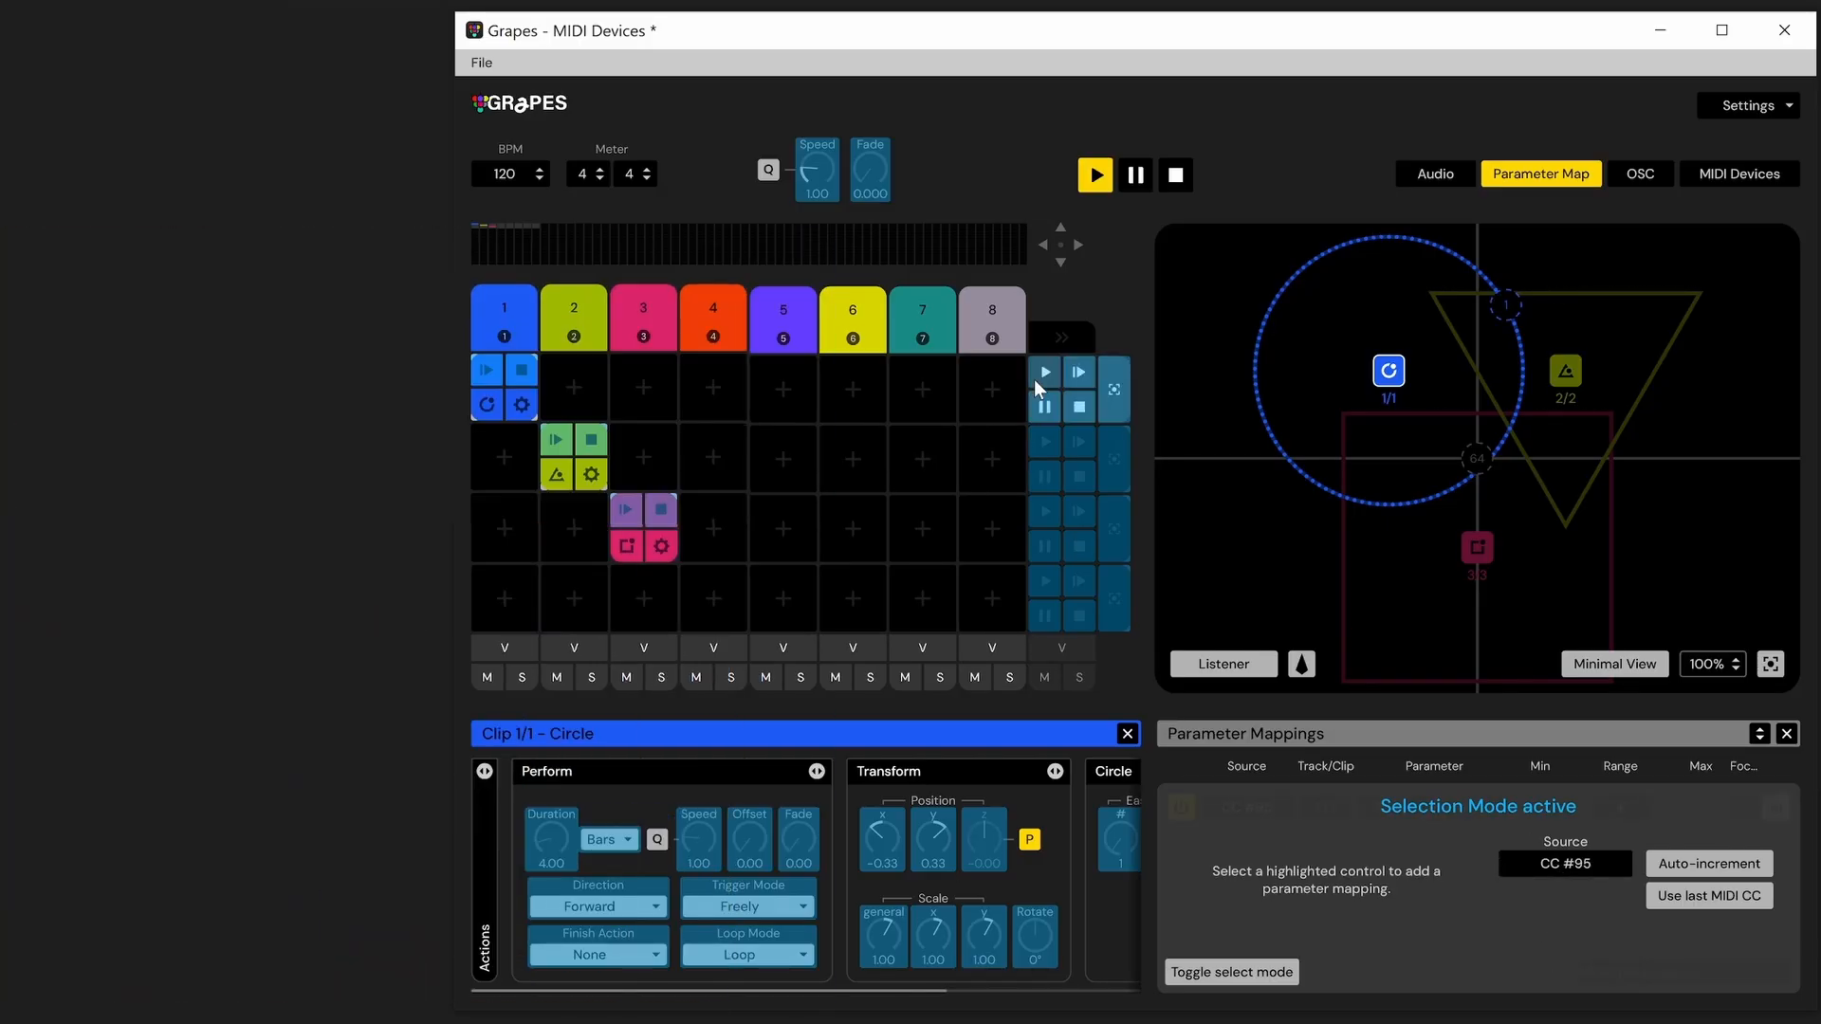
left_click(1036, 381)
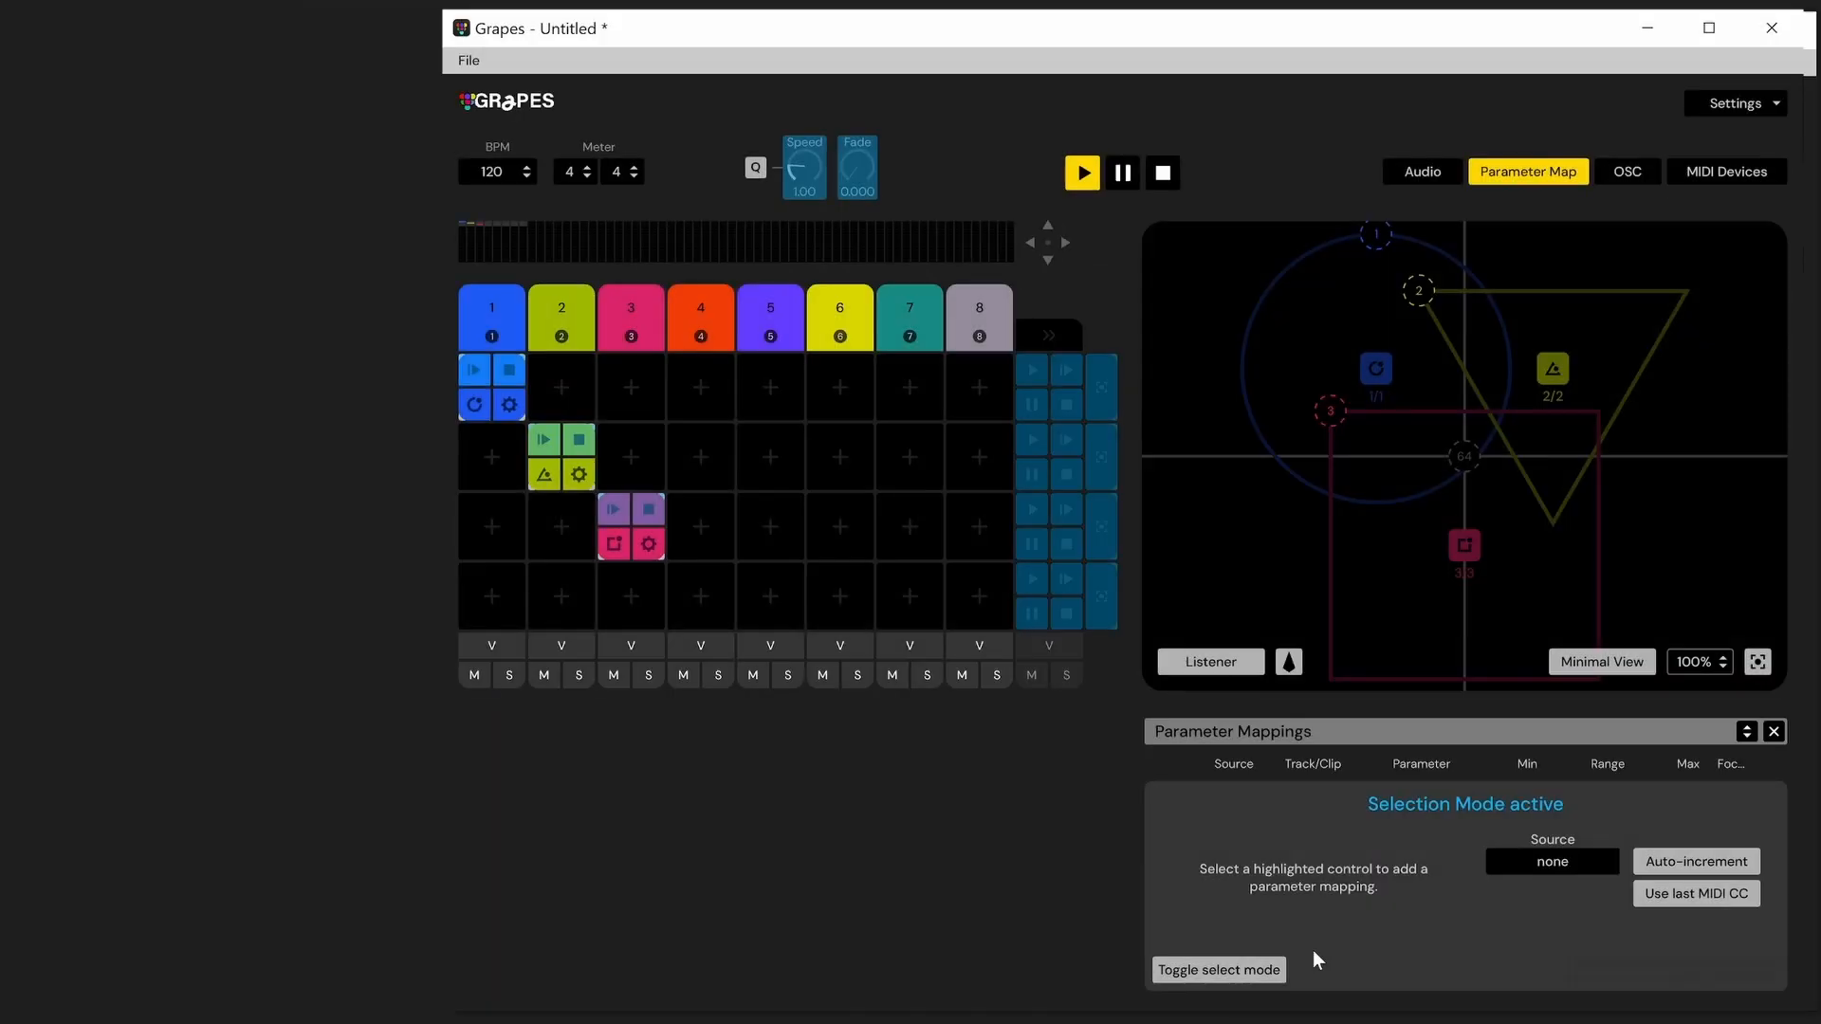
Use the last received MIDI CC #13 as source and map it to the Speed knob and the first row's play control
left_click(1683, 900)
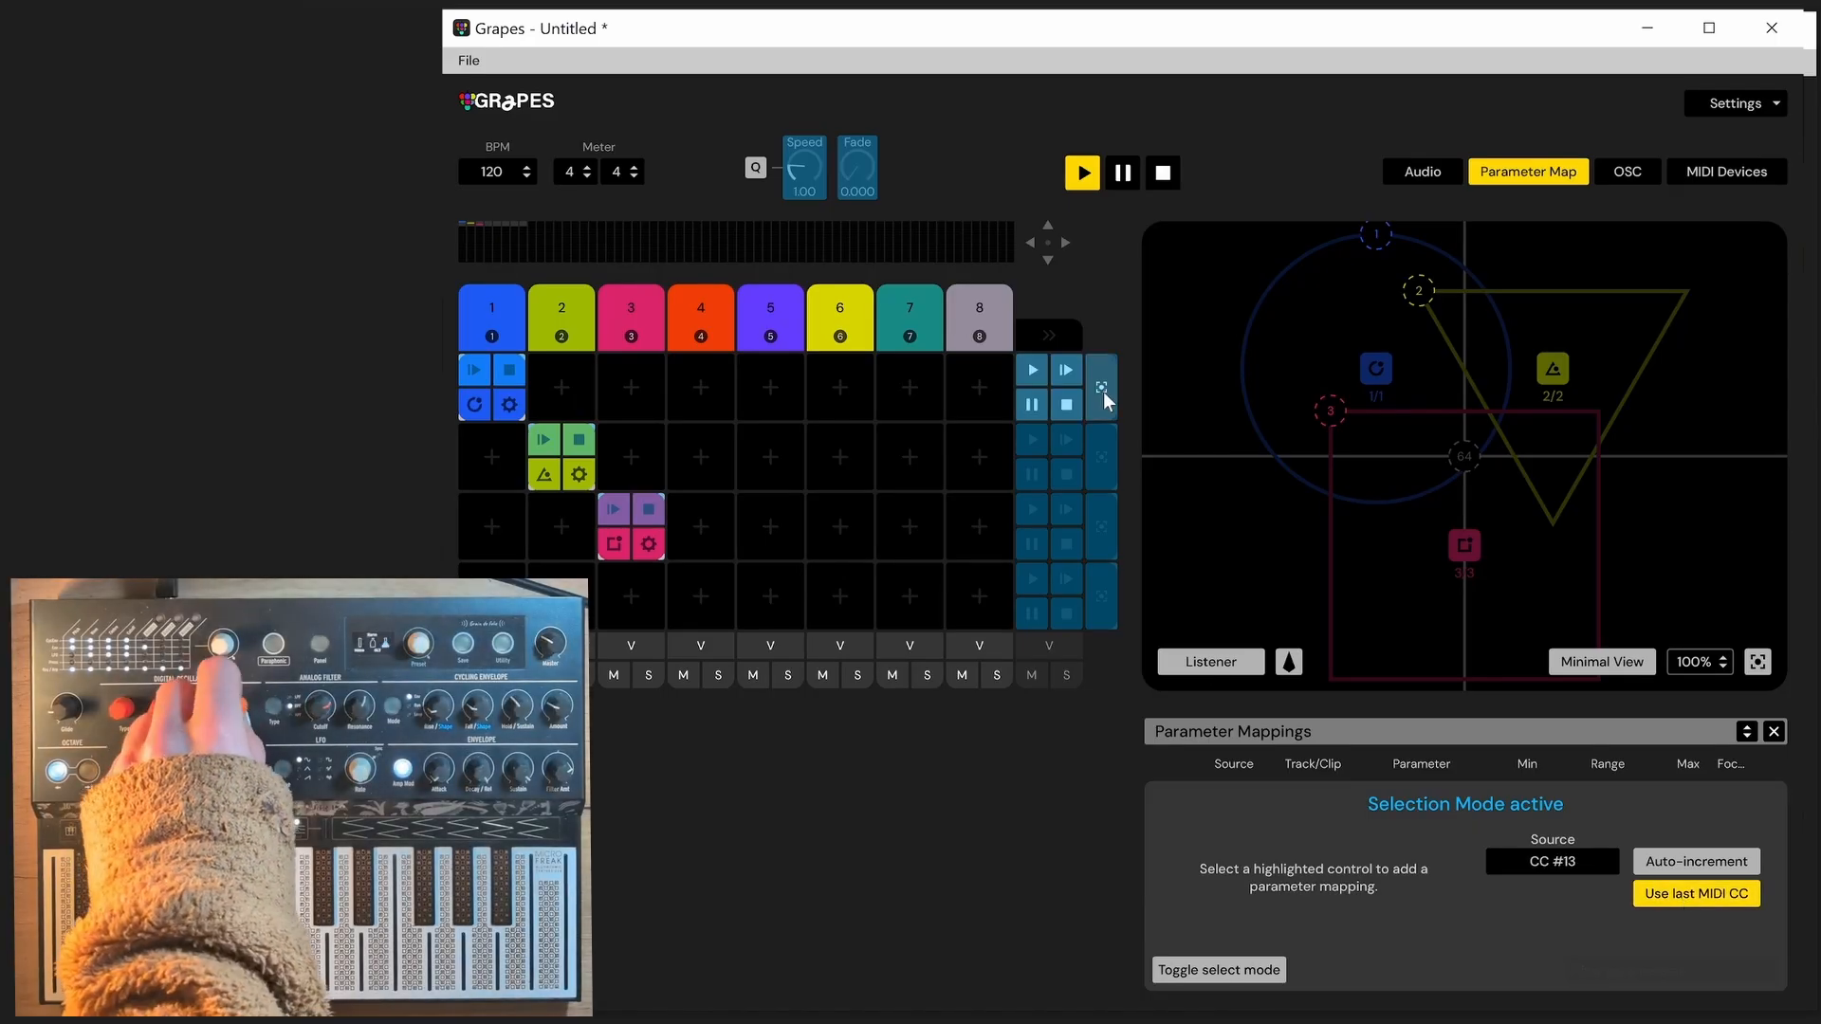
left_click(800, 147)
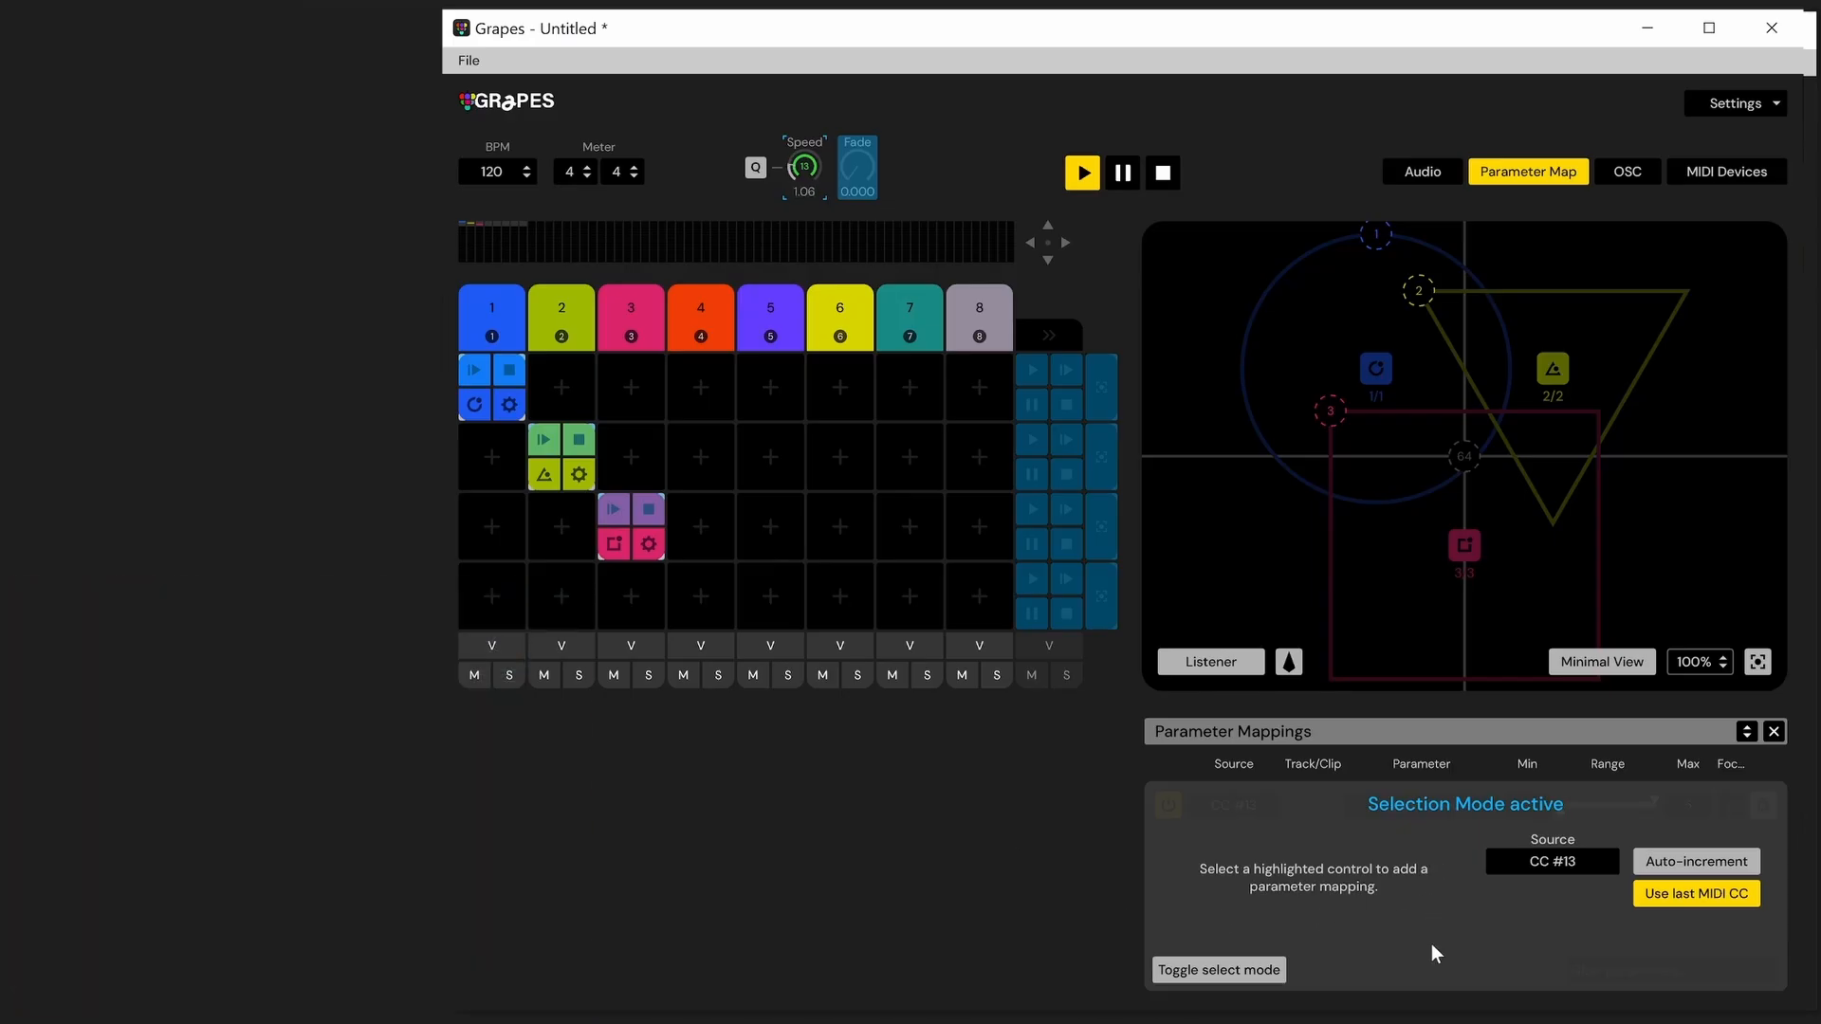
left_click(1029, 371)
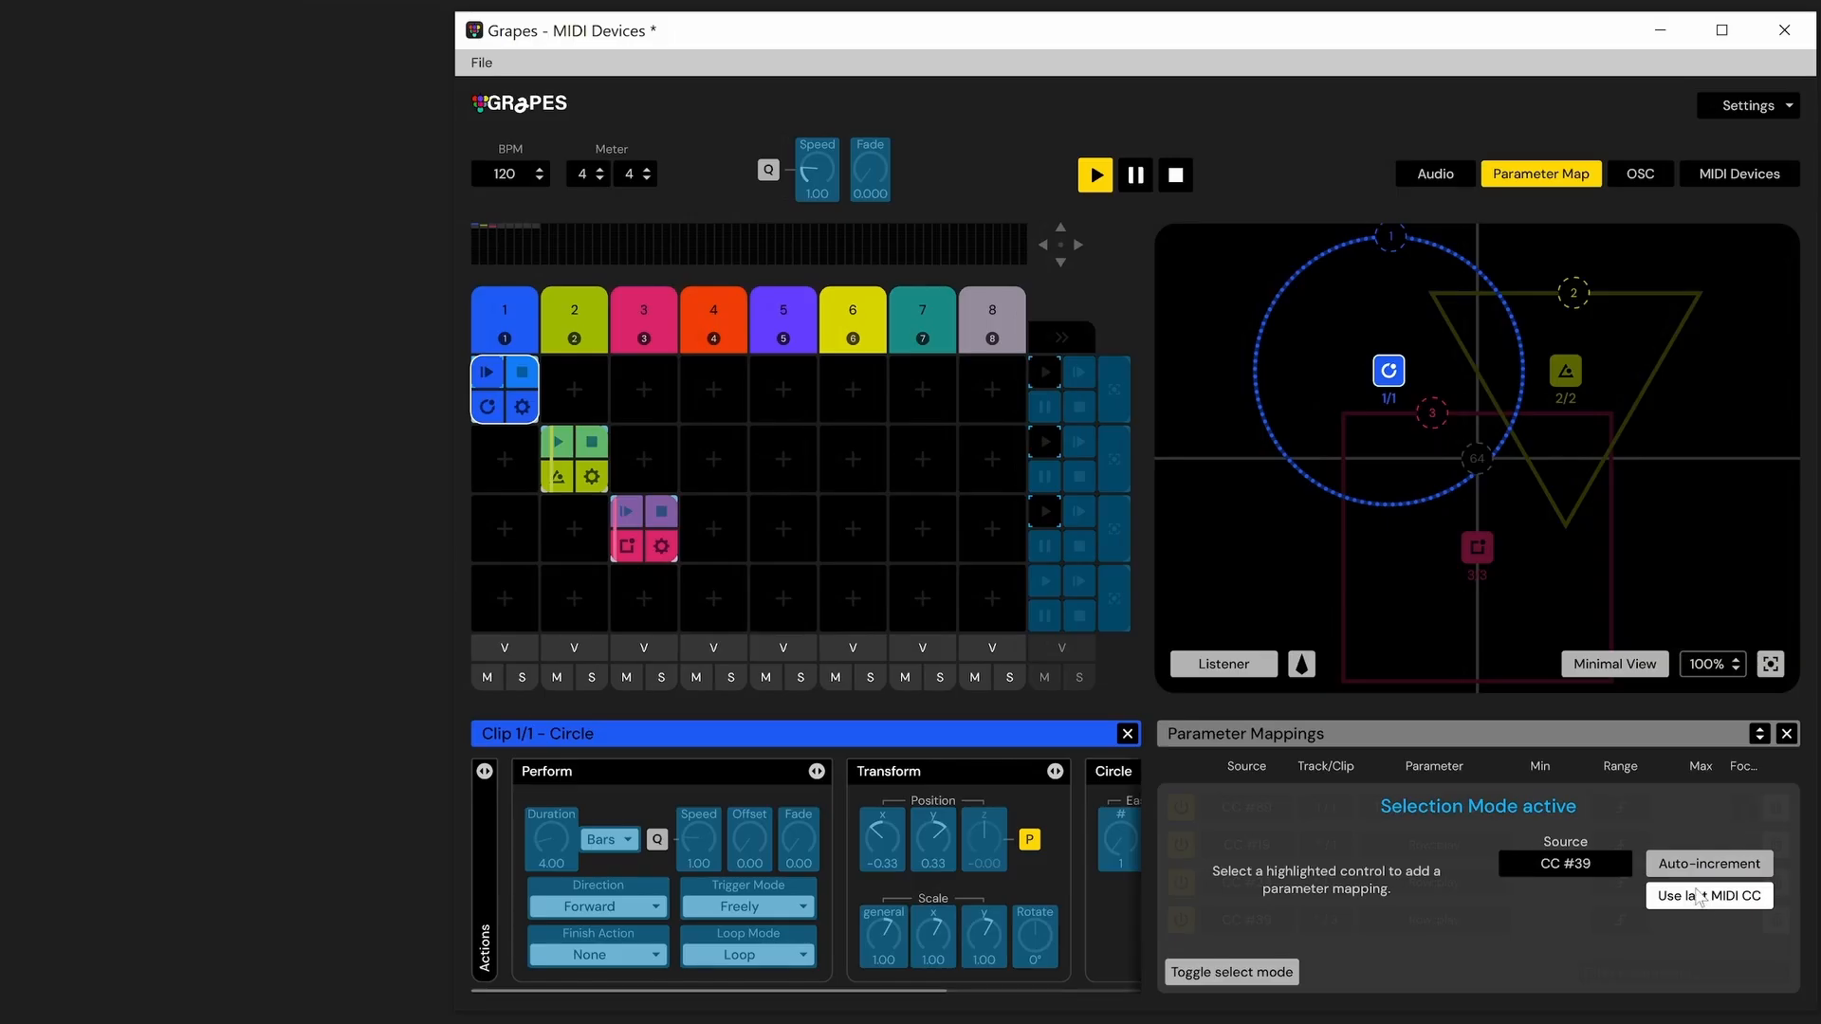
Turn on auto-increment and map consecutive CCs from CC #39 to clip 1/1's Position and Scale knobs, then leave select mode
left_click(1704, 868)
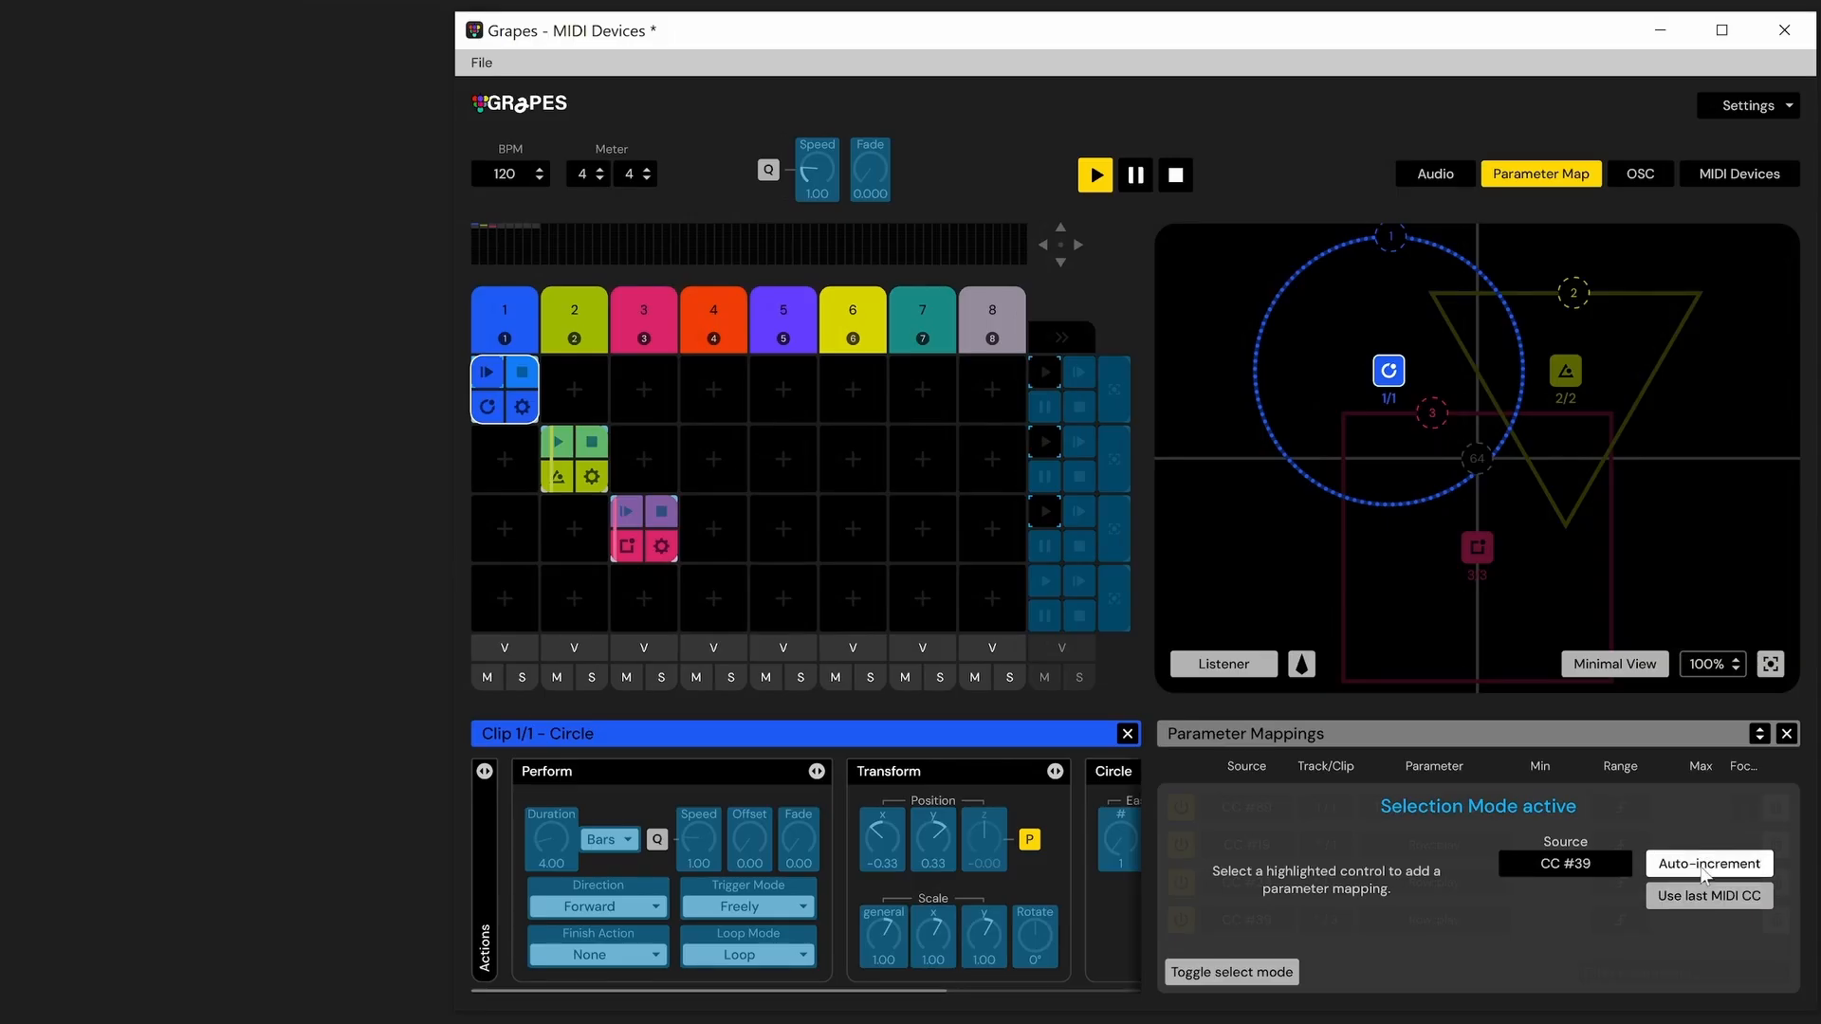
left_click(902, 834)
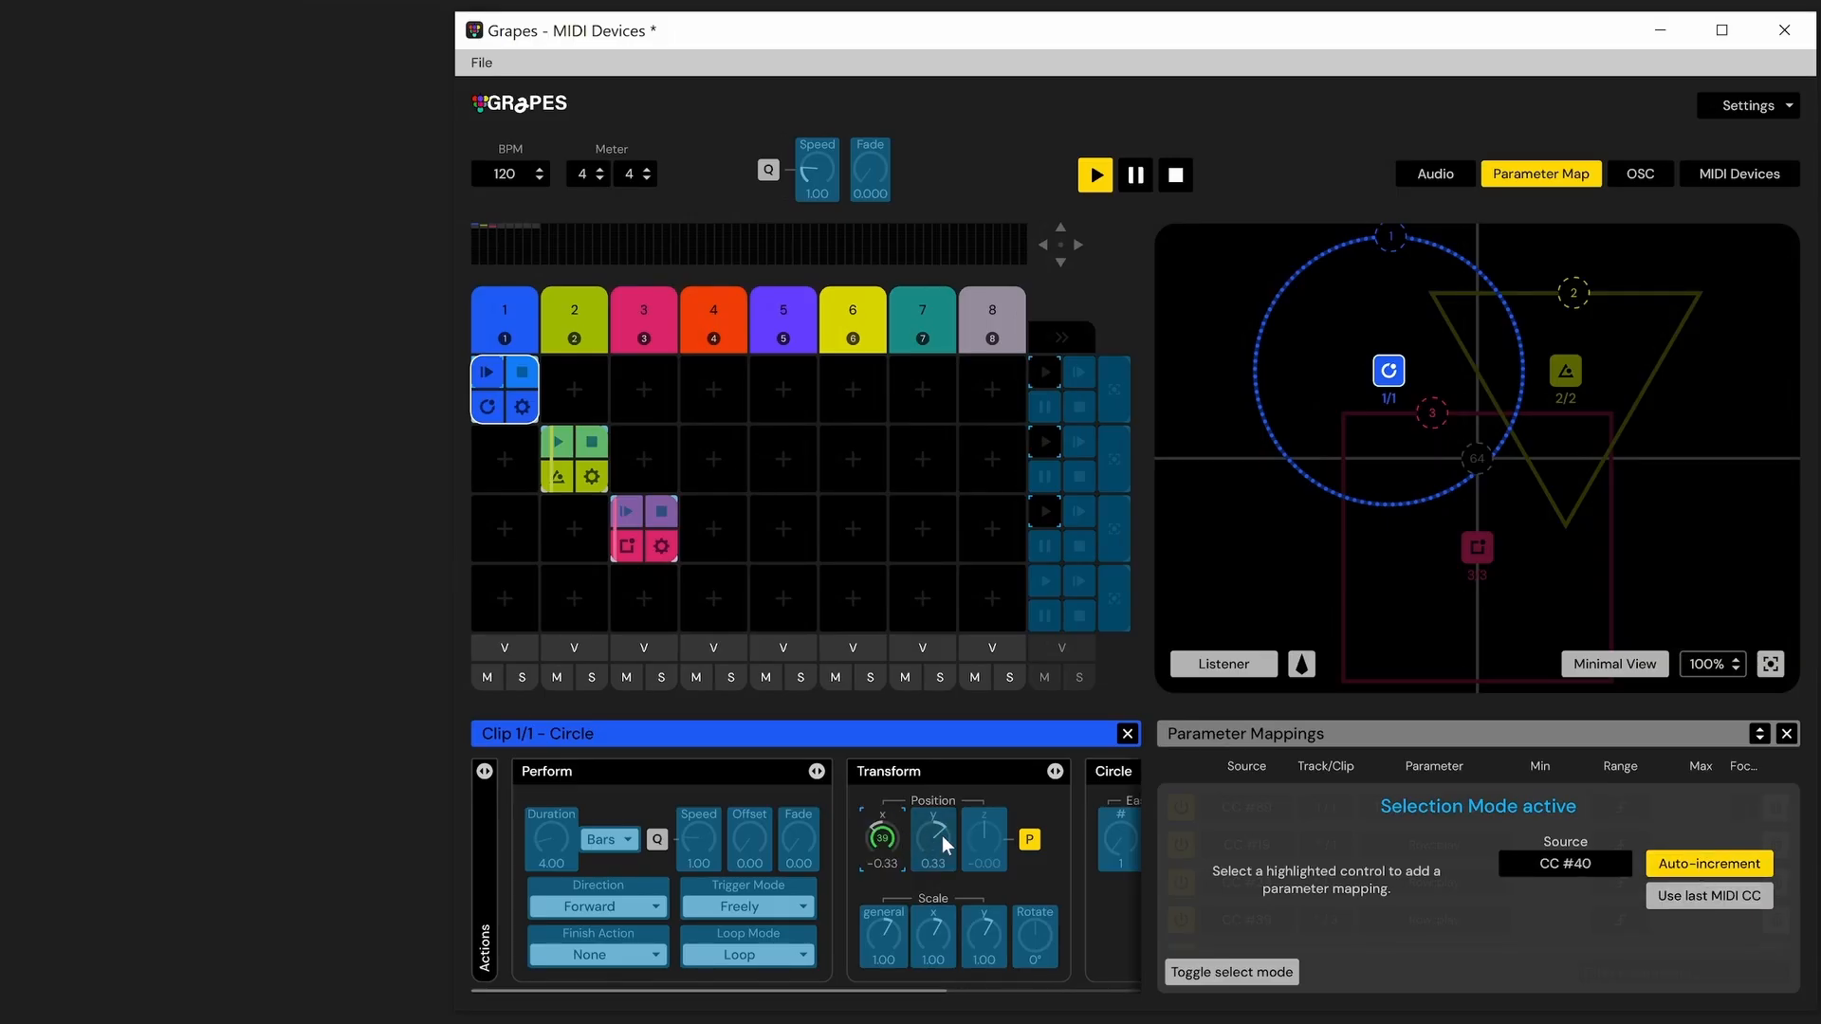
left_click(942, 841)
left_click(989, 838)
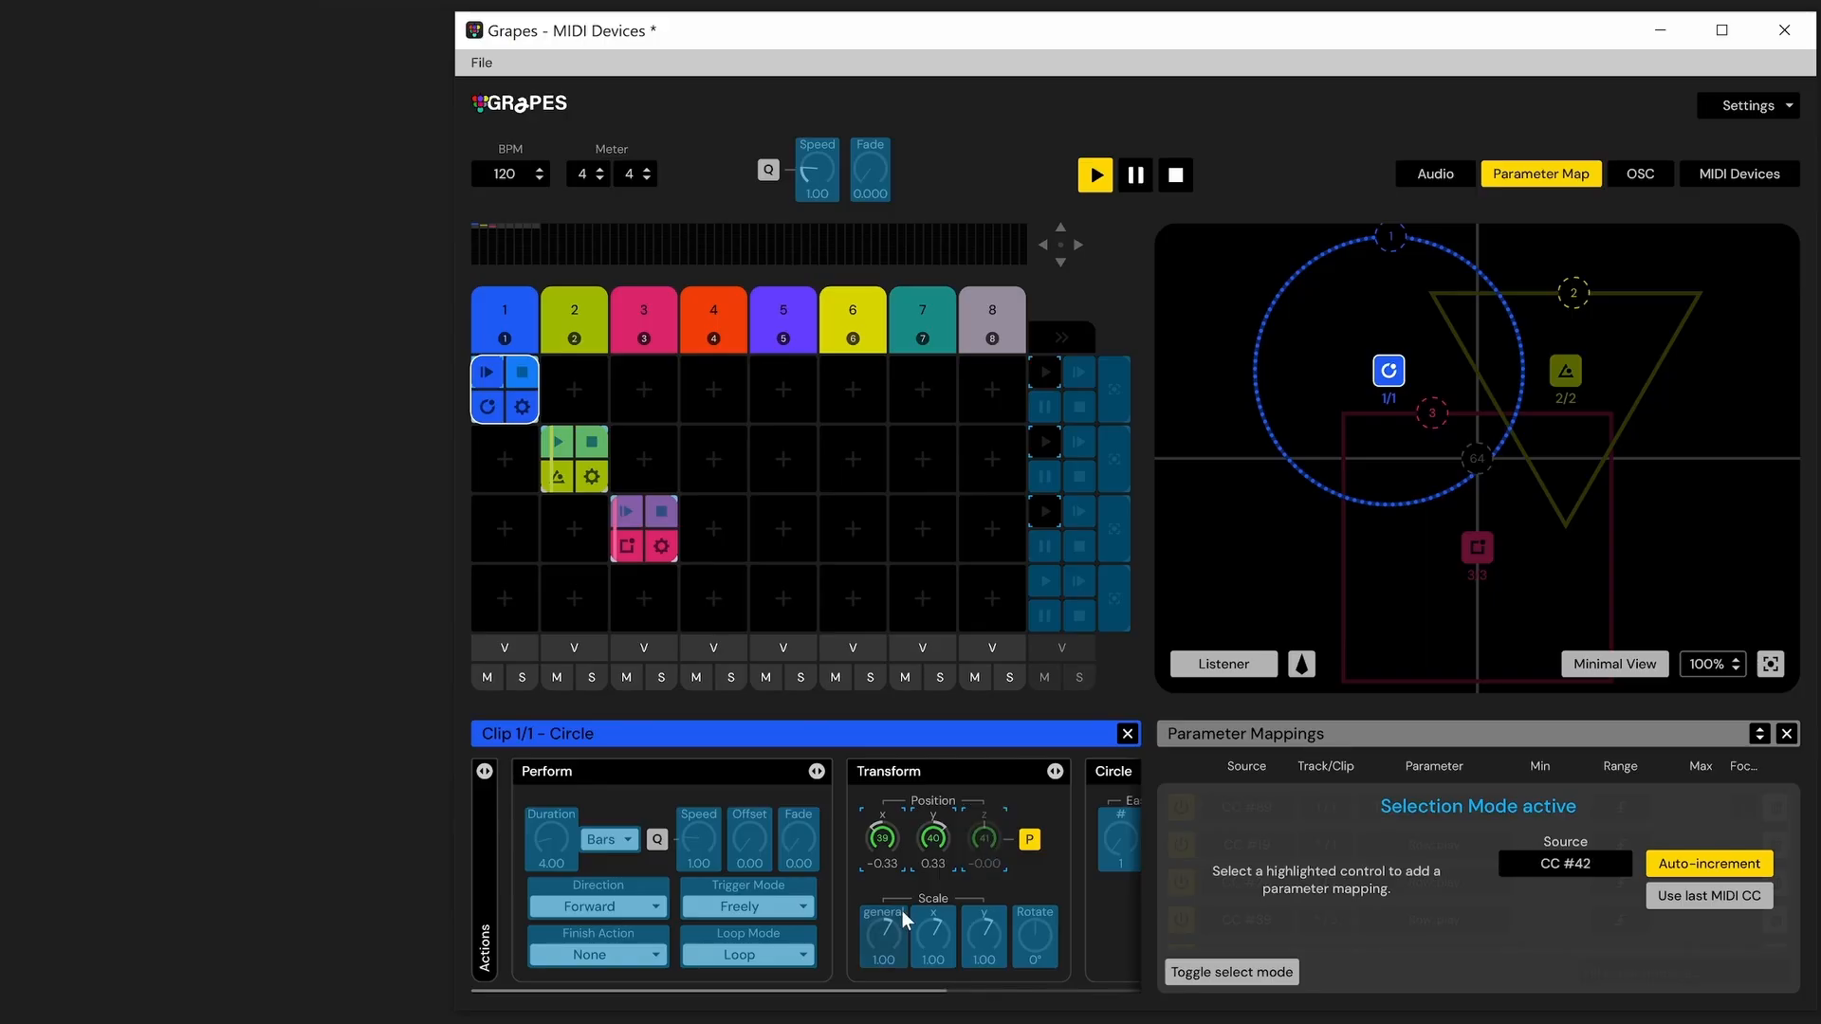
left_click(899, 917)
left_click(933, 929)
left_click(984, 930)
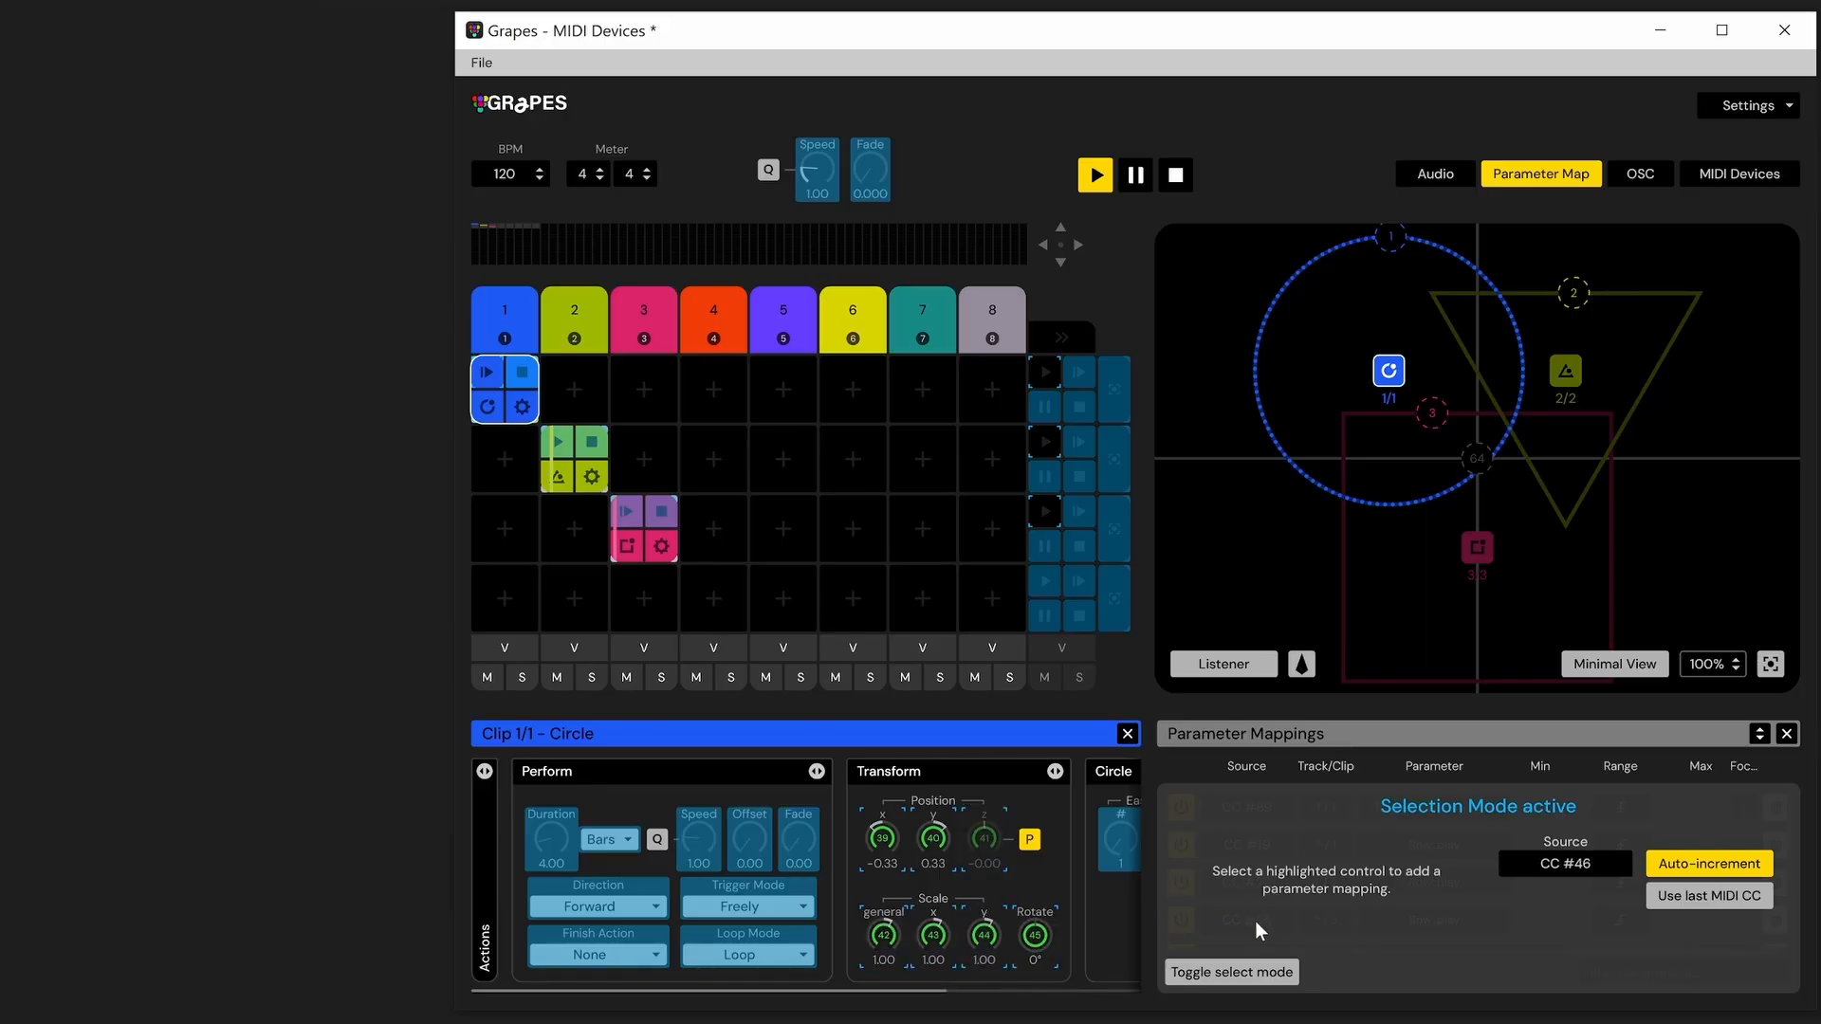
left_click(1243, 974)
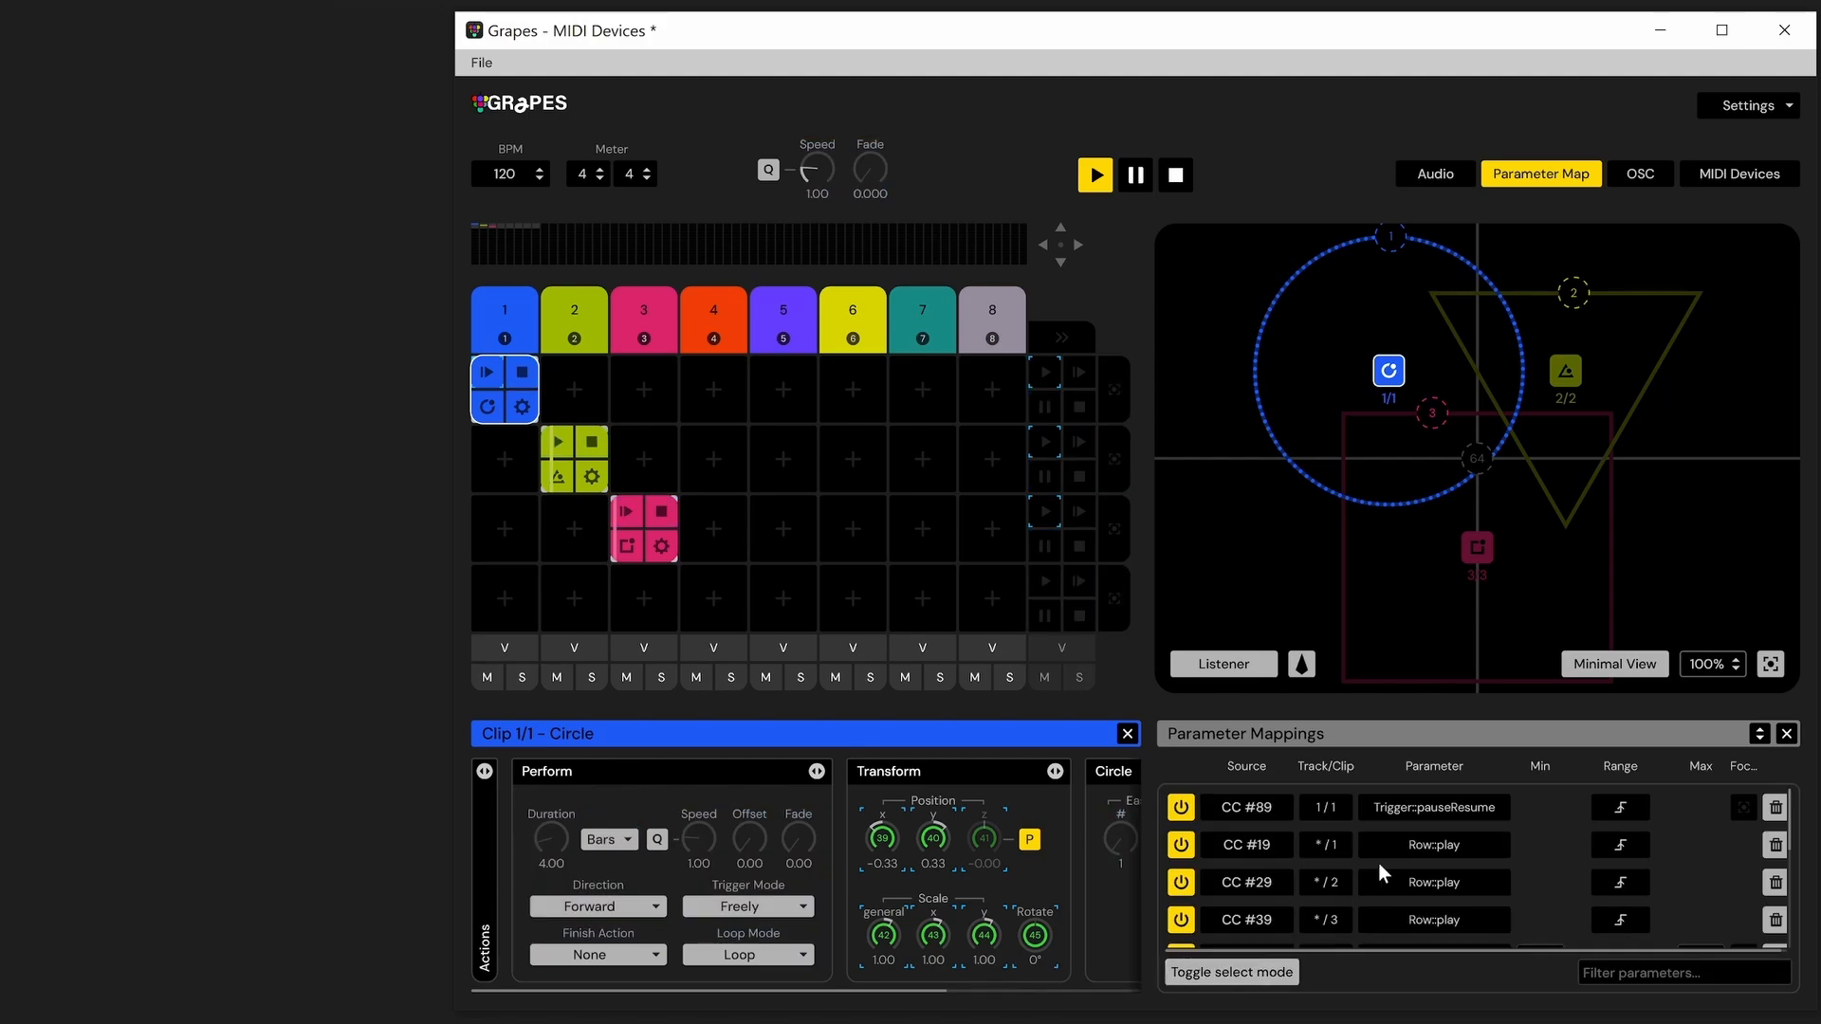
Change the source of the Transform:scaleX mapping to CC #75
scroll(1379, 863, "down", 5)
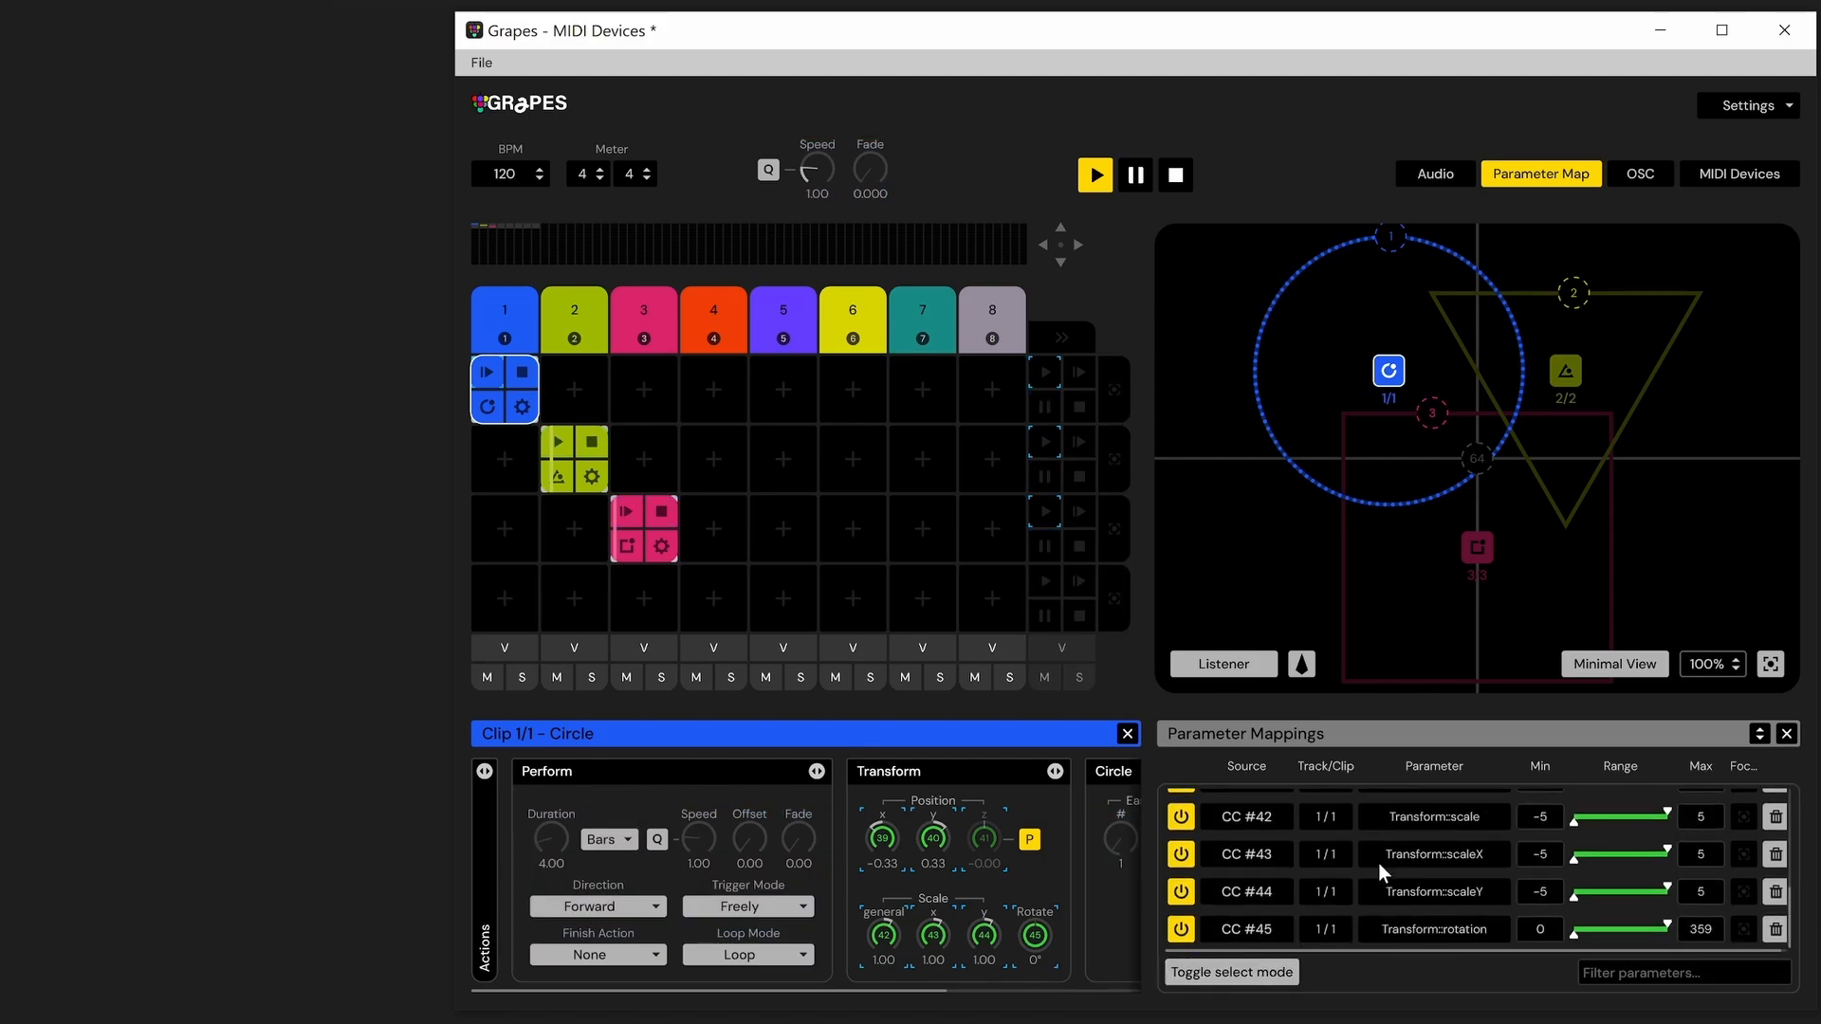
left_click(1277, 855)
mouse_move(1279, 909)
mouse_move(1365, 825)
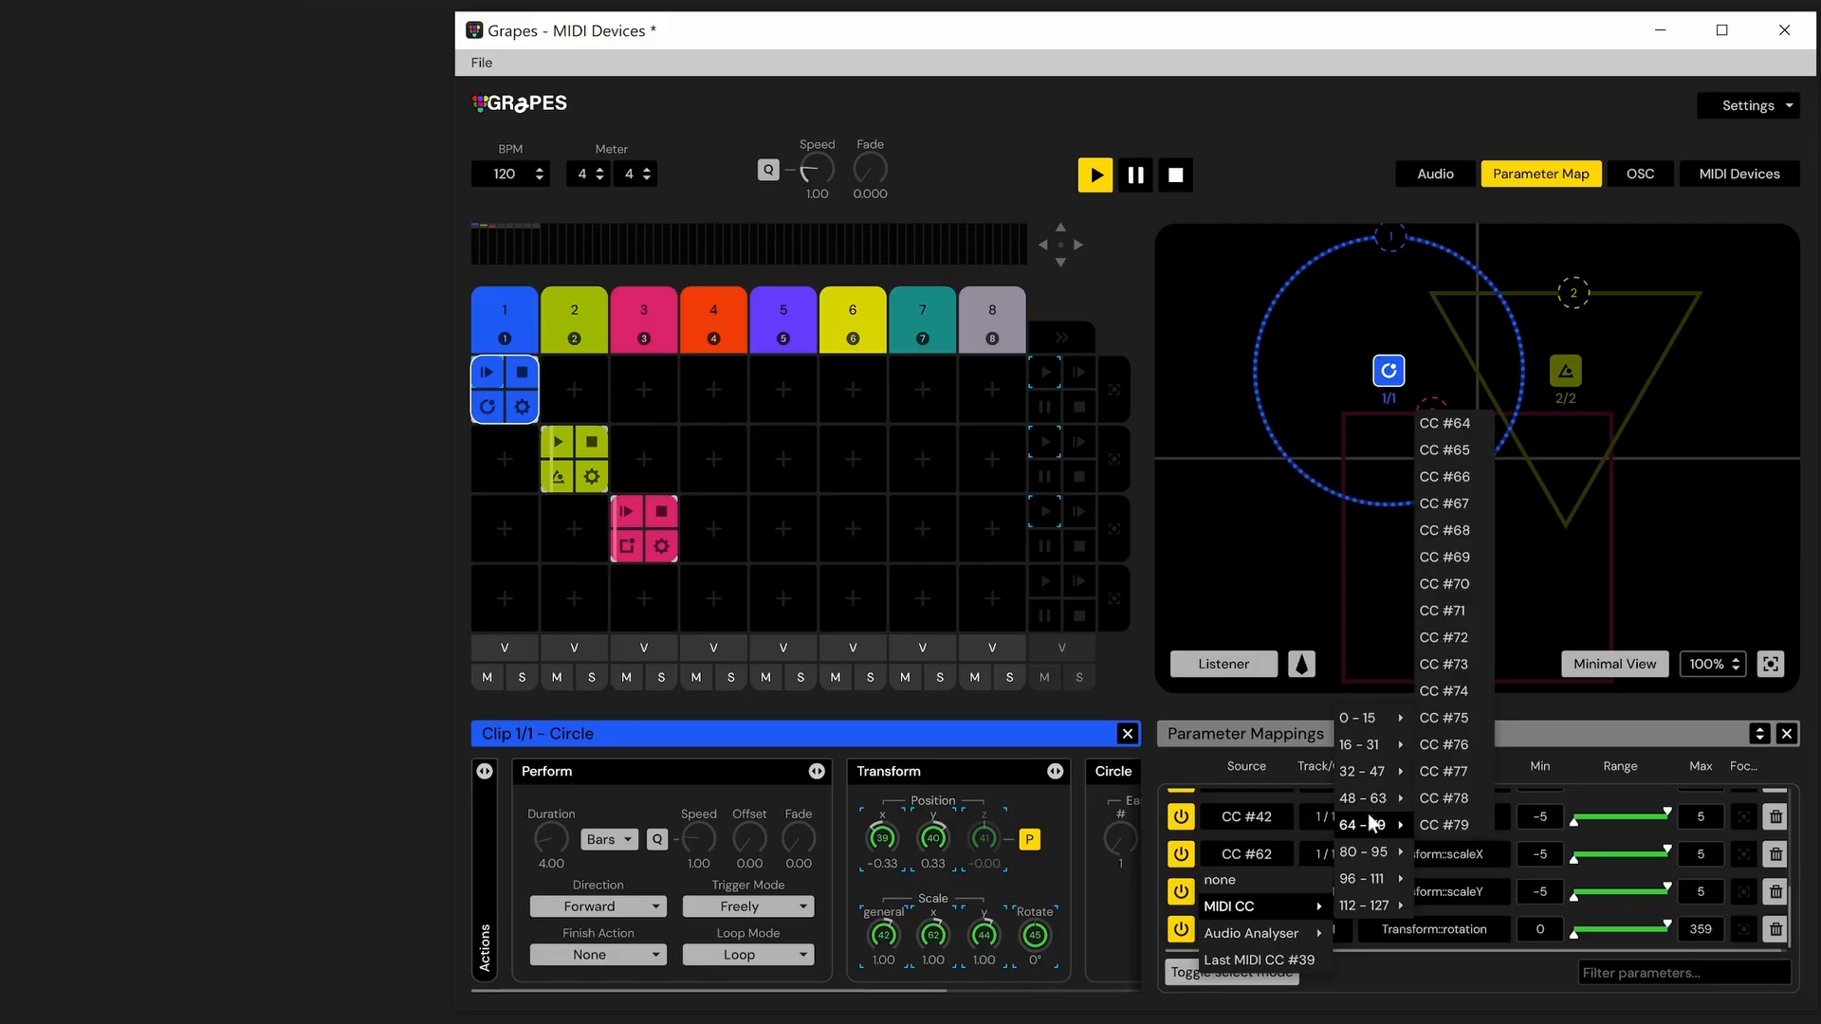
left_click(1432, 721)
mouse_move(1574, 855)
left_mouse_down()
mouse_move(1619, 850)
mouse_move(1550, 859)
left_mouse_up()
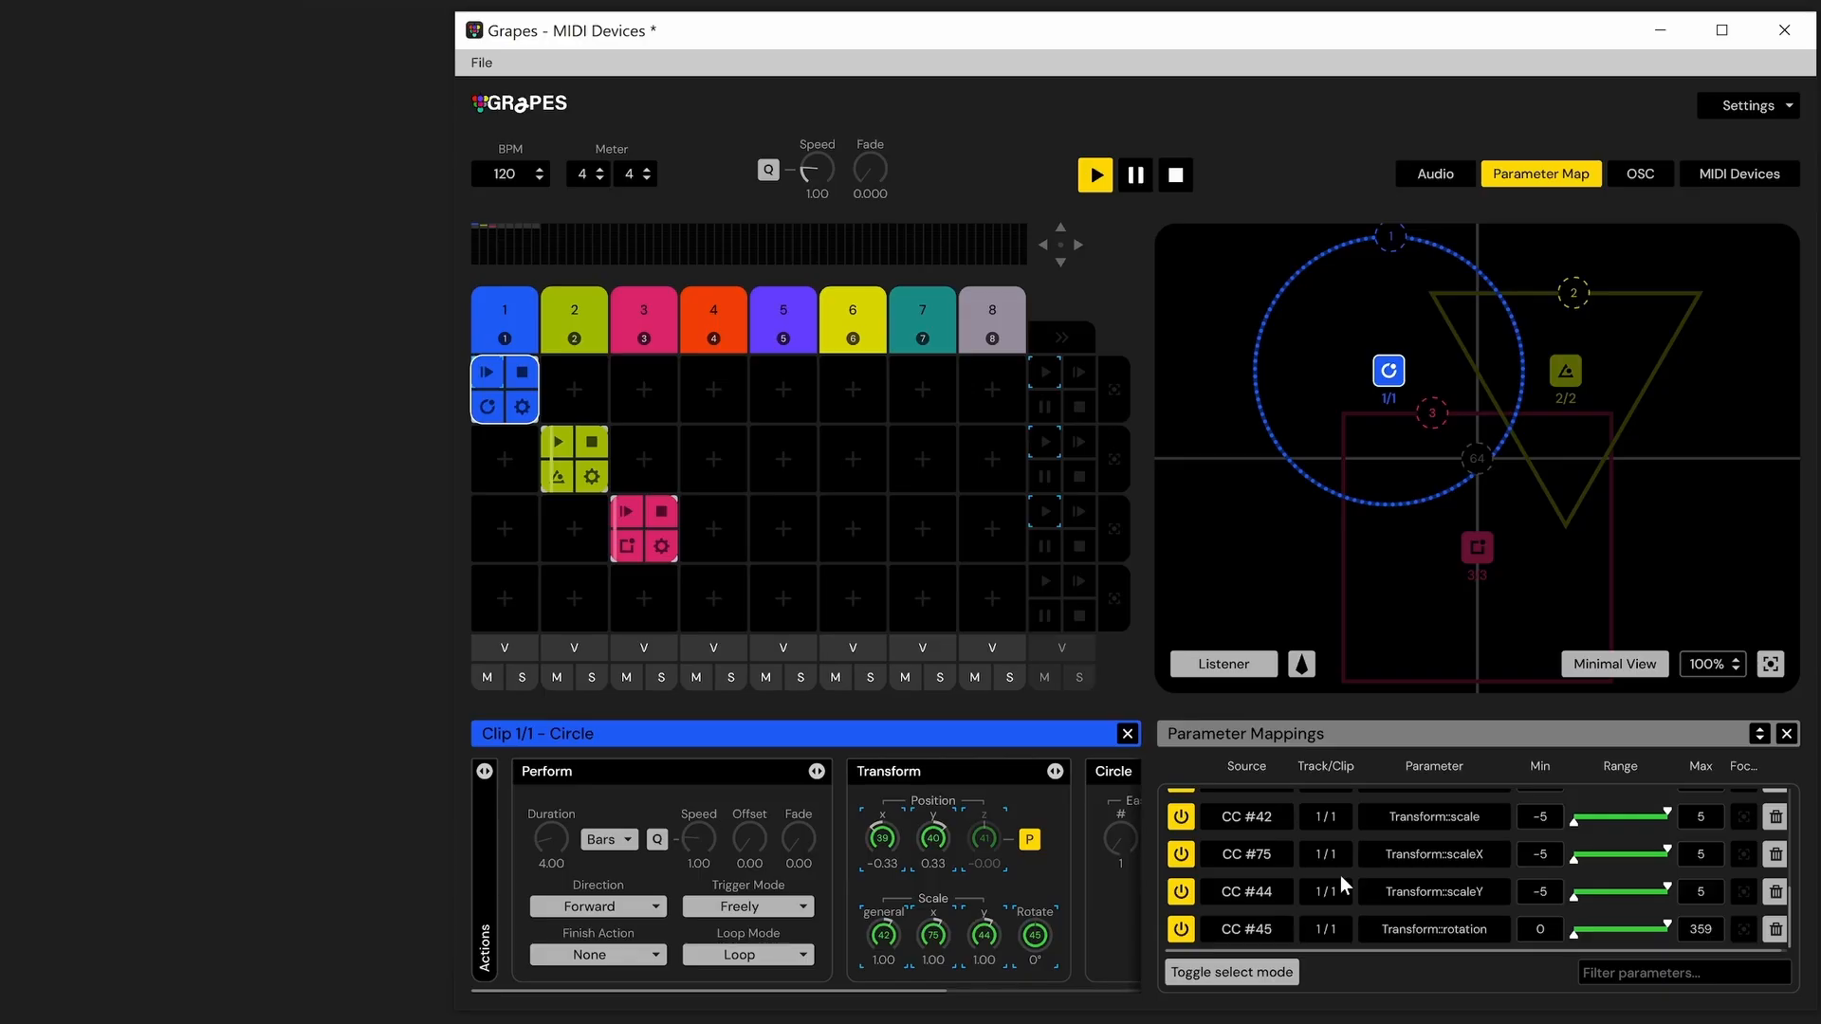
Sort the parameter mappings list by parameter and then by source
left_click(1261, 767)
left_click(1413, 765)
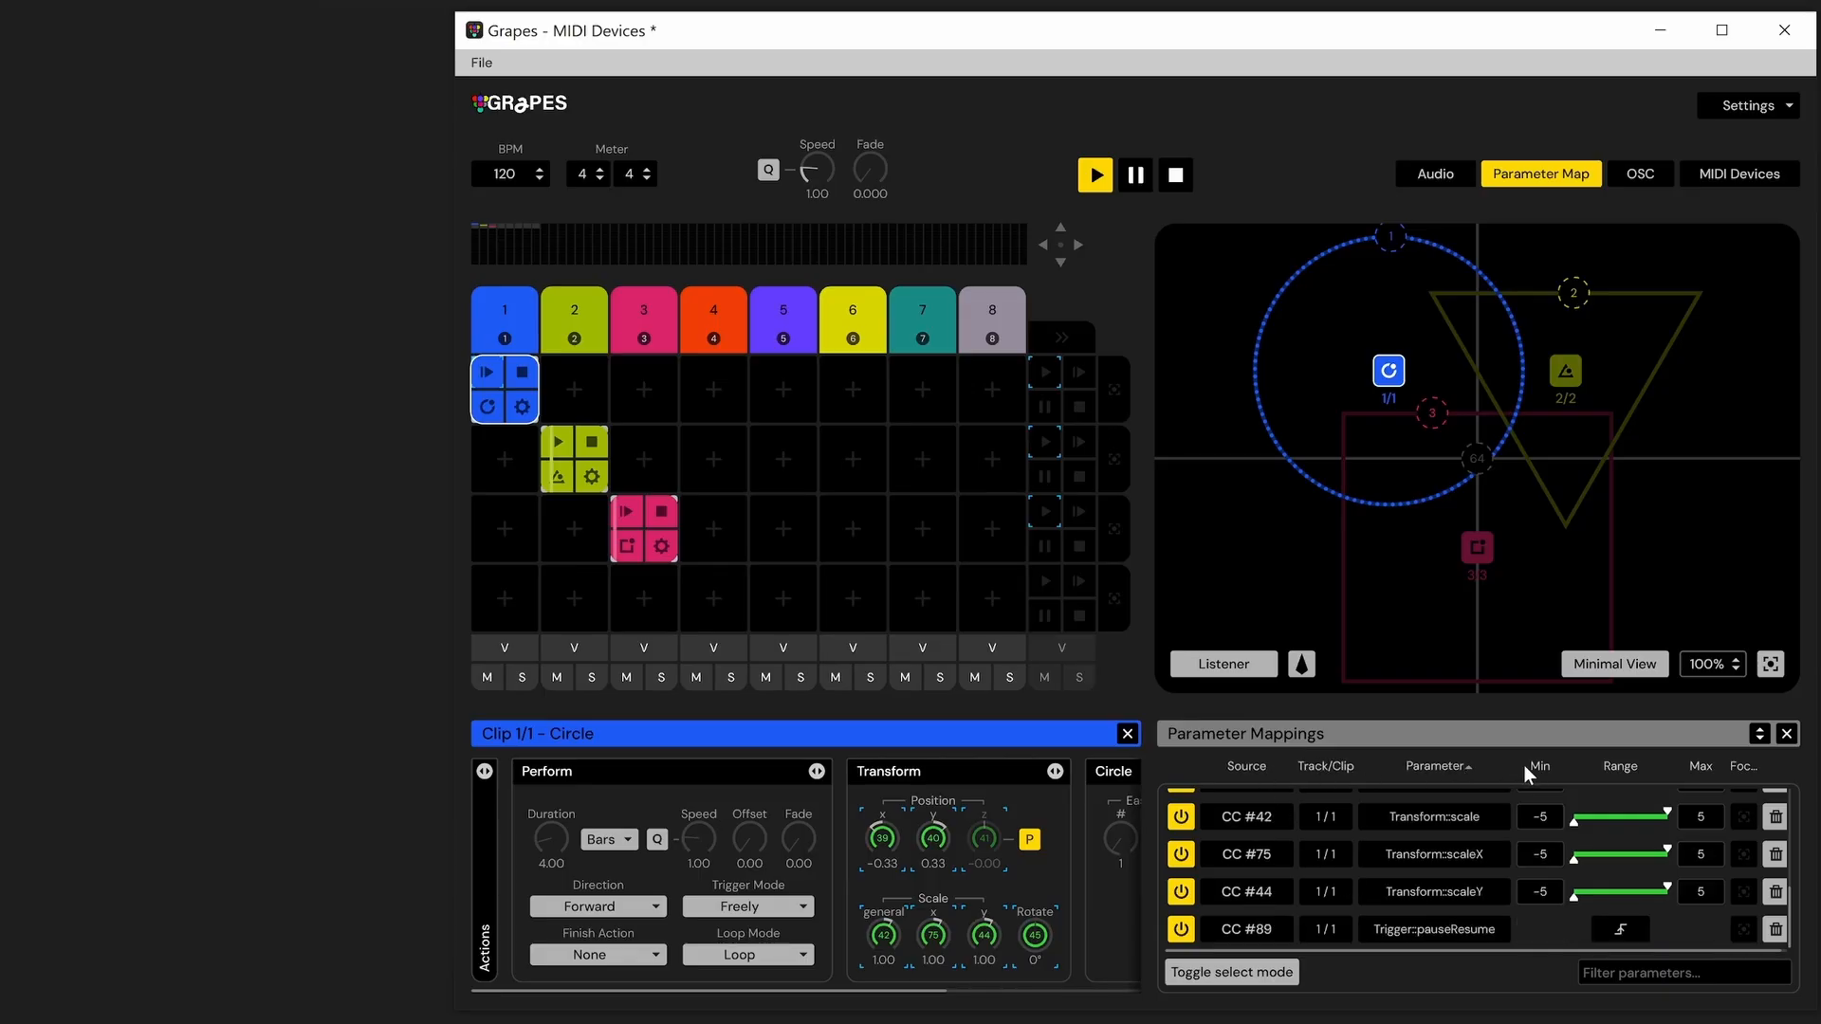
left_click(1262, 766)
Filter the parameter mappings by "sc" and clear the filter again
left_click(1641, 972)
type("sc")
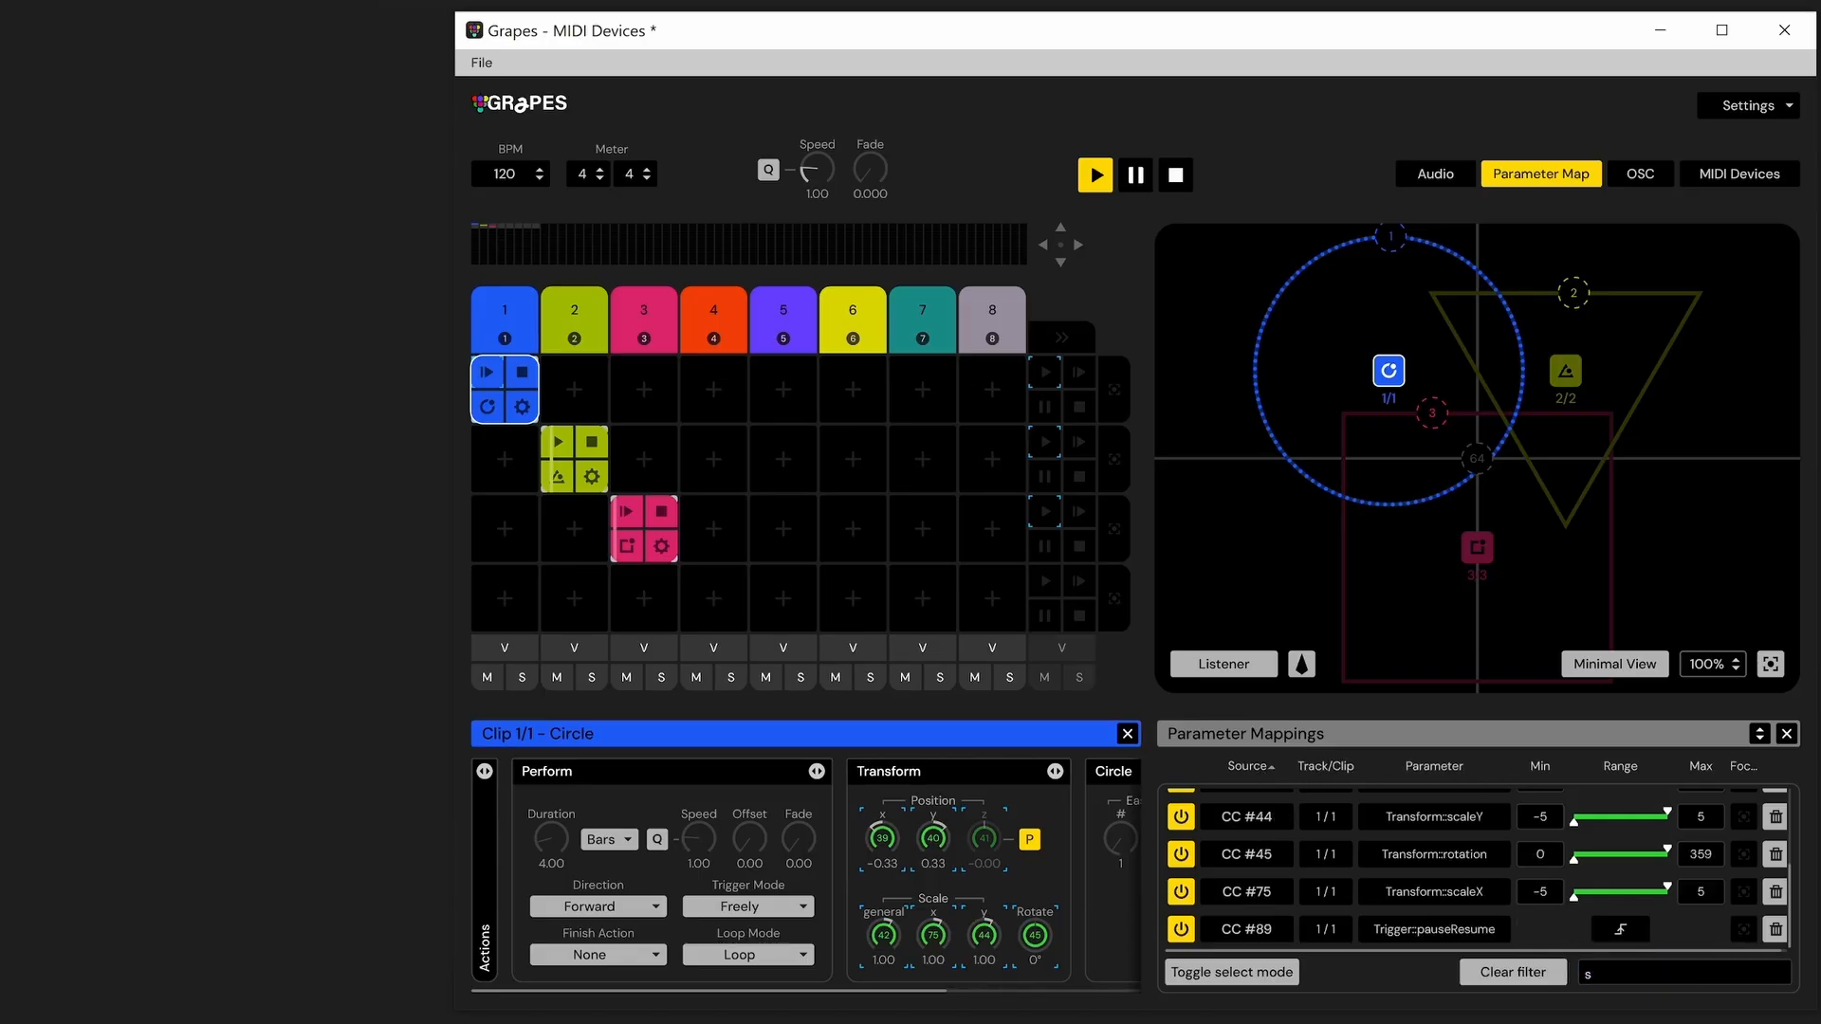
key("BackSpace")
key("BackSpace")
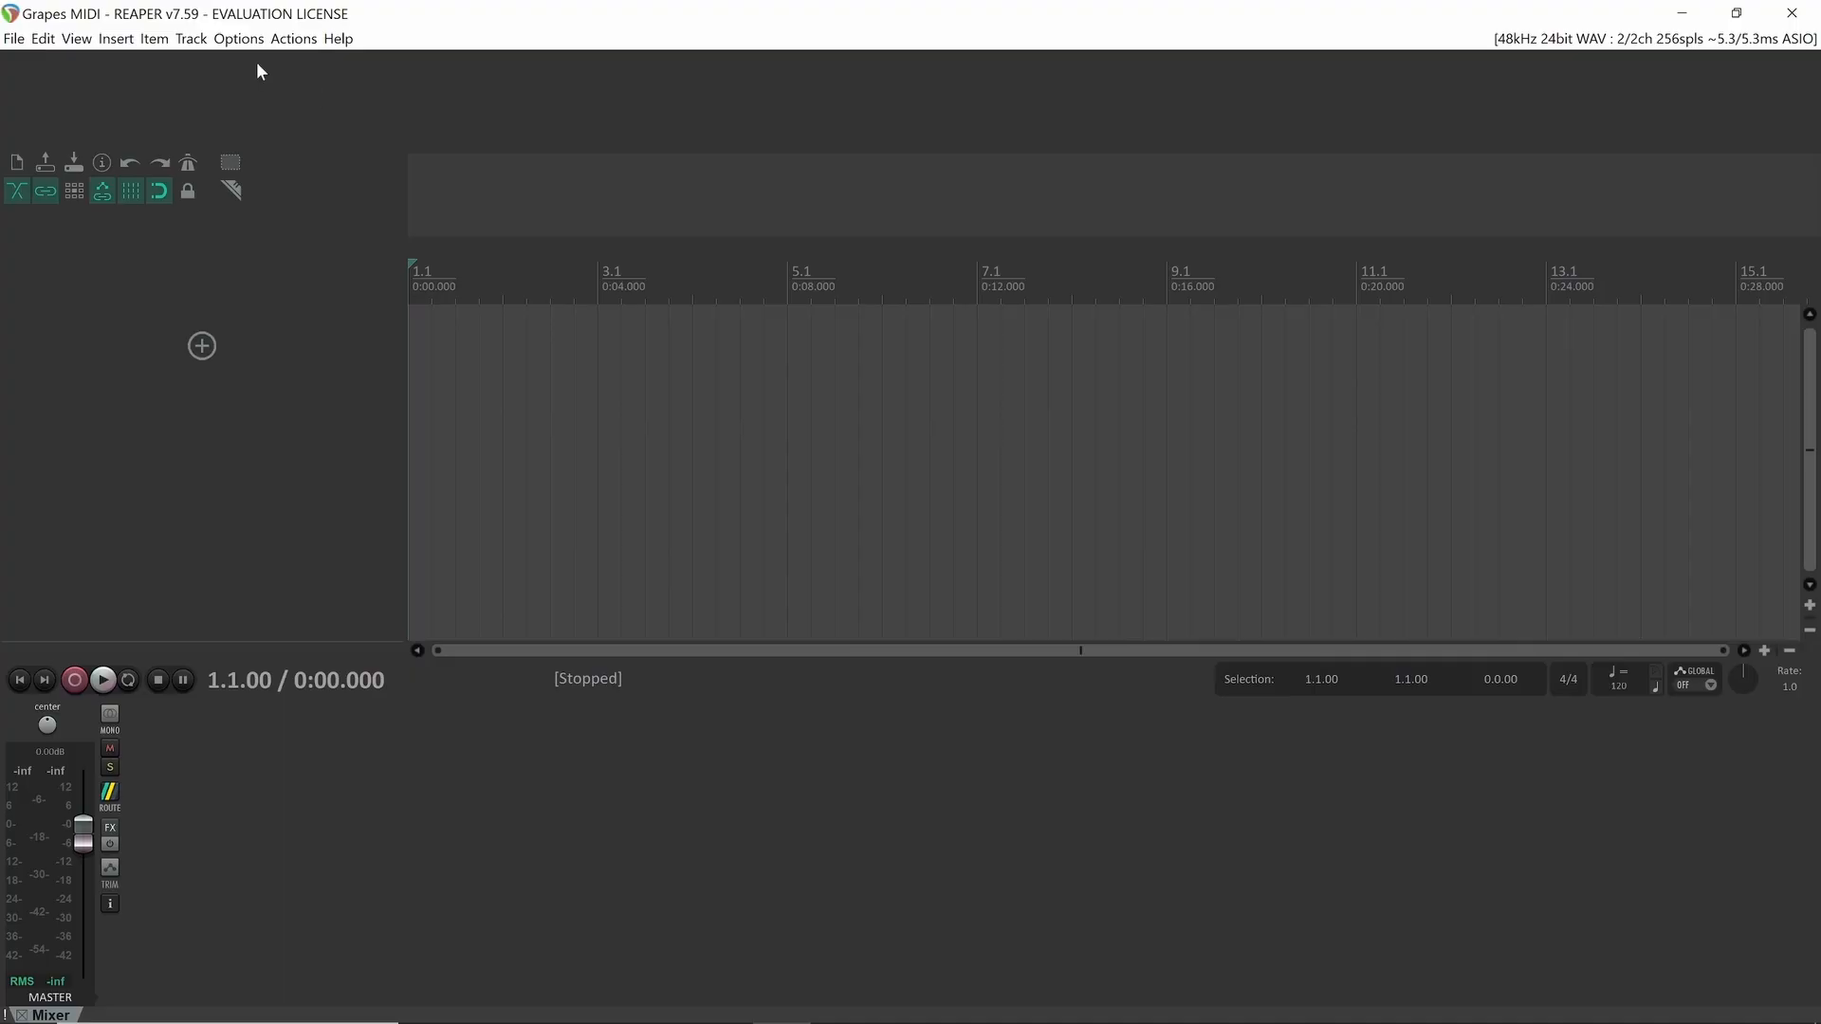
Switch to REAPER and open its preferences at the MIDI input devices page
left_click(238, 38)
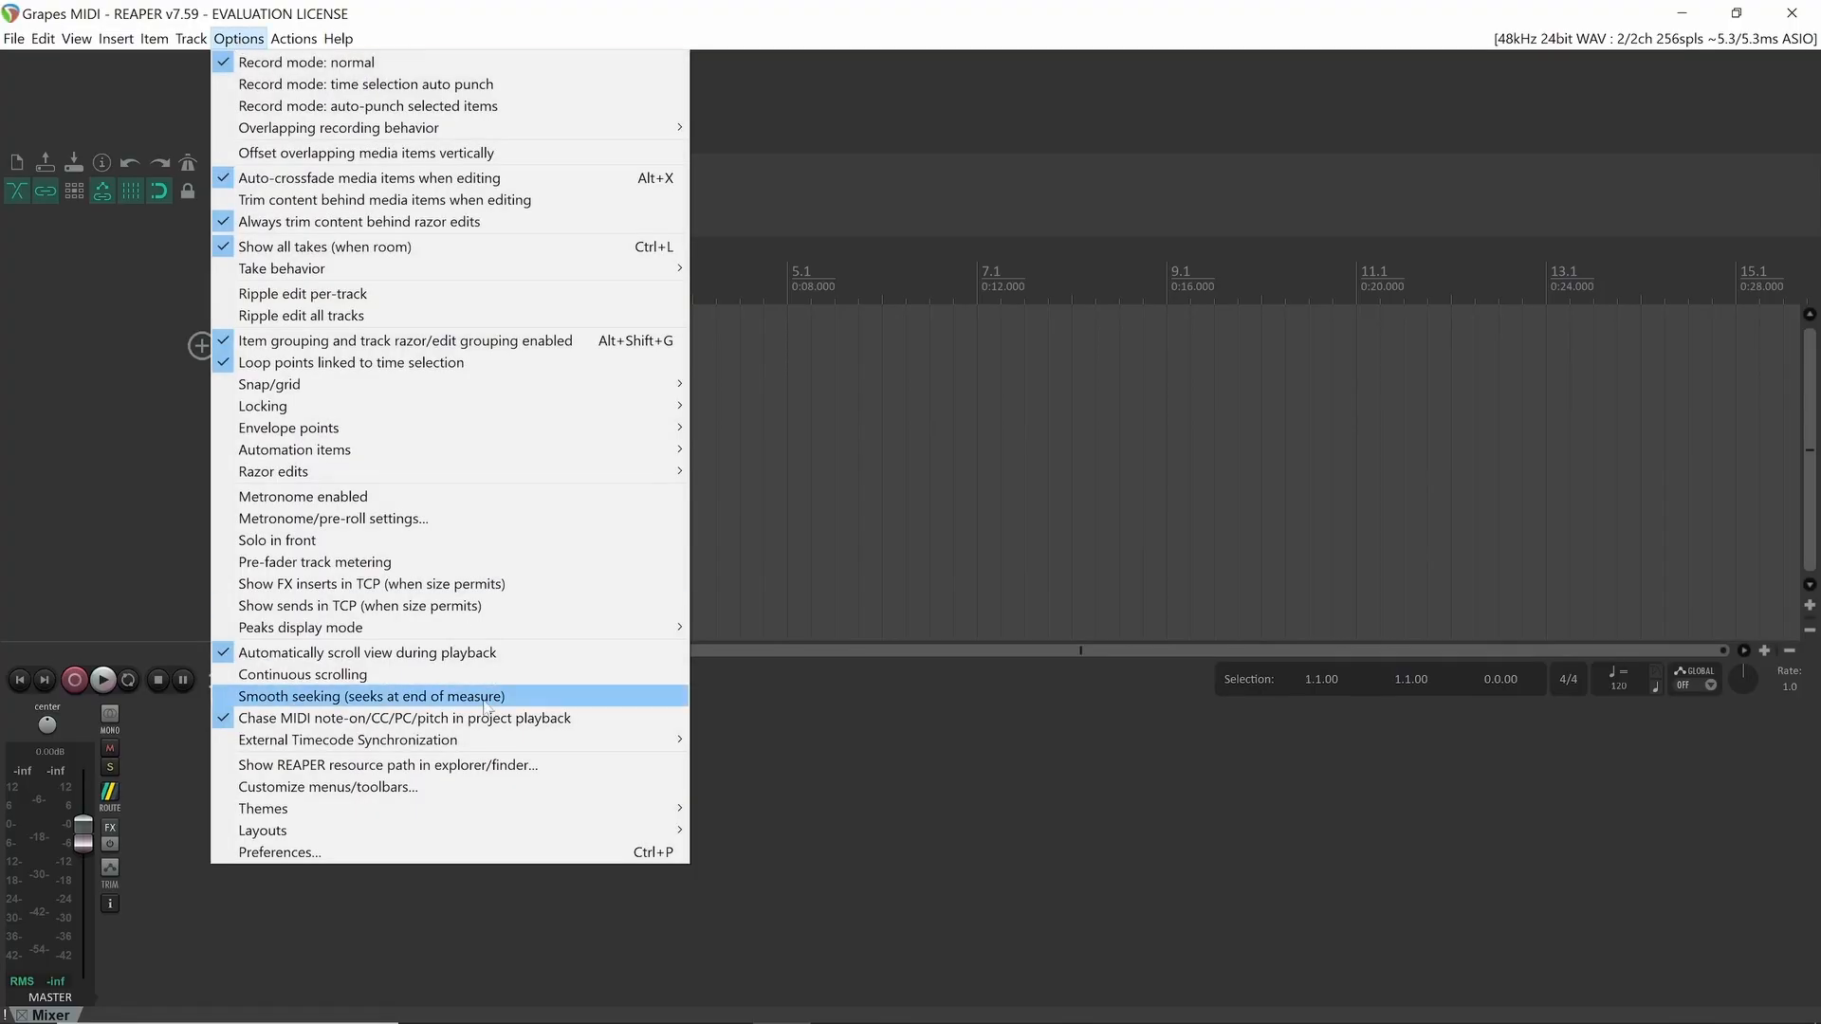
left_click(528, 853)
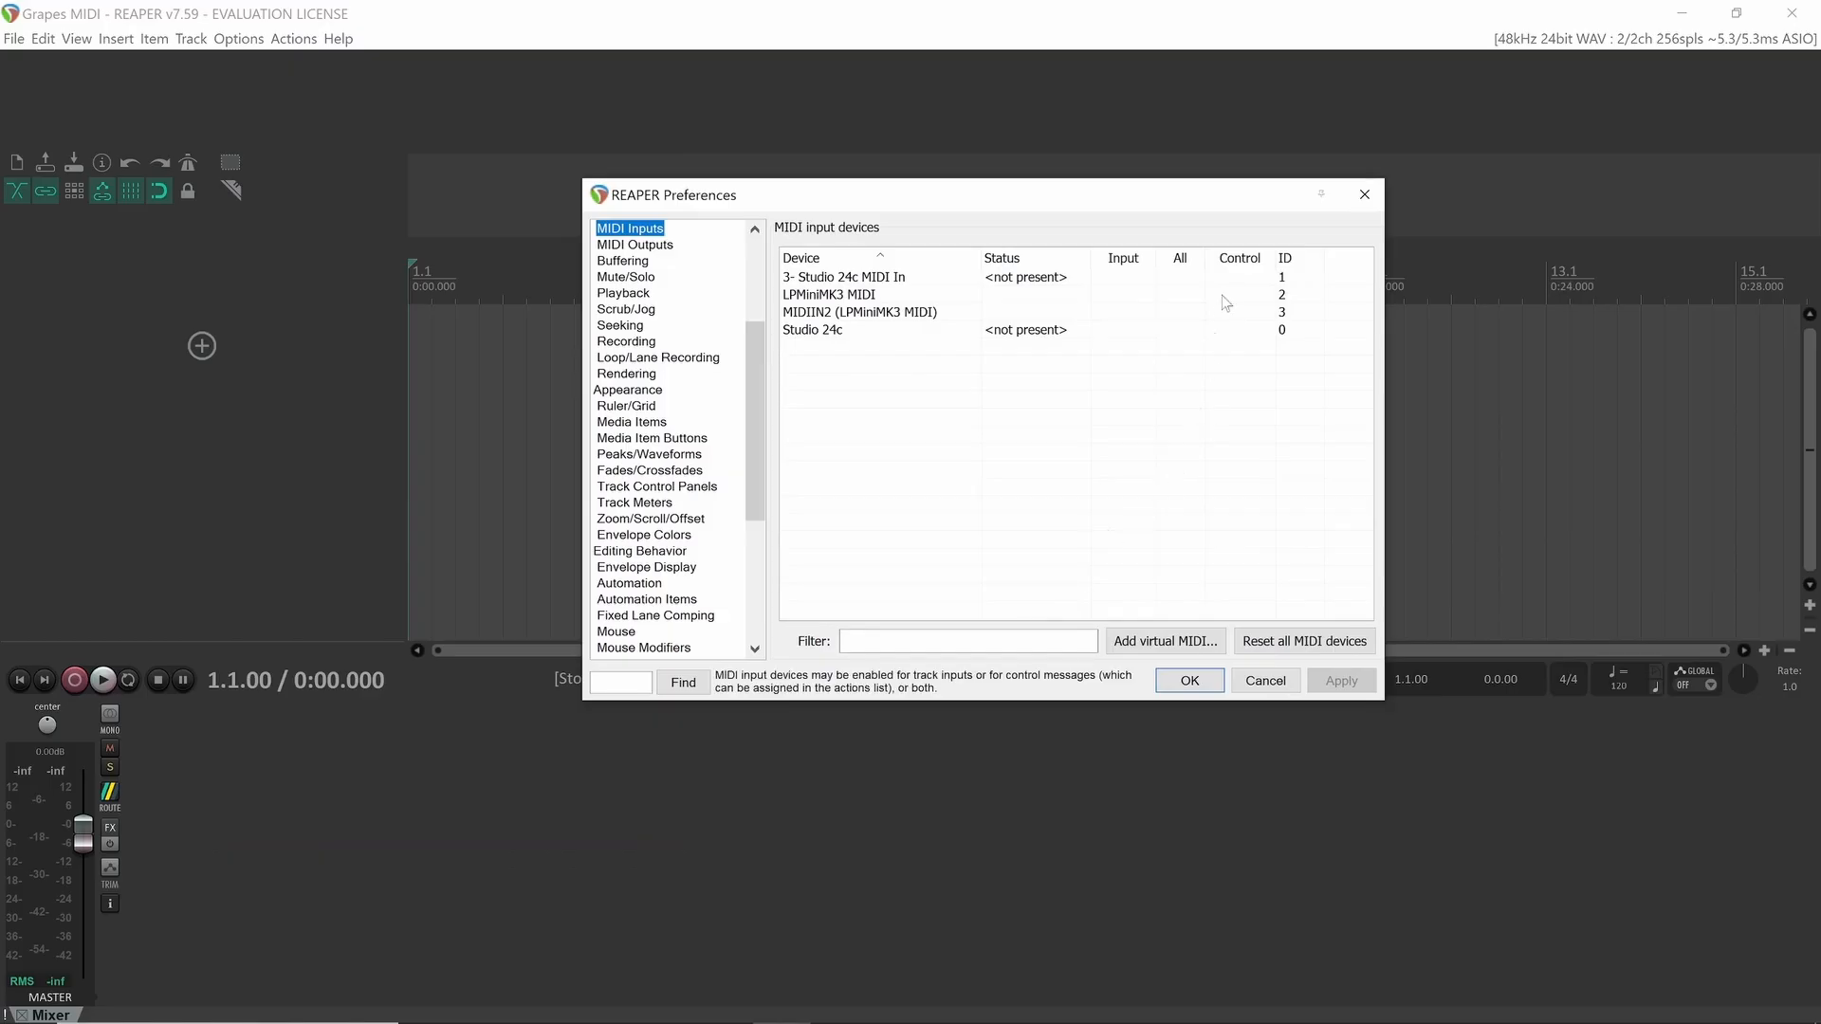
Enable both Launchpad Mini MK3 MIDI inputs for control messages and confirm the preferences
left_click(1231, 295)
left_click(1237, 313)
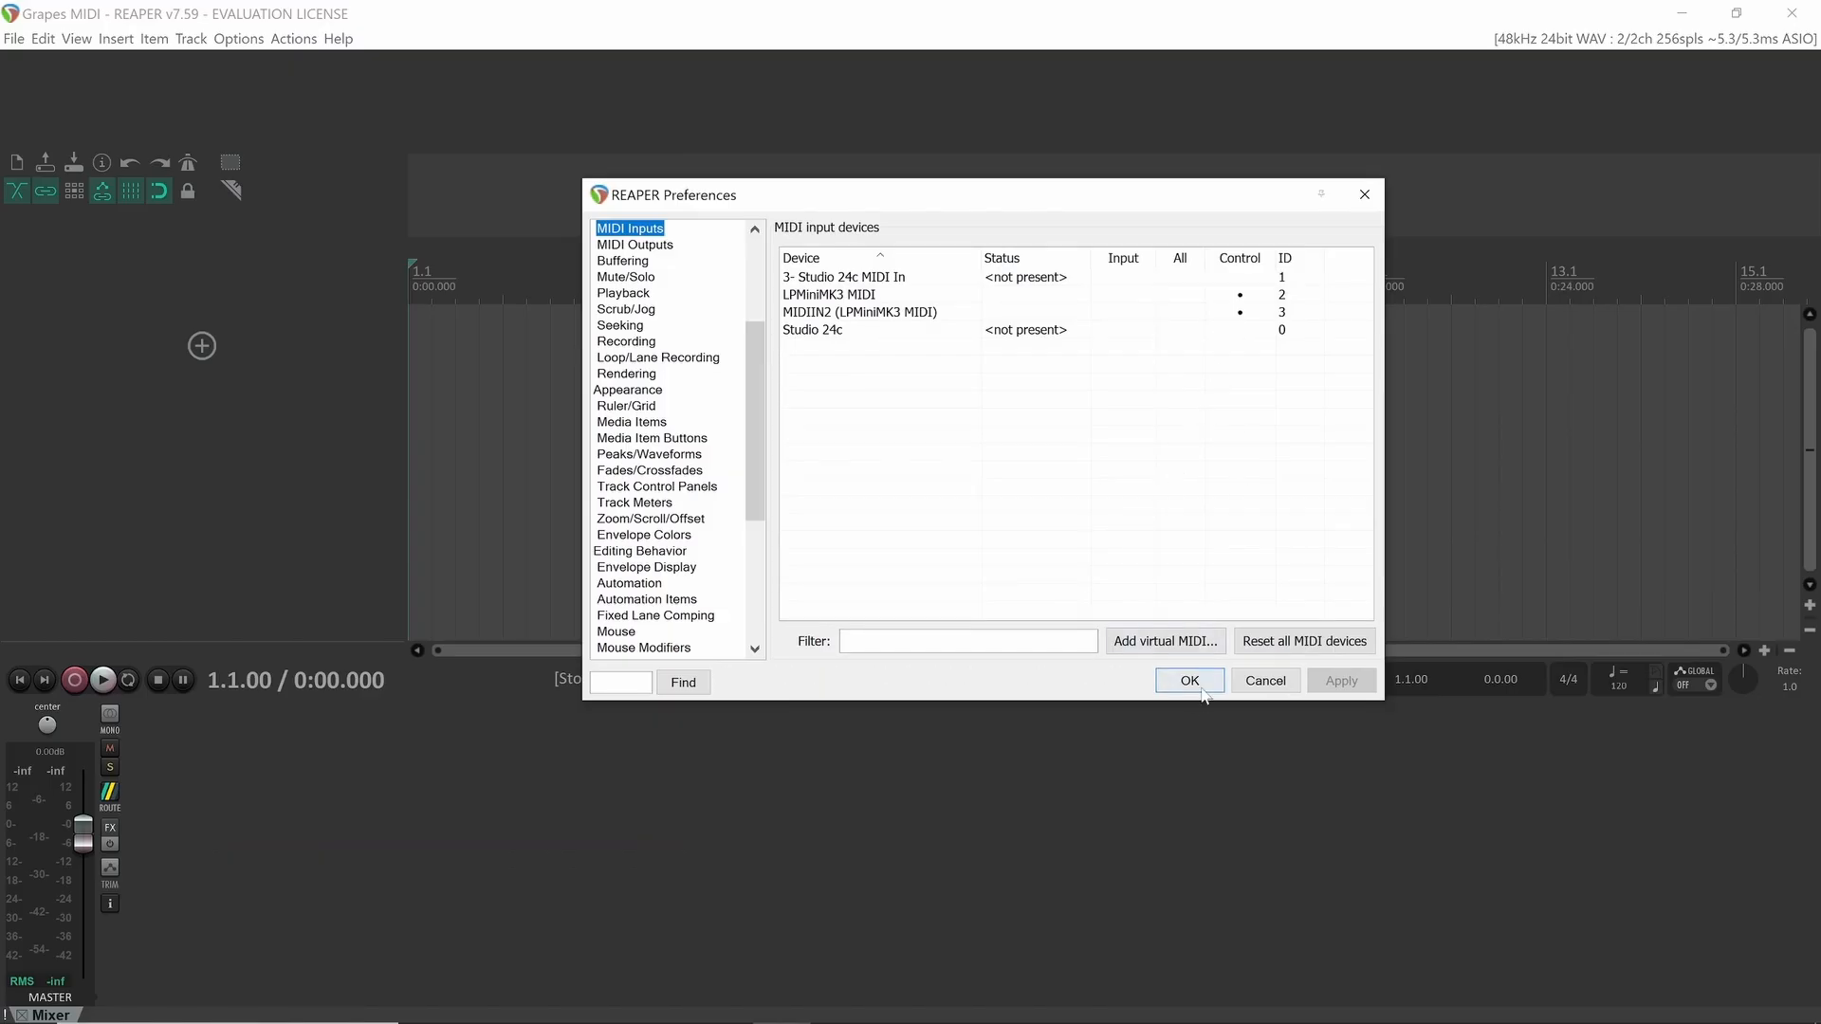
left_click(1190, 680)
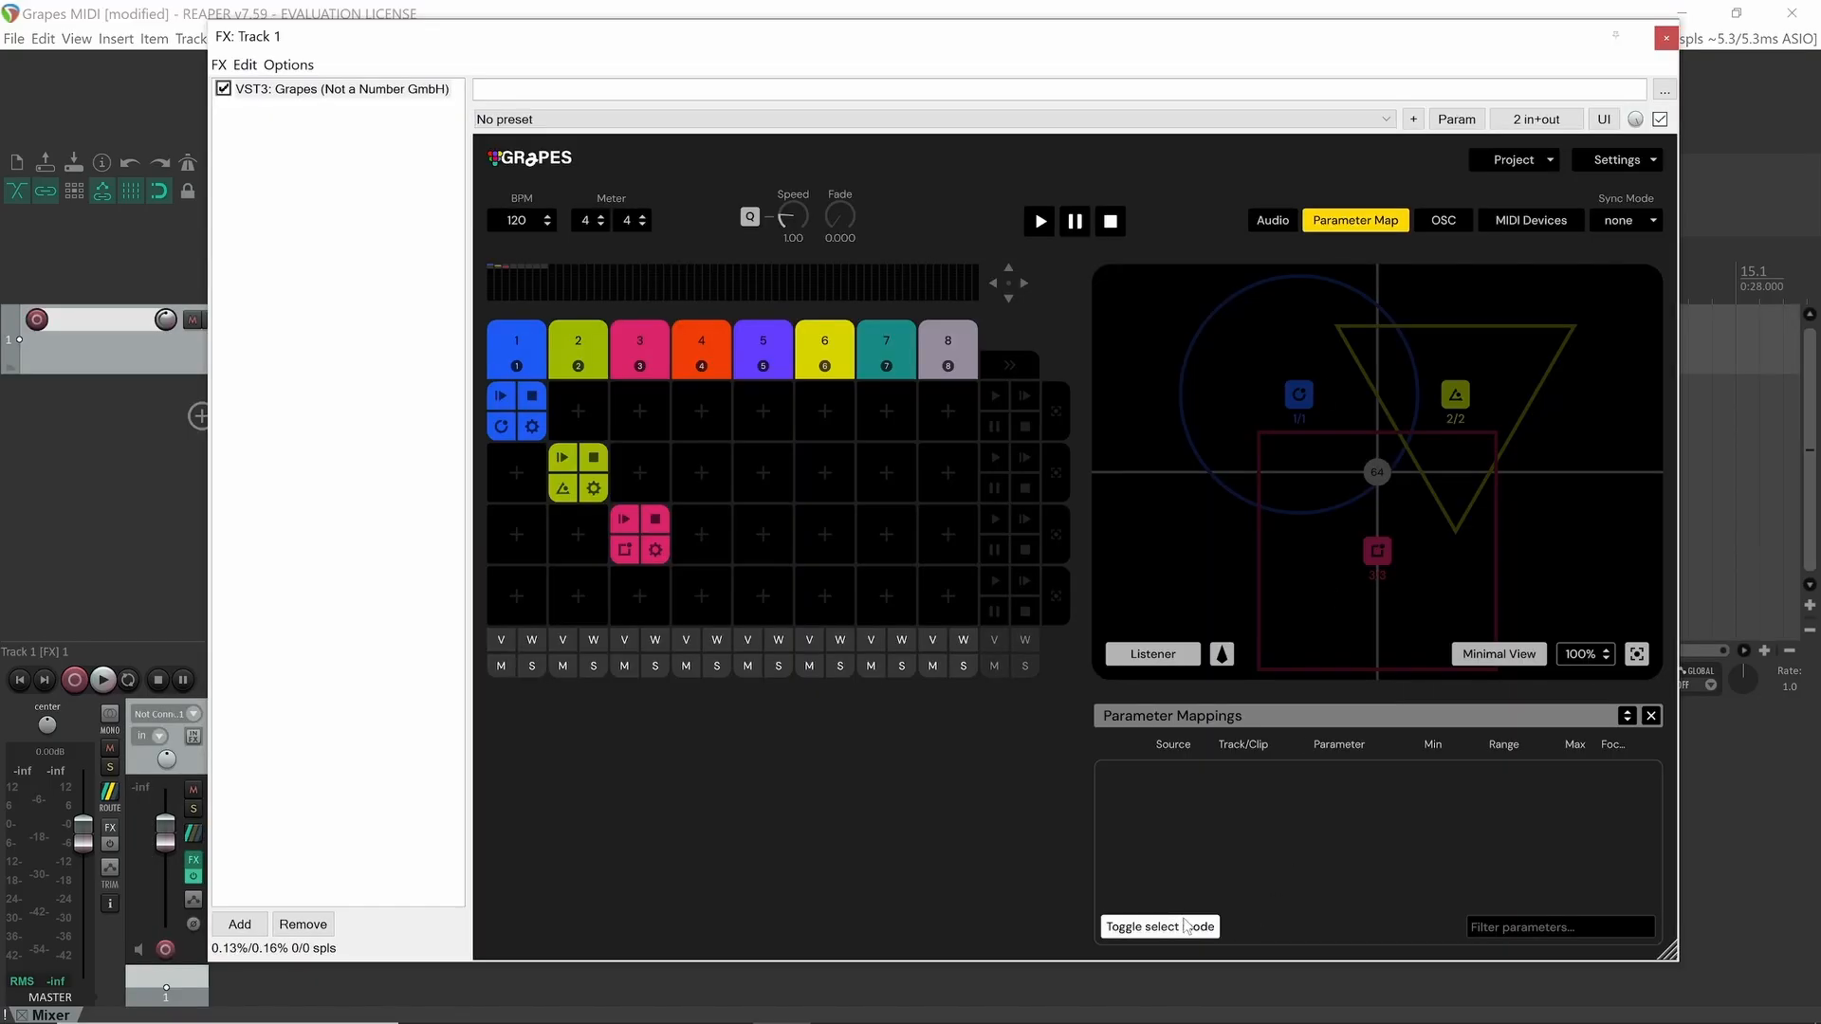
In select mode, map the play controls of rows 1 to 3 to audio parameters GP #1 onward with auto-increment
left_click(1186, 927)
left_click(1486, 835)
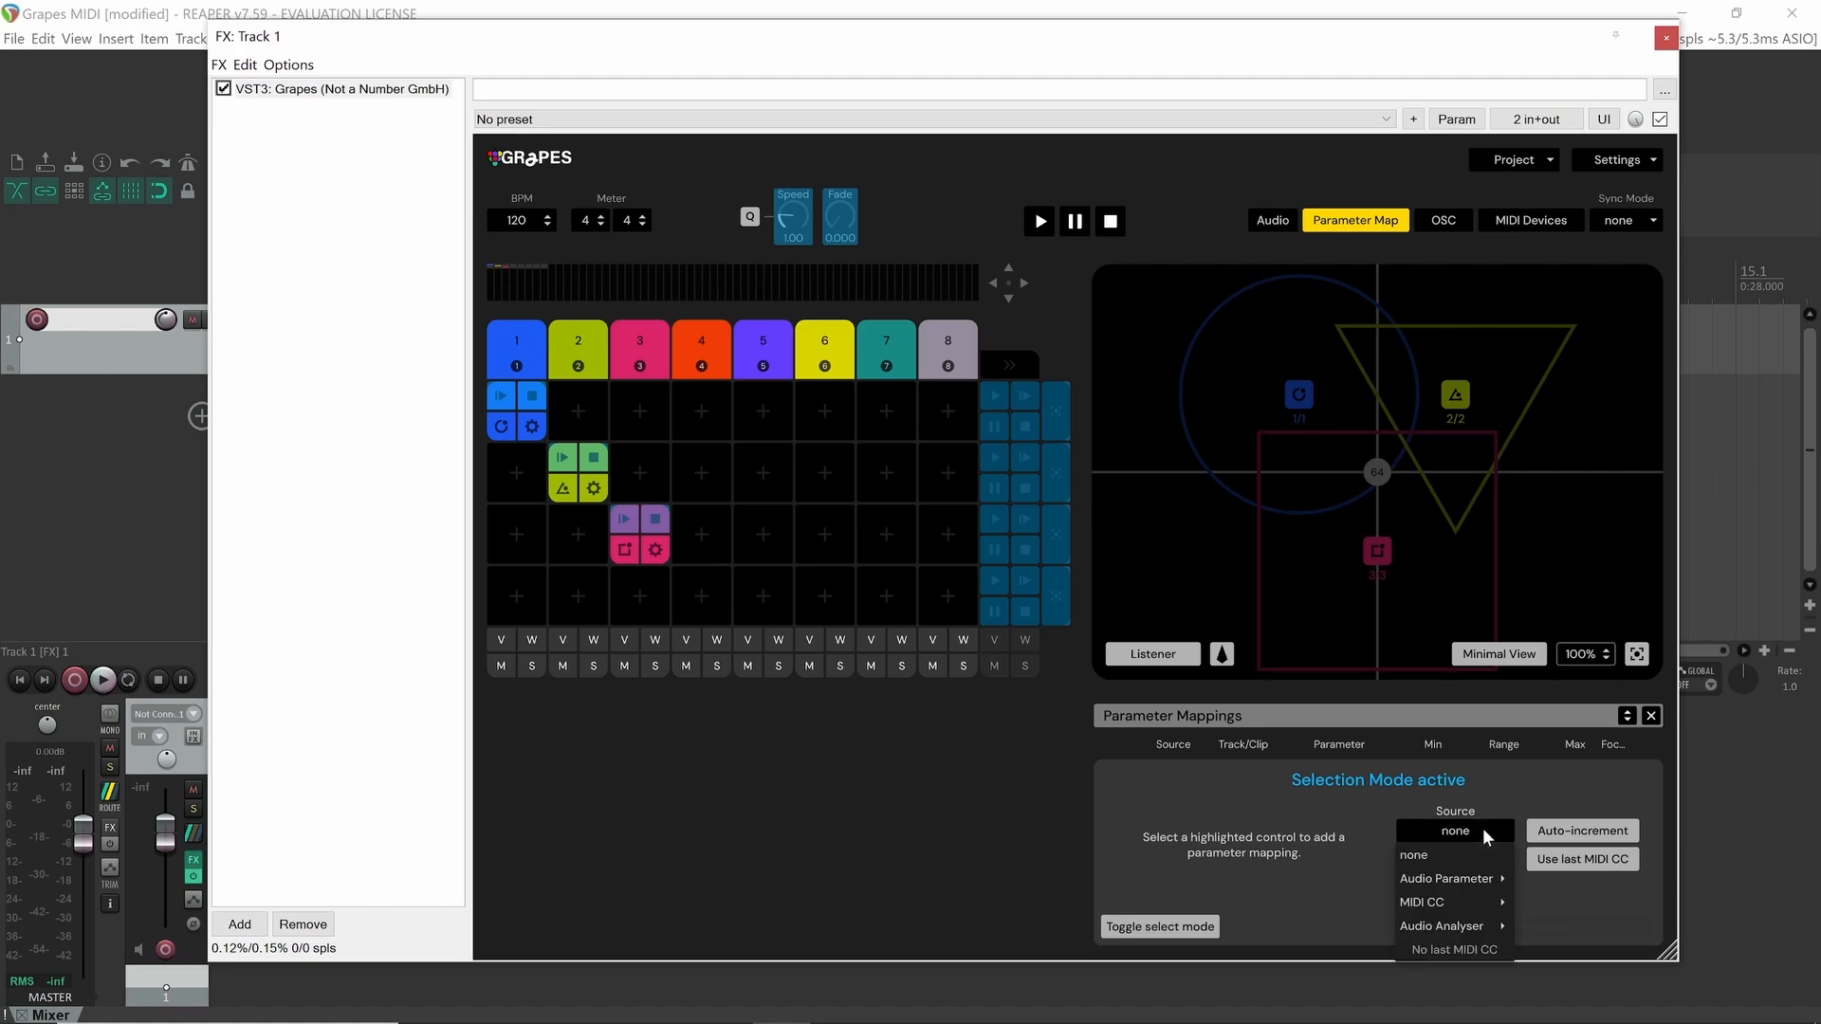
mouse_move(1466, 884)
mouse_move(1537, 721)
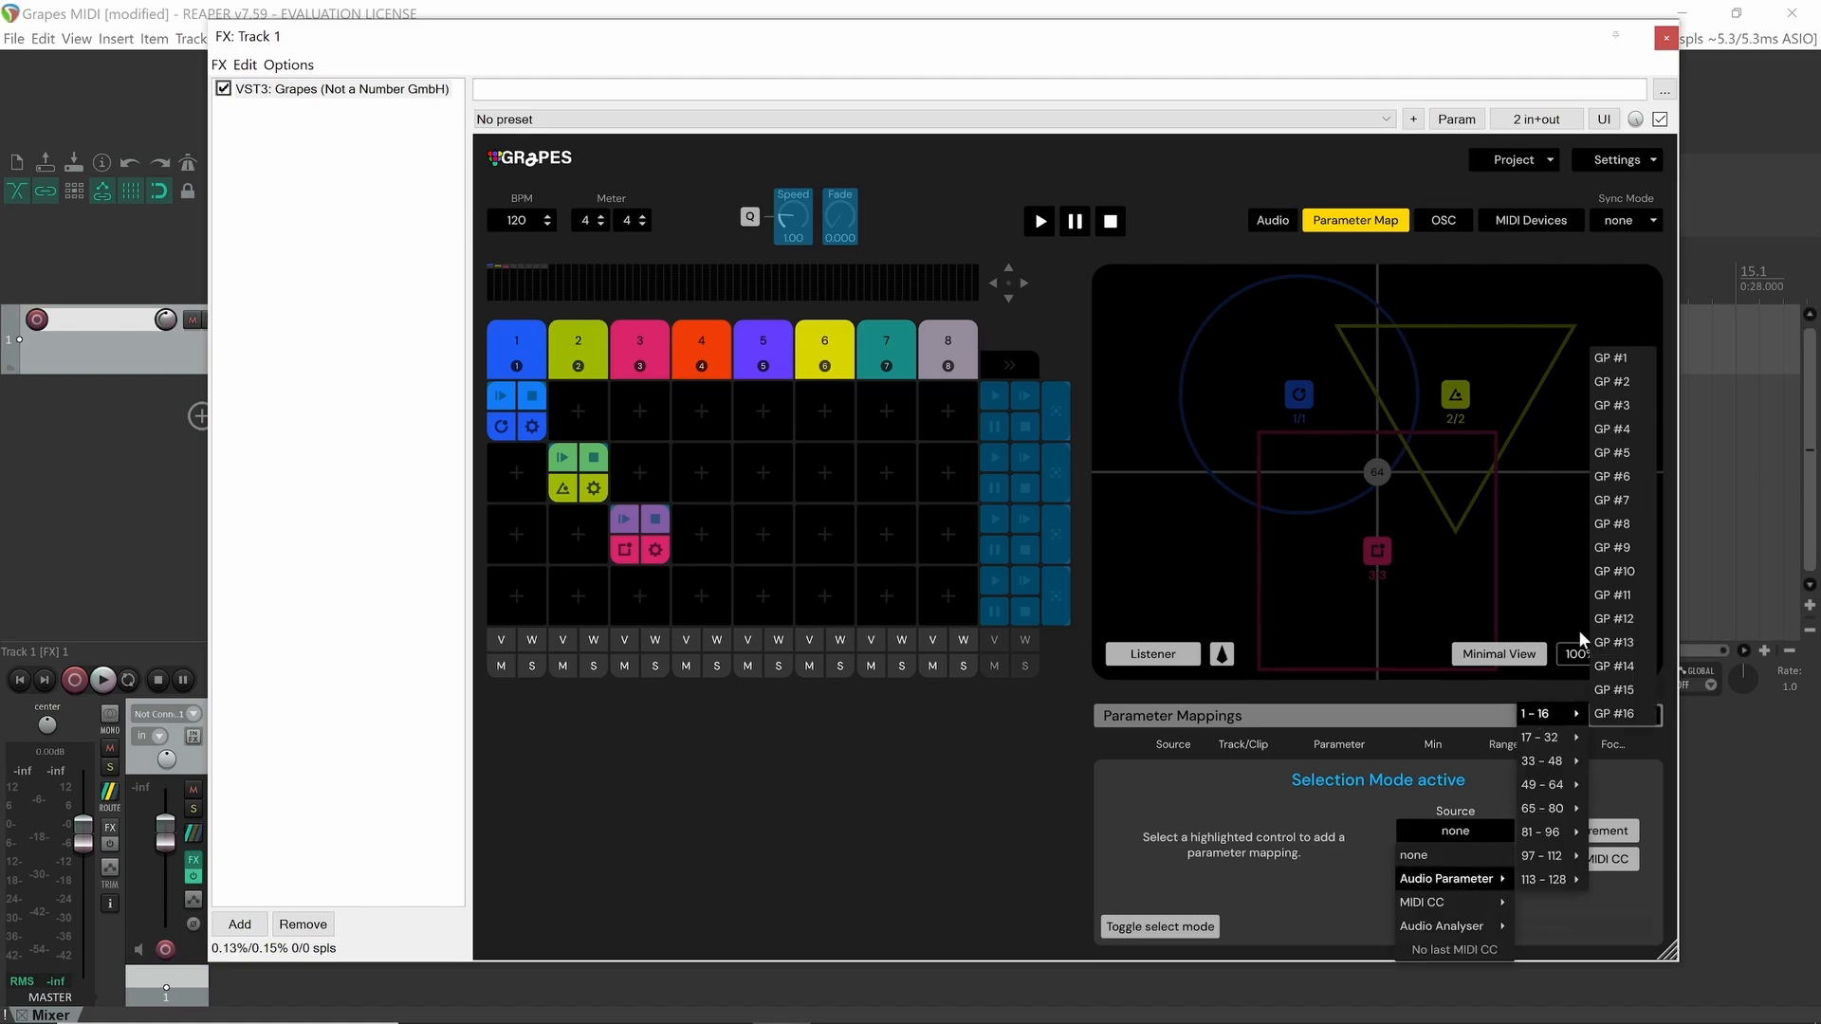
left_click(1638, 361)
left_click(1583, 831)
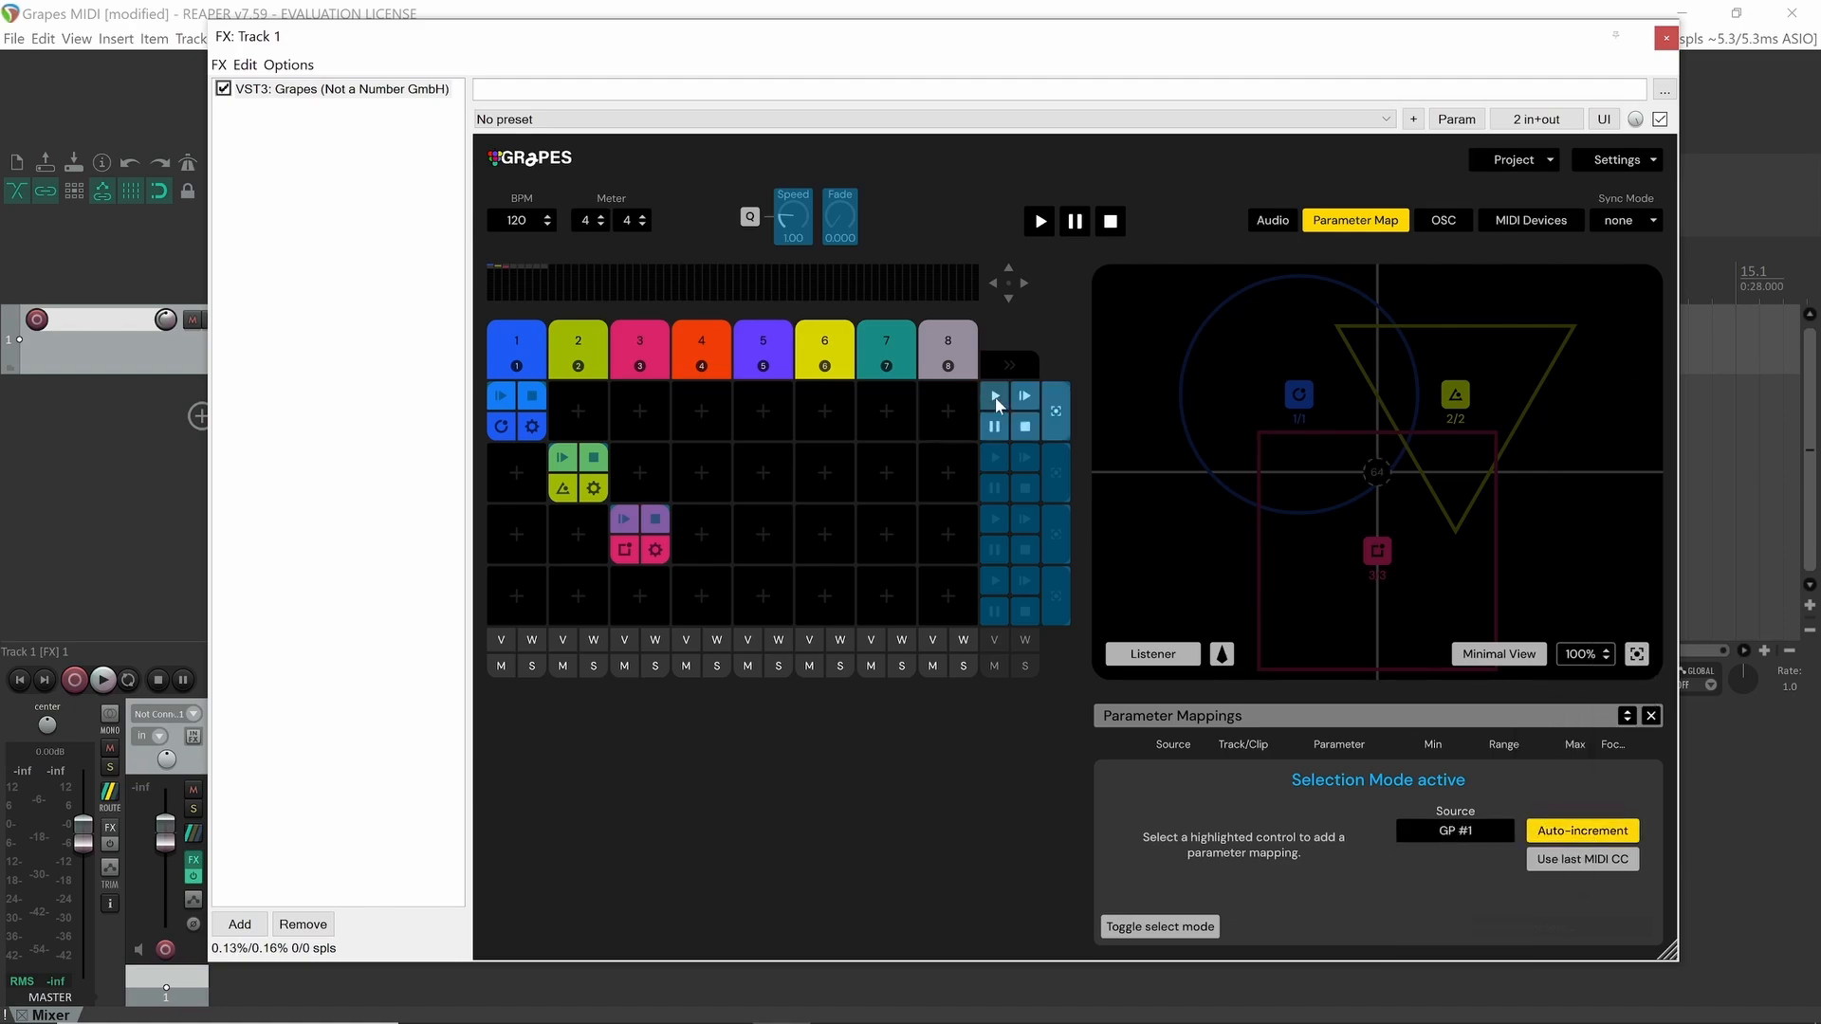
left_click(994, 395)
left_click(994, 457)
left_click(994, 519)
left_click(1184, 927)
Use Learn to assign a Launchpad pad (MIDI Chan 1 Note 64) to the GP #1 parameter
left_click(1456, 118)
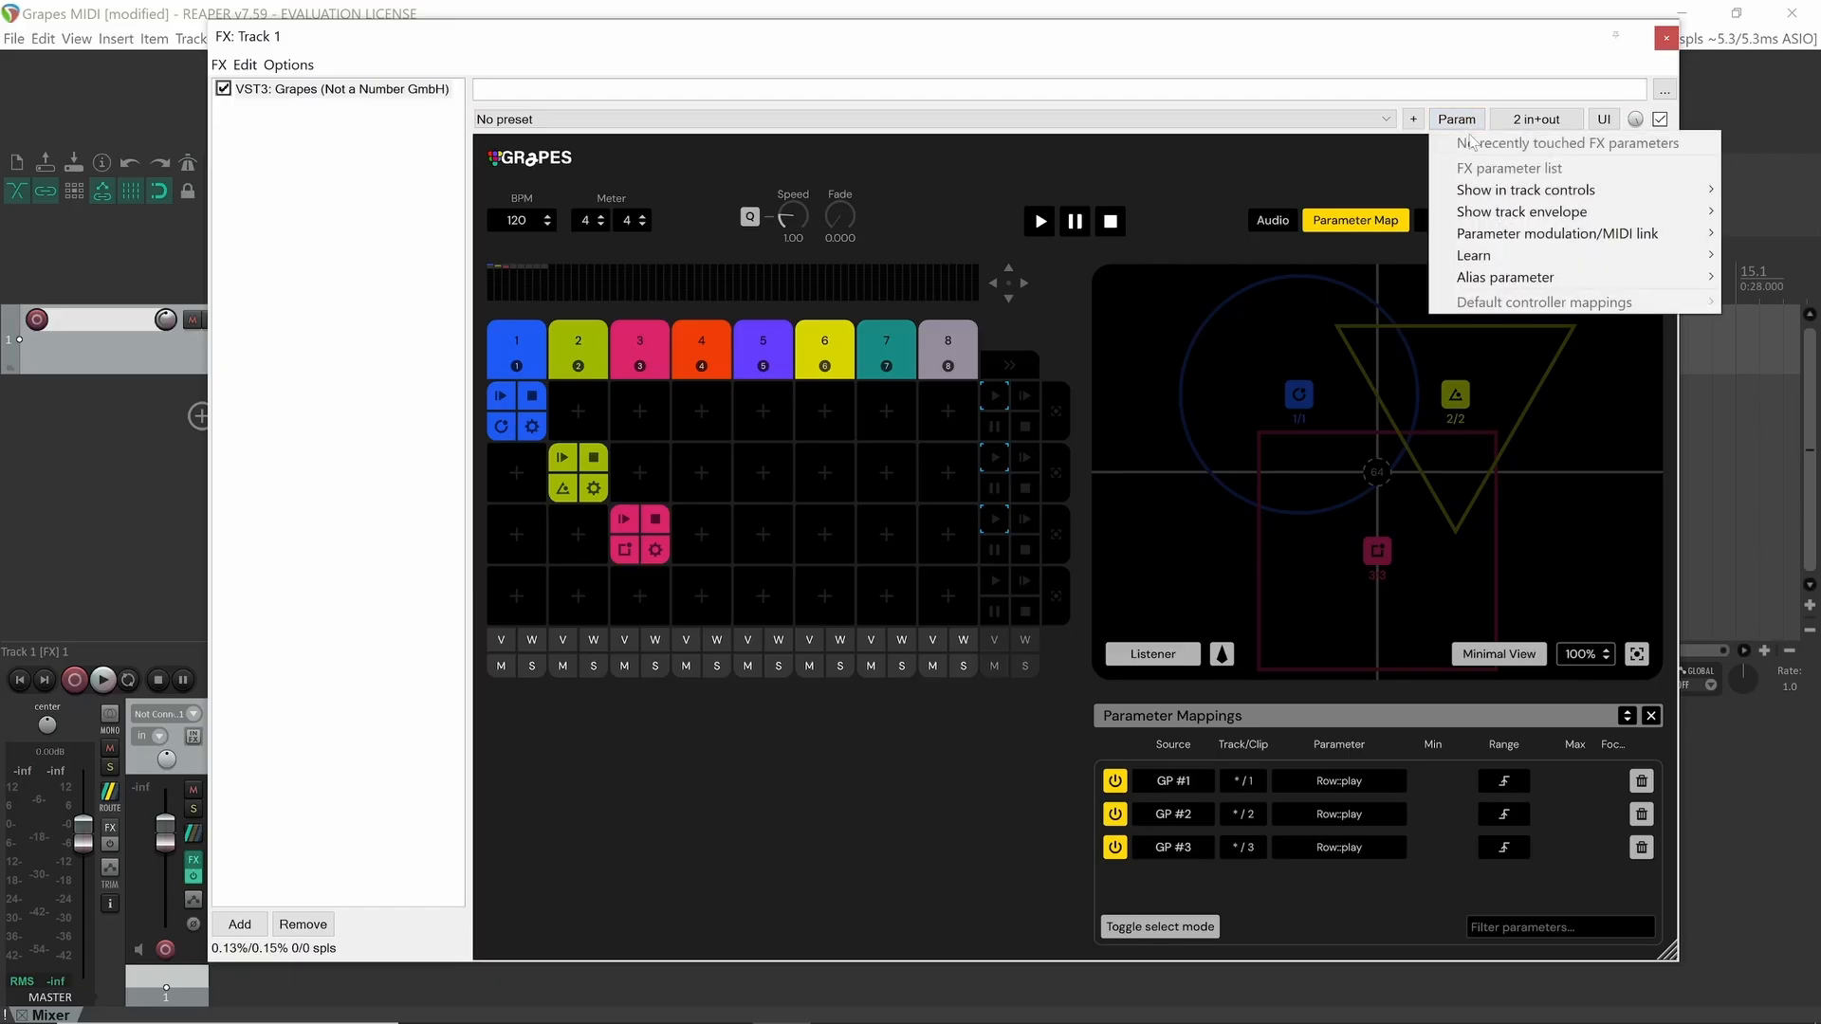
mouse_move(1504, 265)
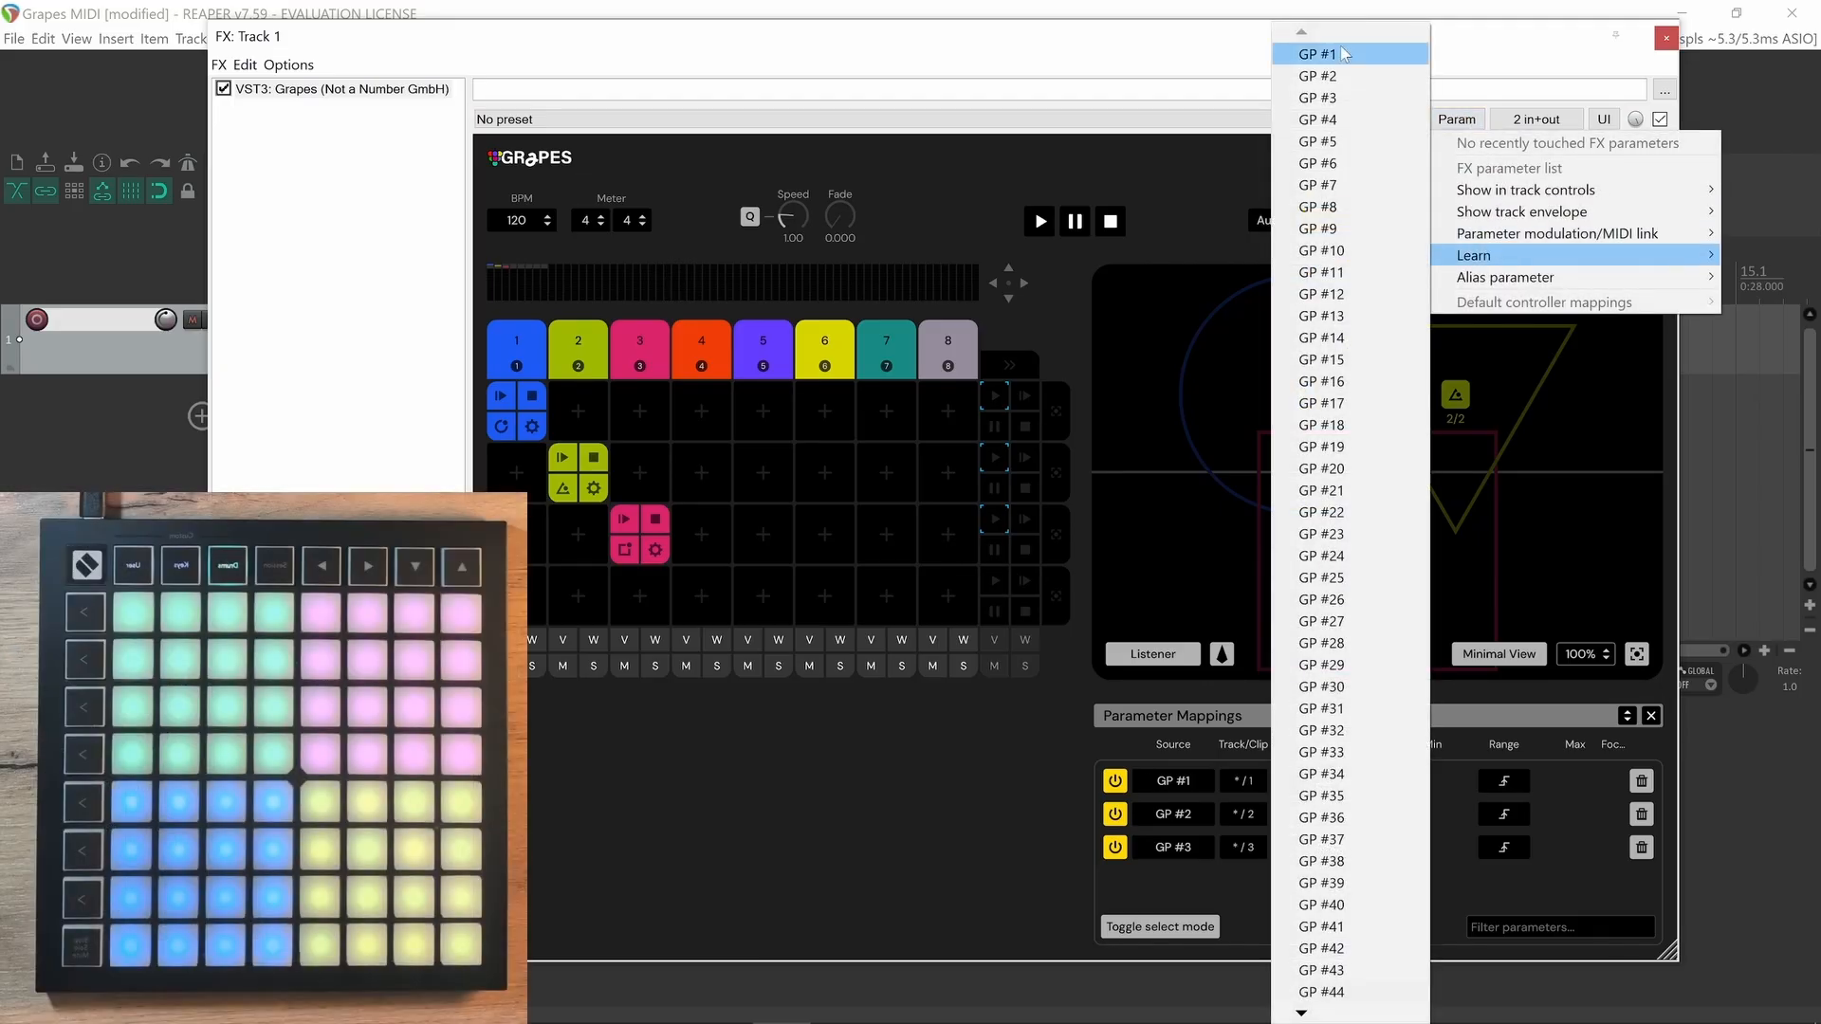
left_click(1345, 54)
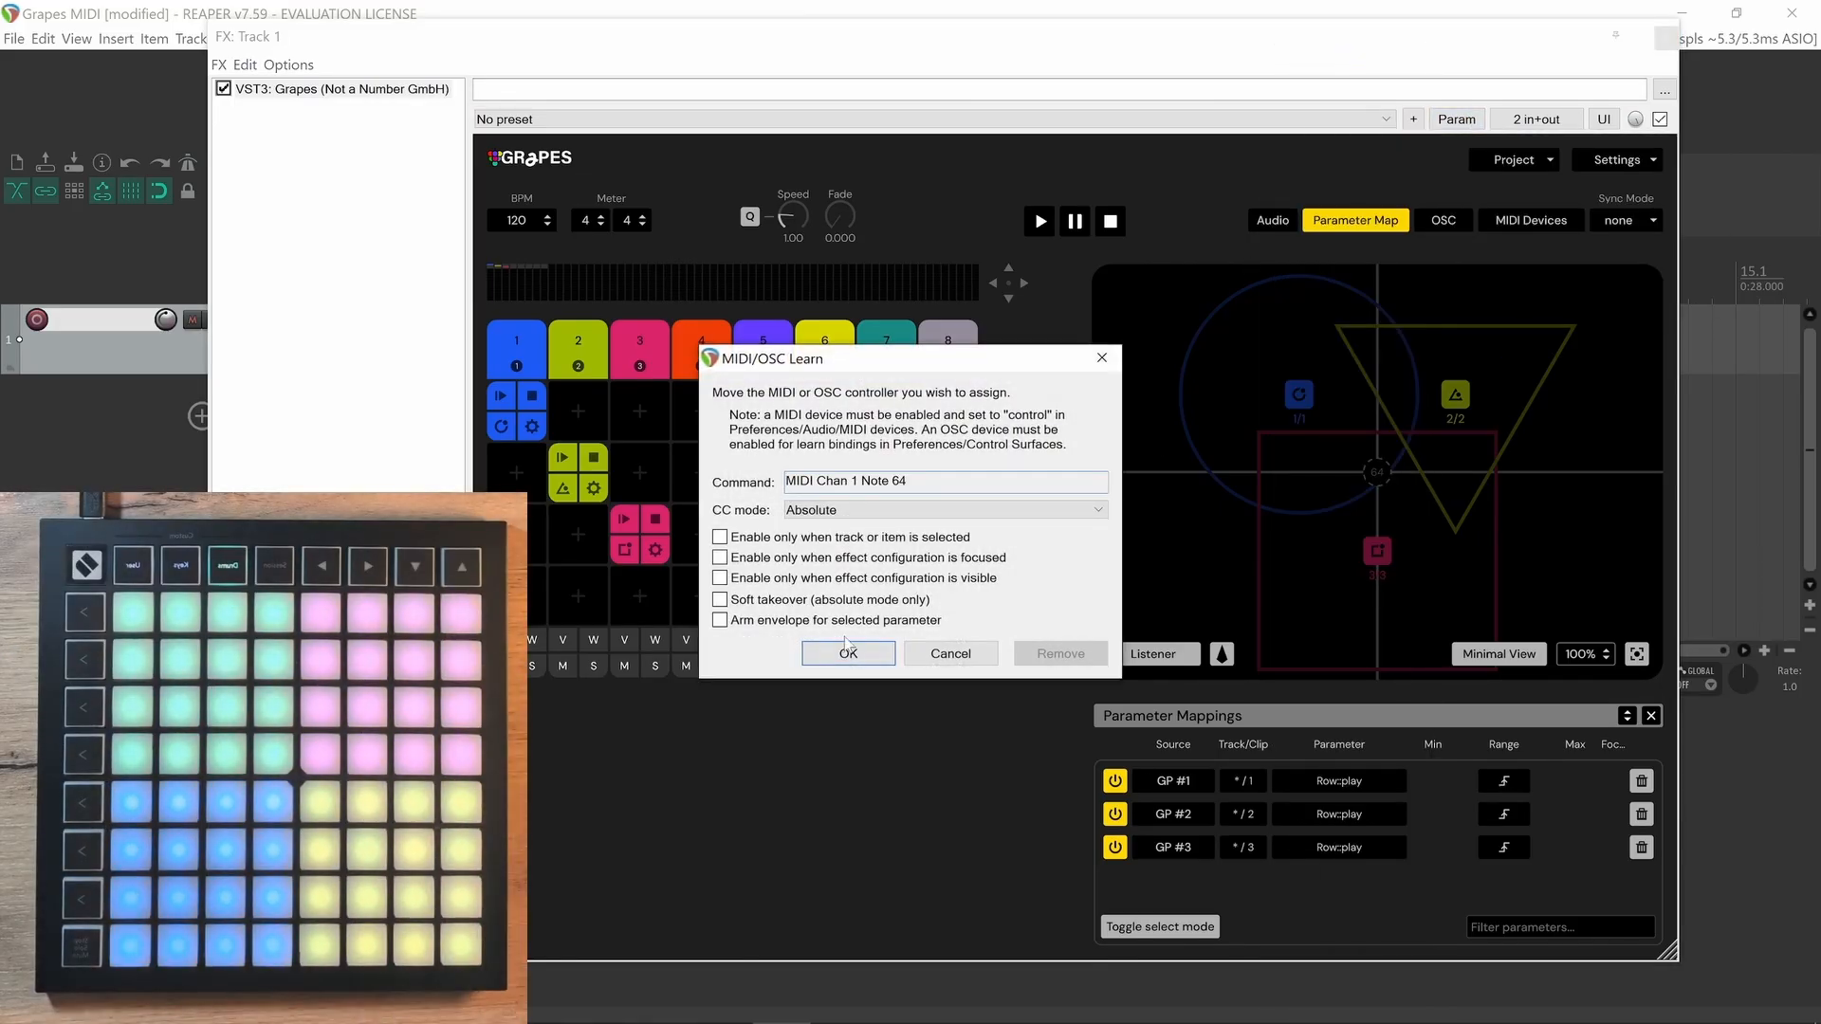
left_click(848, 654)
Use Learn to assign another Launchpad pad to the GP #2 parameter
left_click(1455, 124)
mouse_move(1498, 256)
left_click(1335, 76)
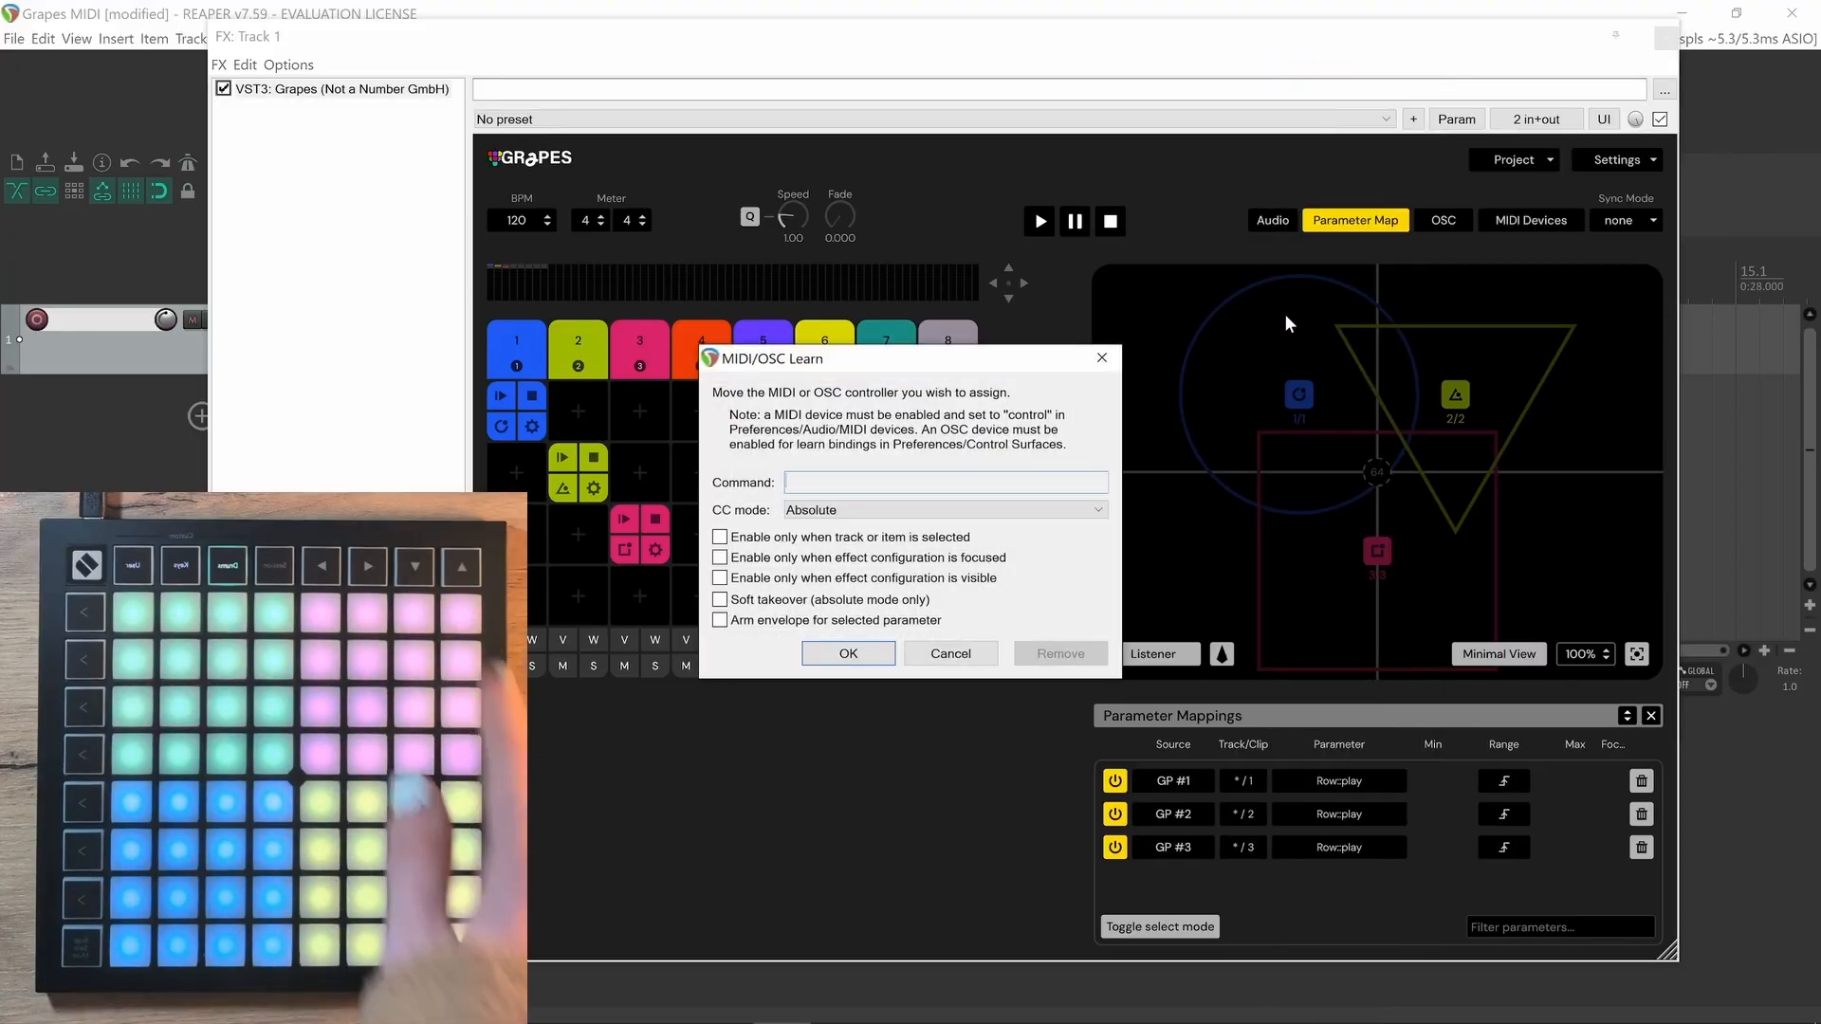
left_click(849, 652)
Use Learn to assign a Launchpad pad (MIDI Chan 1 Note 66) to the GP #3 parameter
left_click(1459, 122)
left_click(1338, 97)
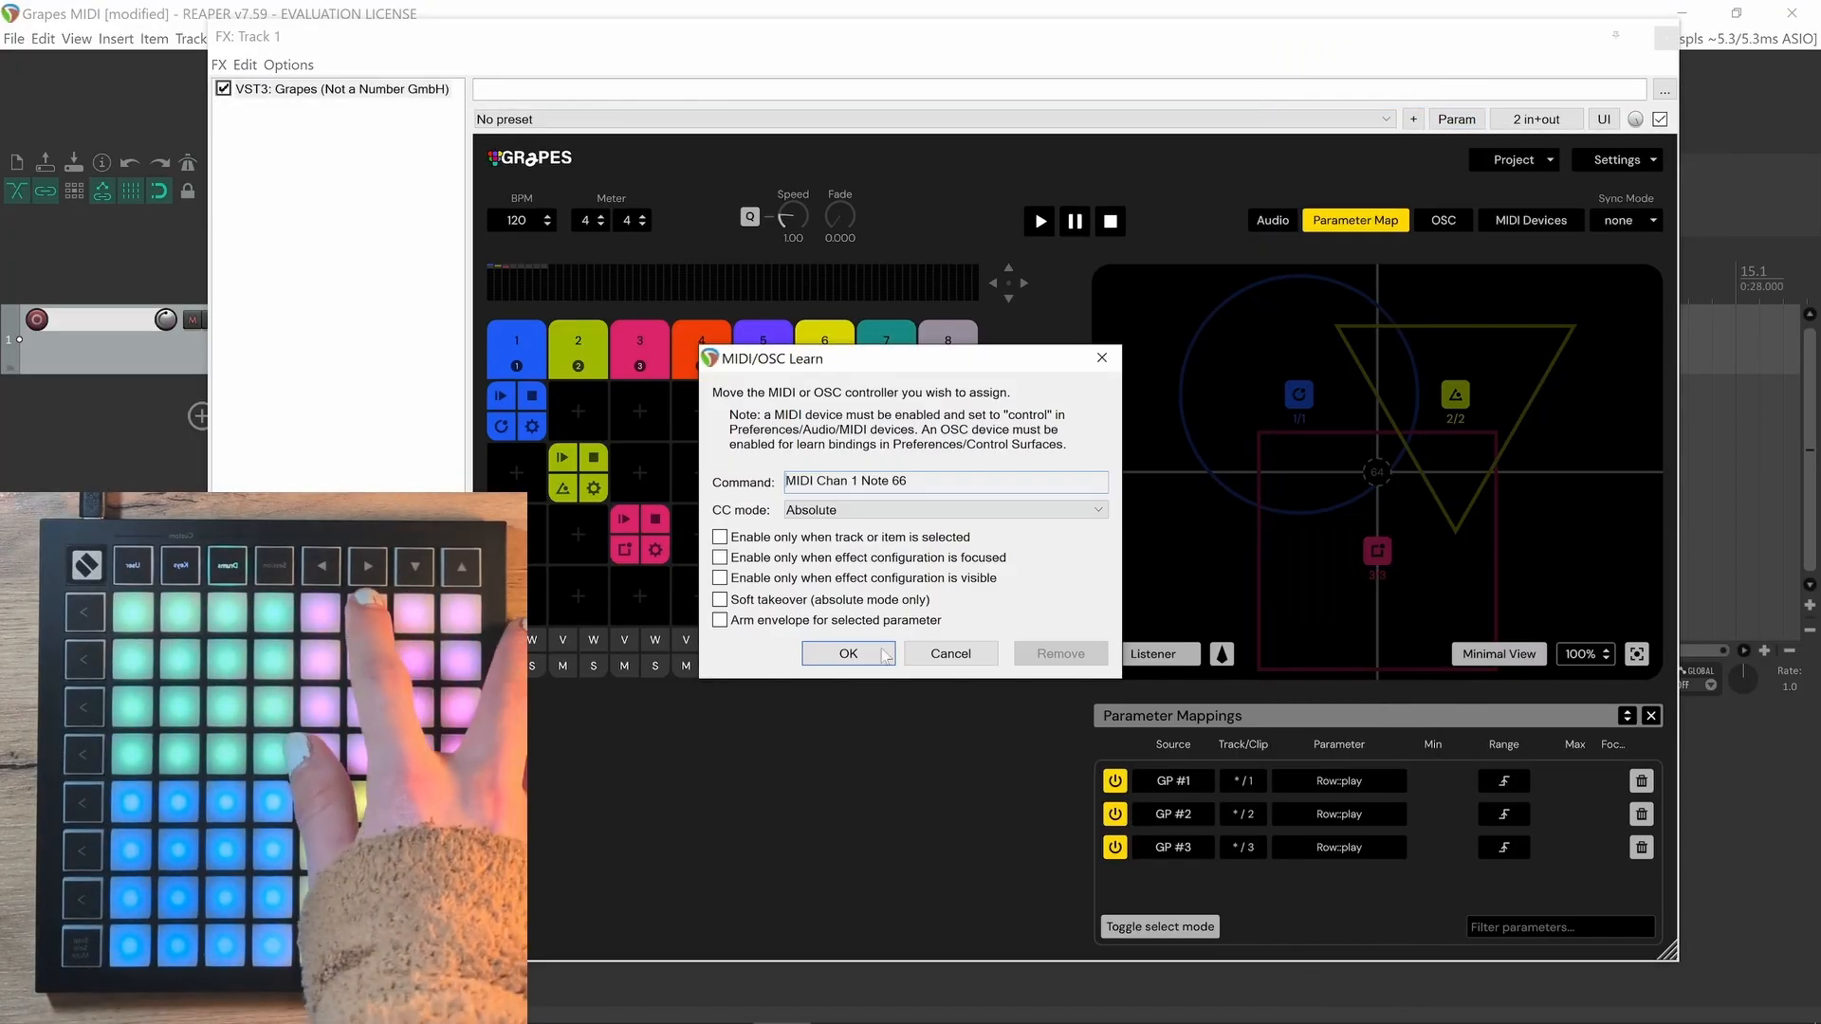
left_click(848, 653)
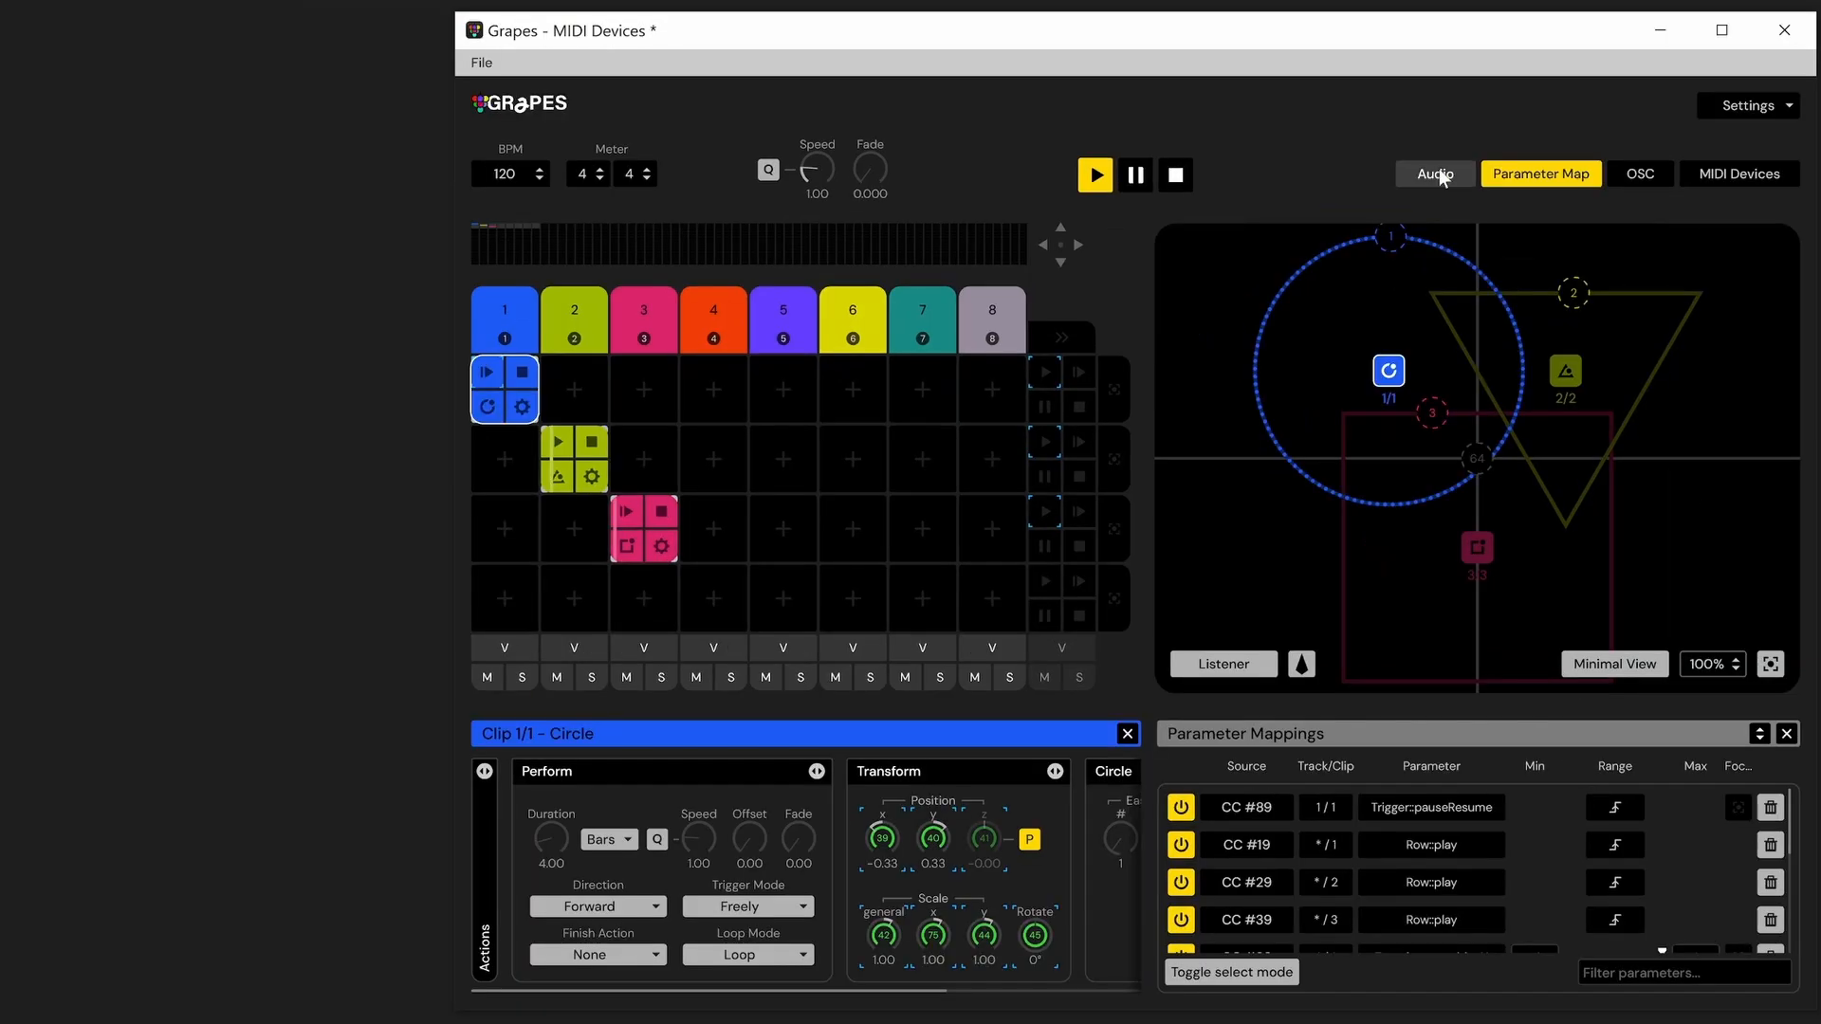
Open the Audio view in standalone Grapes and add audio analysers
left_click(1440, 173)
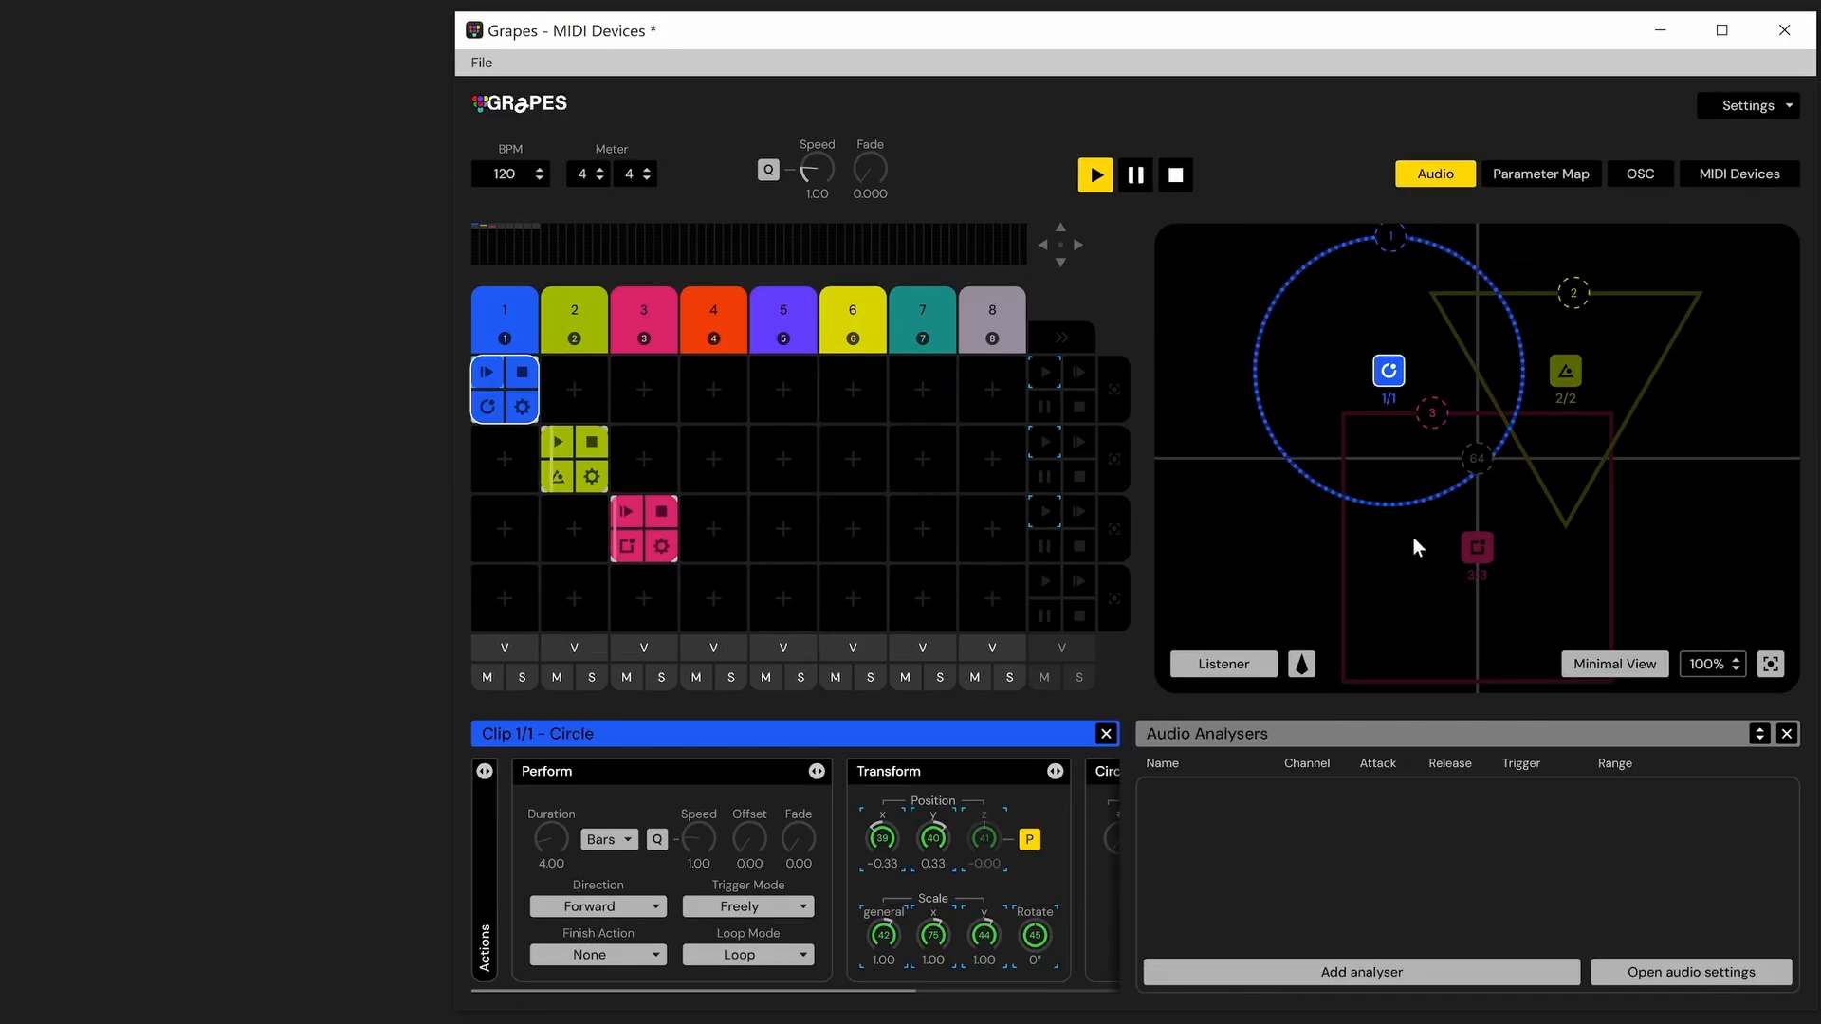
left_click(1338, 975)
left_click(1338, 976)
left_click(1338, 975)
left_click(1339, 975)
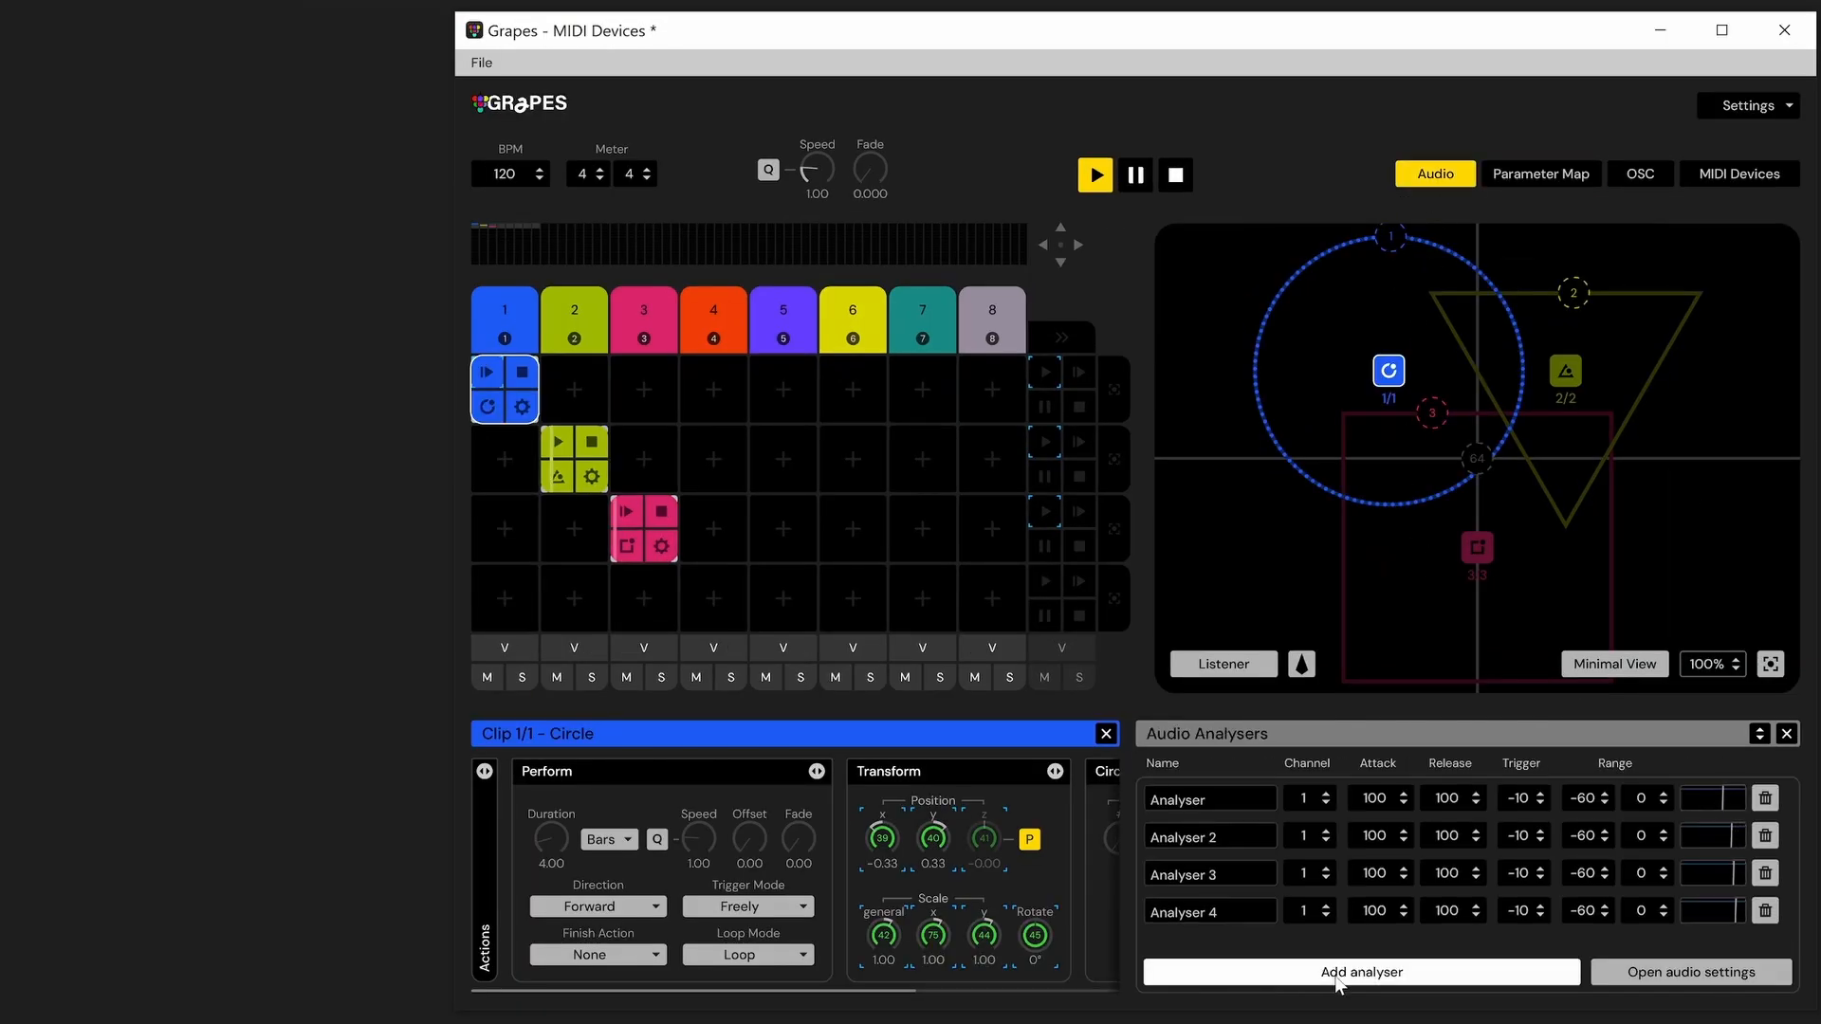
In the parameter map's select mode, map clip 1/1's Perform speed with the audio Analyser as source
left_click(1581, 173)
left_click(1258, 978)
left_click(1566, 863)
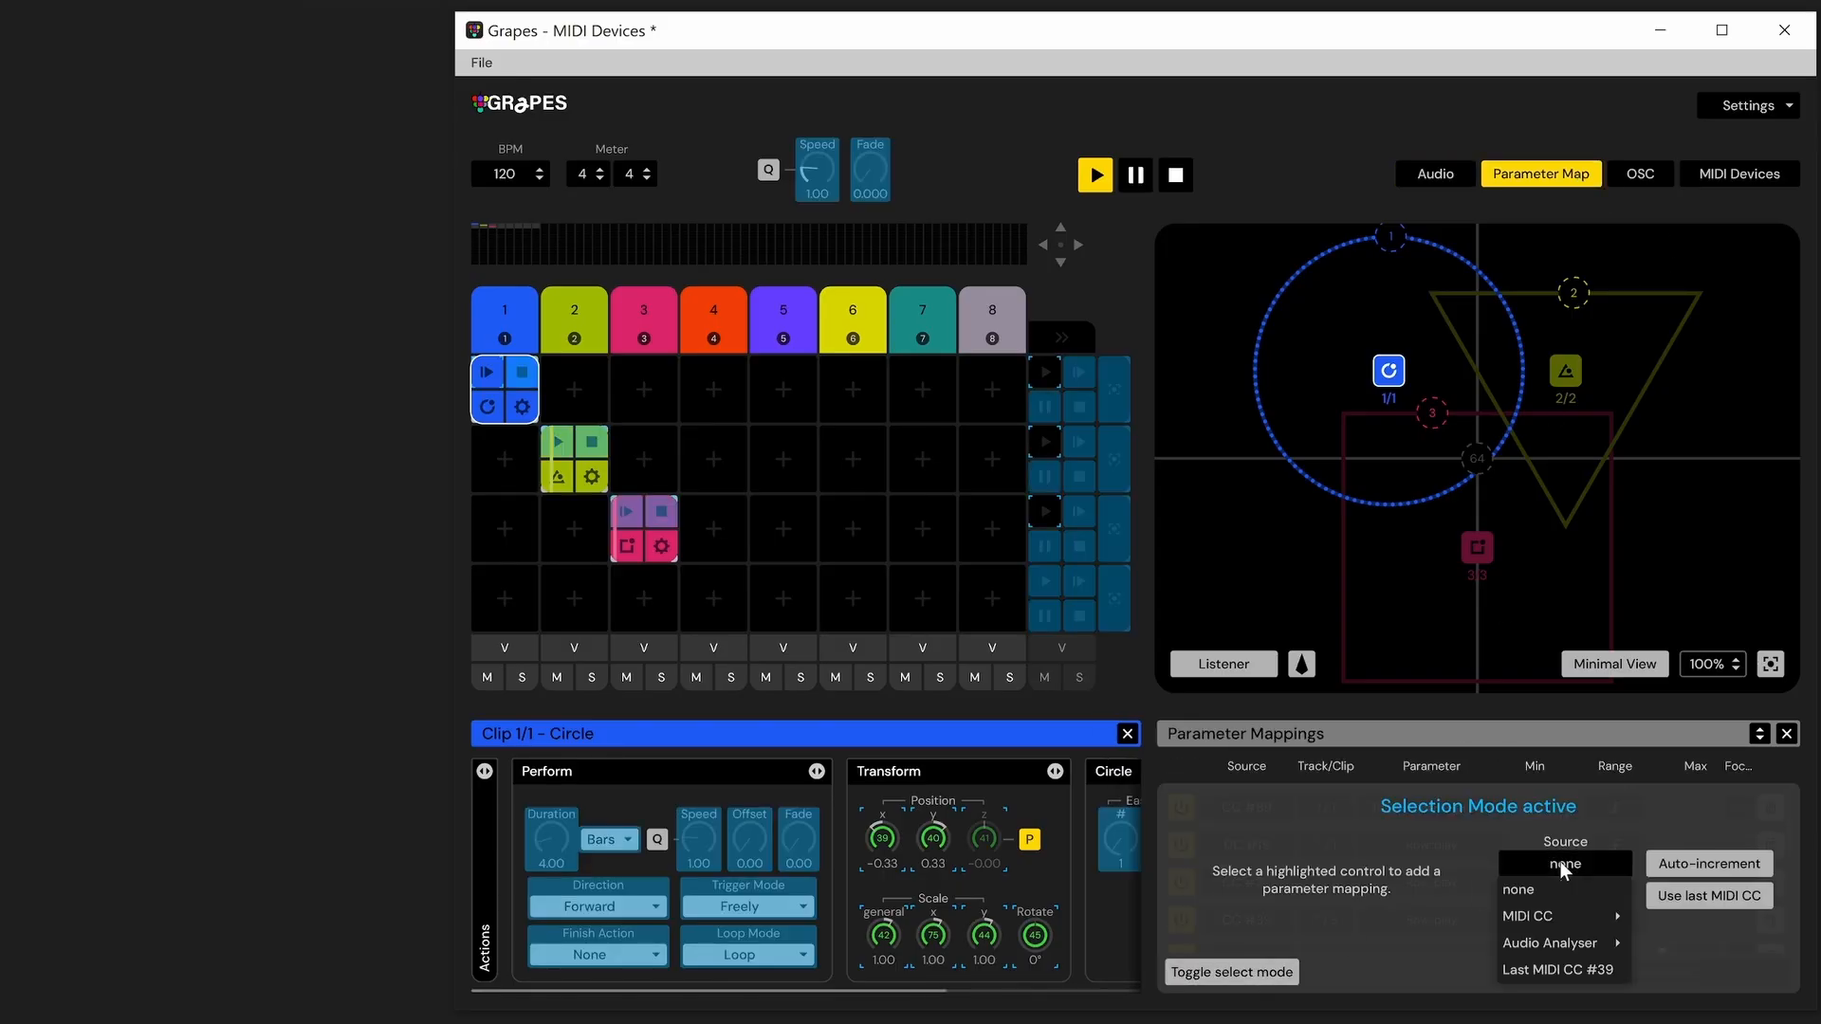
mouse_move(1539, 947)
left_click(1666, 874)
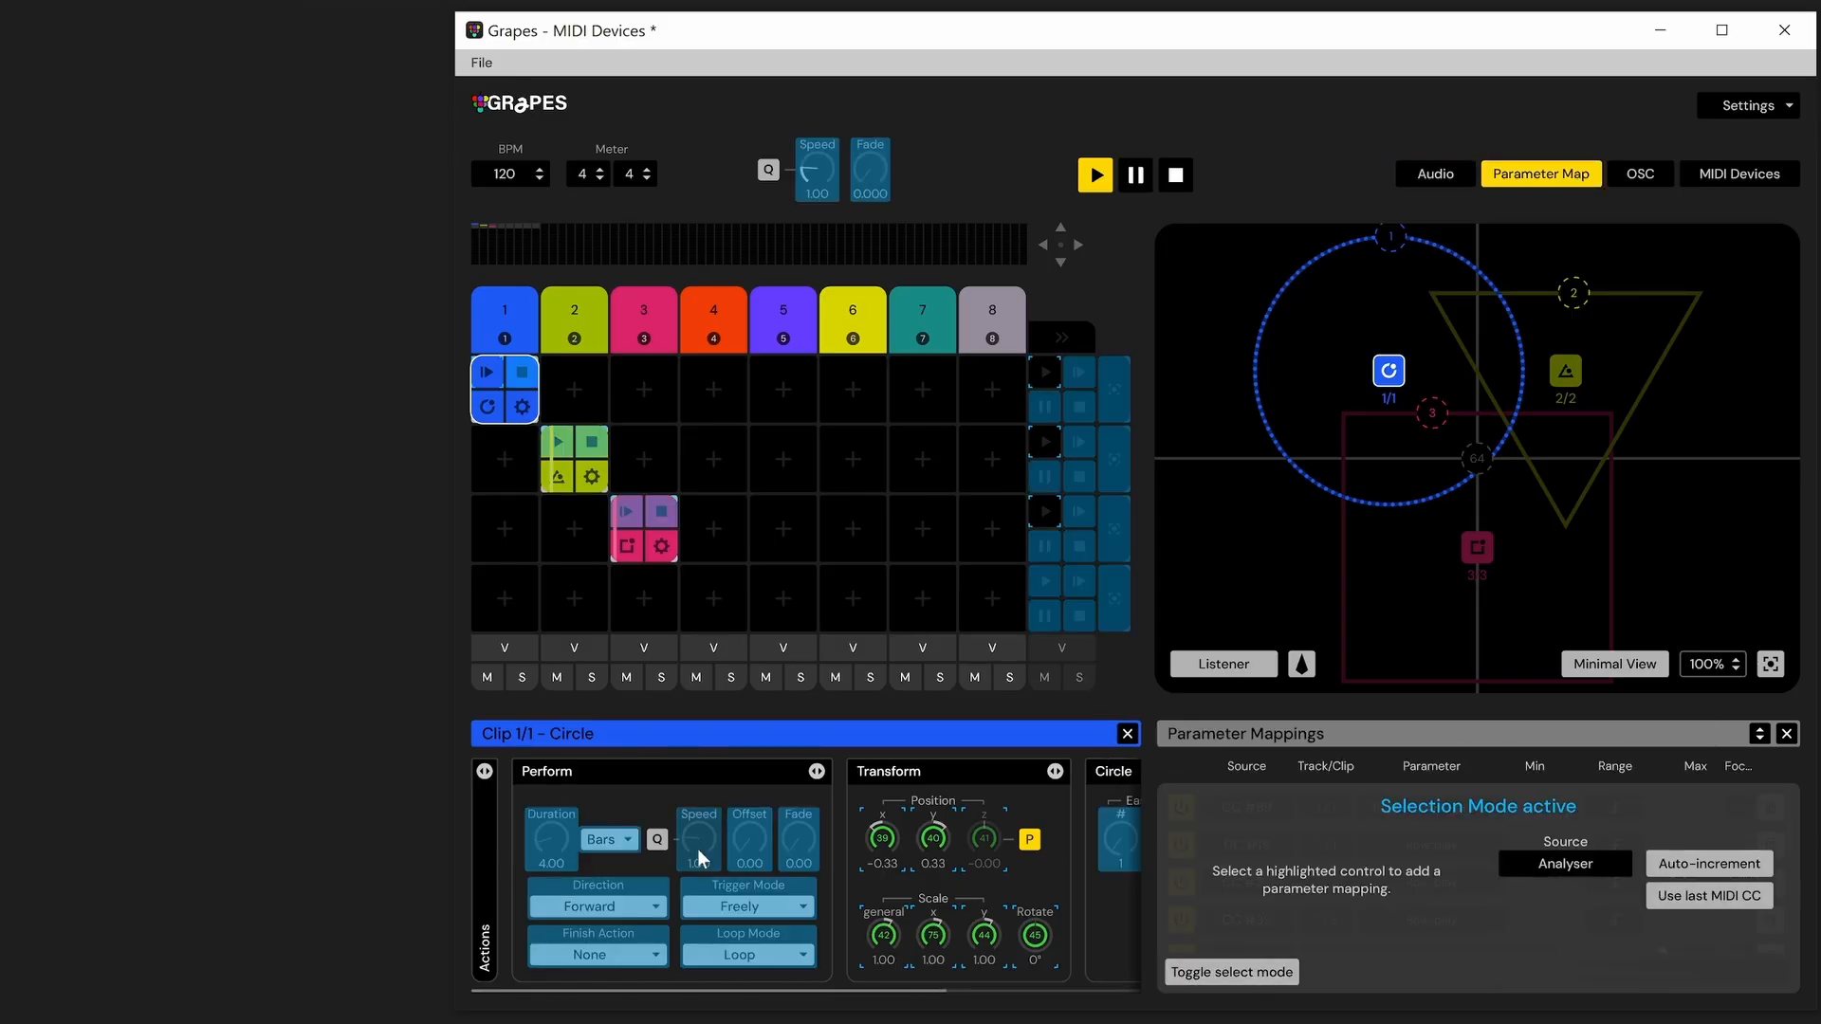
left_click(1262, 979)
Open the source options of the Perform:speed mapping in the mappings list
scroll(1301, 883, "down", 5)
left_click(1271, 936)
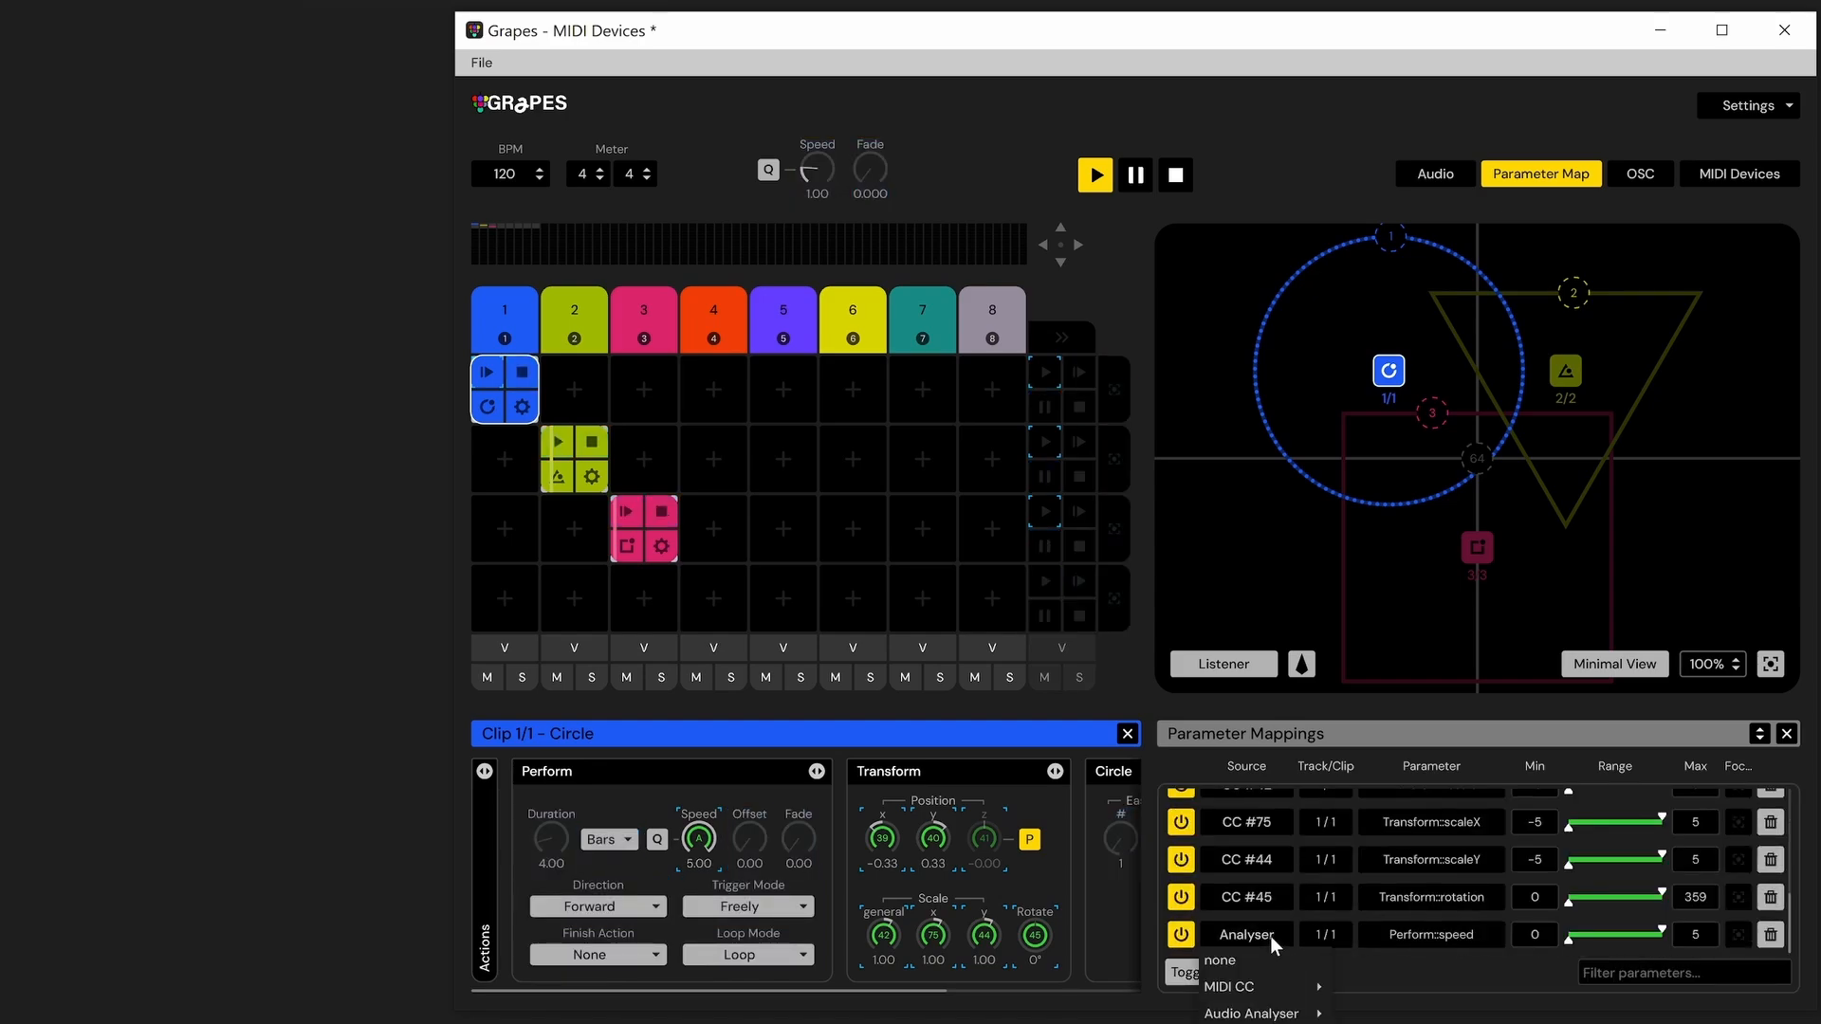